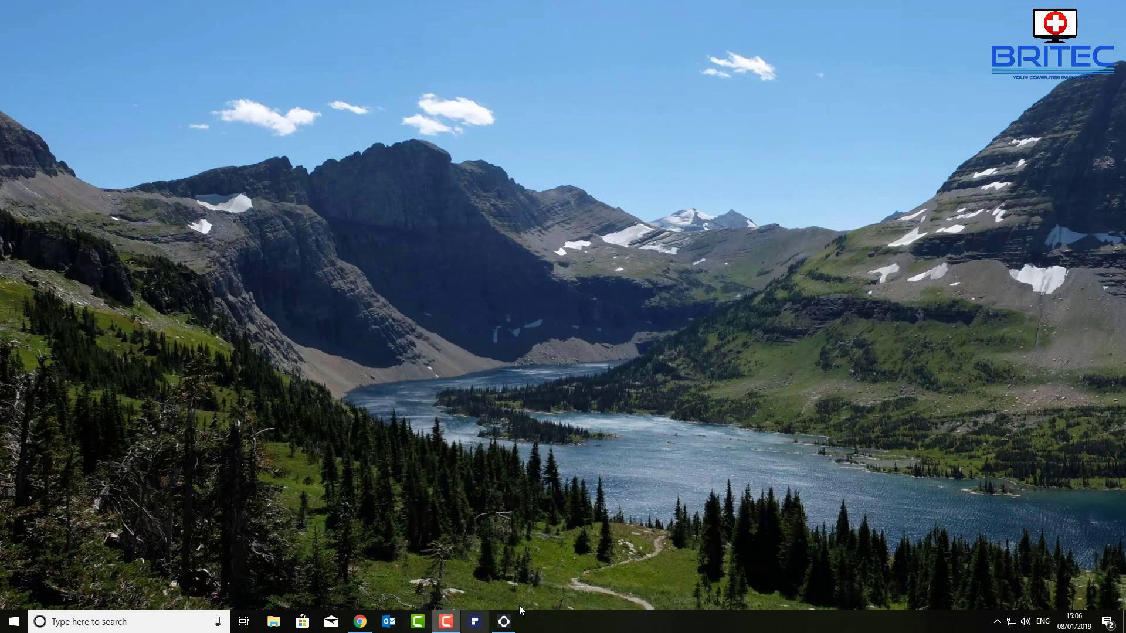
# Try opening TNAS-1C3F from File Explorer's Network view, which fails with 'Windows cannot access'.
pyautogui.click(272, 631)
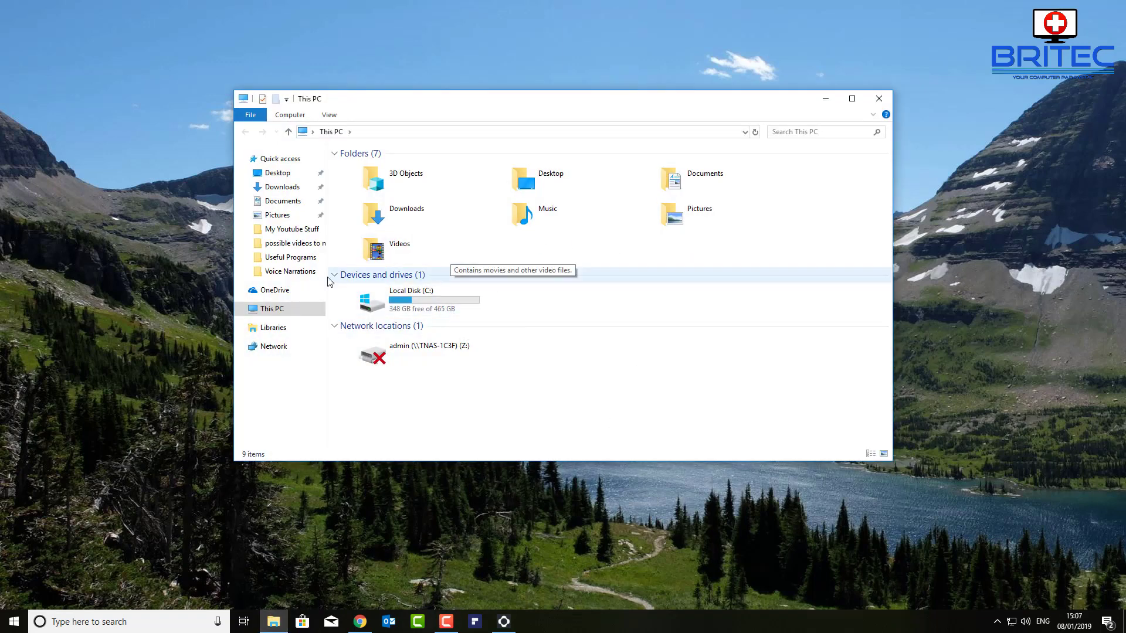
pyautogui.click(276, 347)
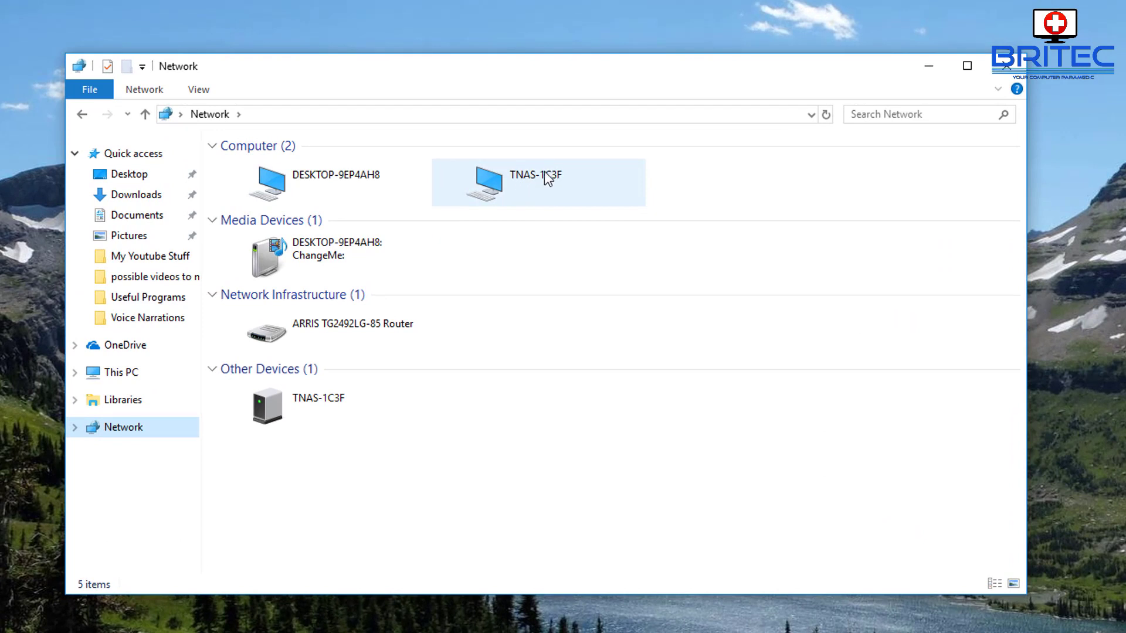
pyautogui.click(539, 178)
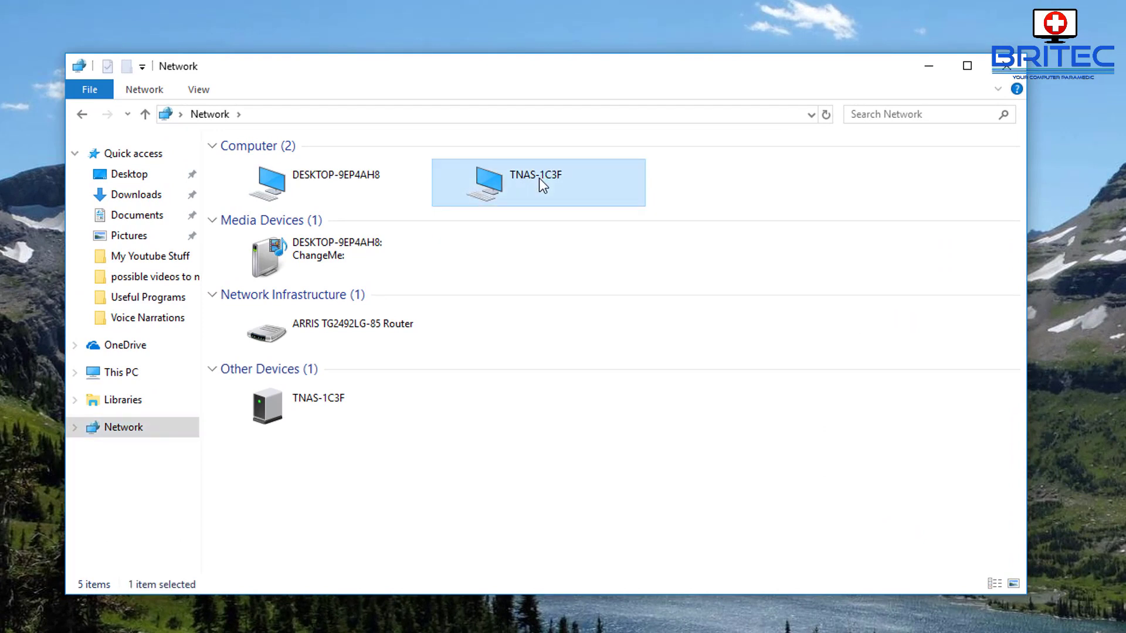
pyautogui.doubleClick(539, 177)
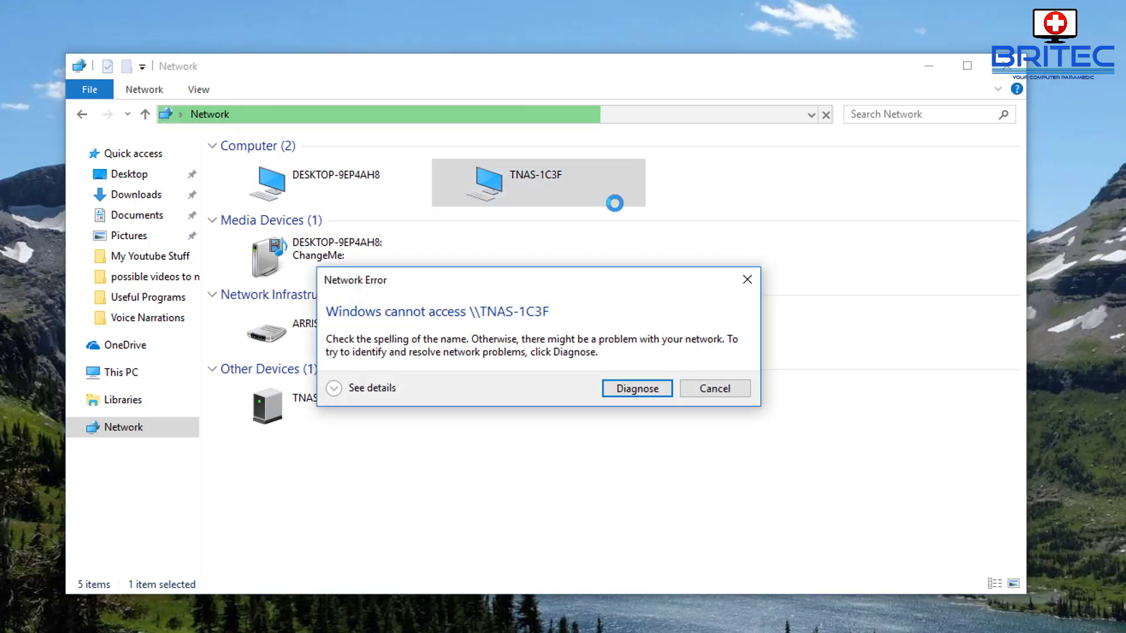
# Check error 0x80070035, run Network Diagnostics, close the troubleshooter and minimize File Explorer.
pyautogui.click(336, 390)
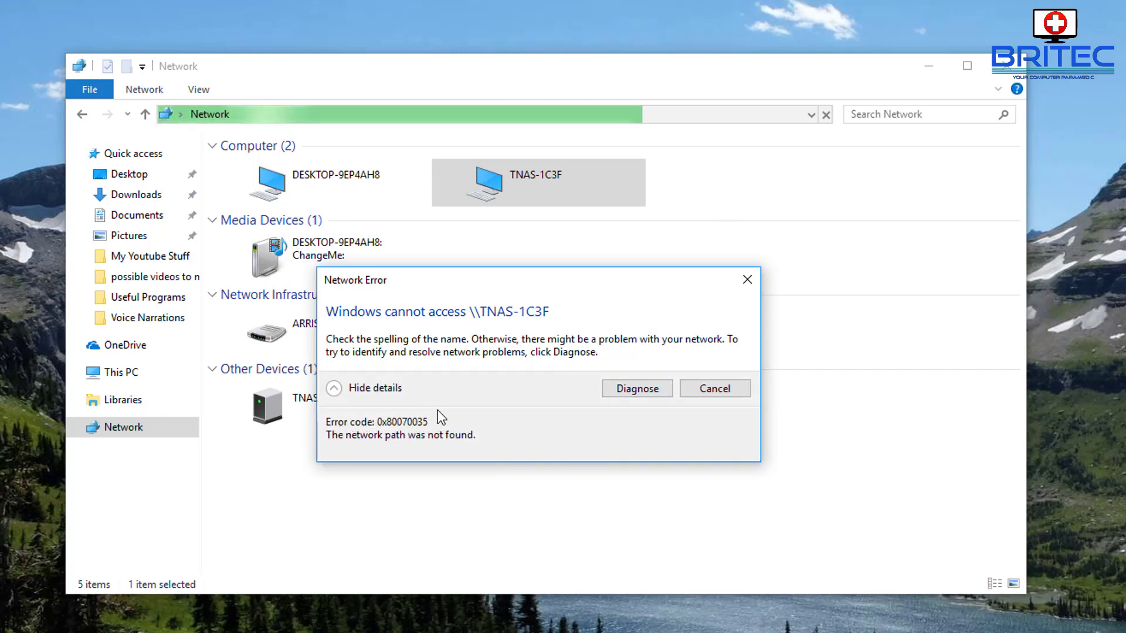
pyautogui.click(335, 389)
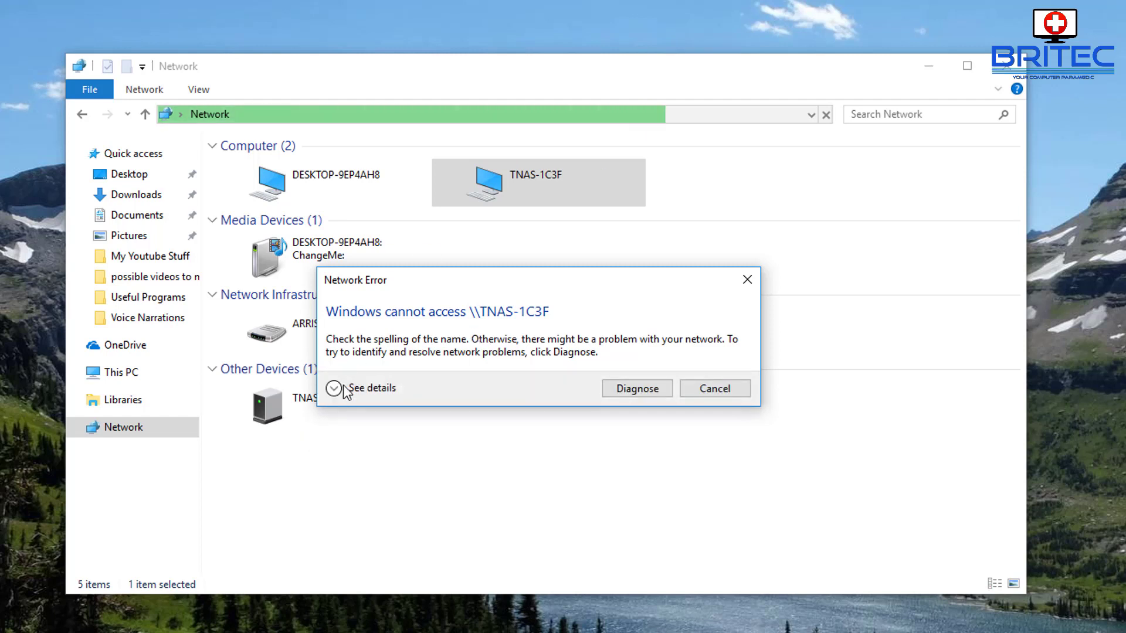
pyautogui.click(334, 389)
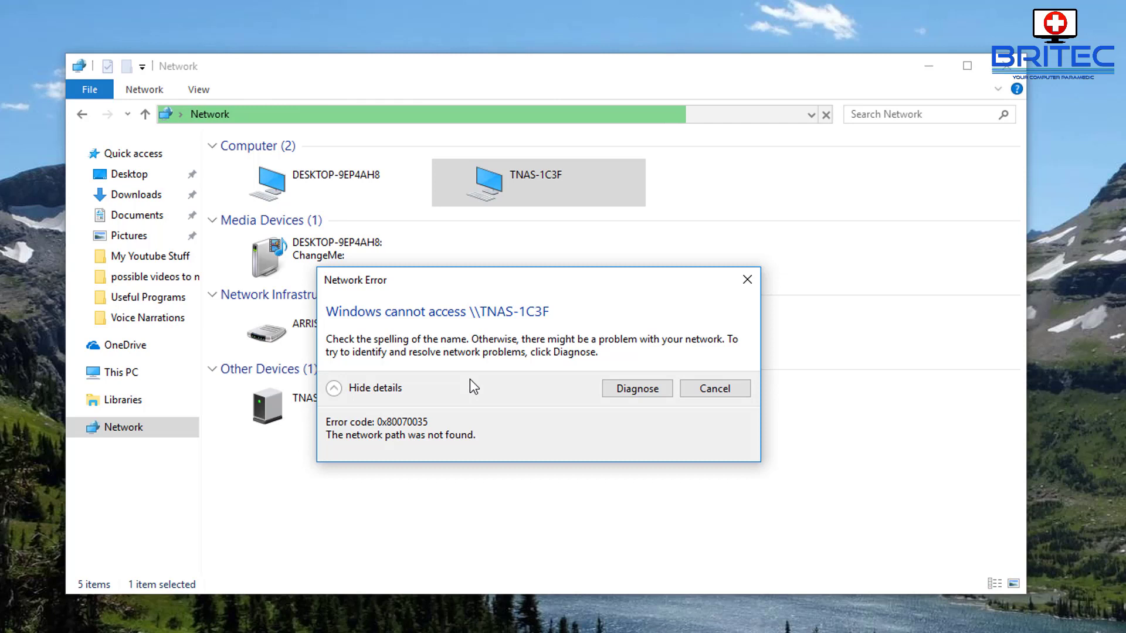
pyautogui.click(626, 391)
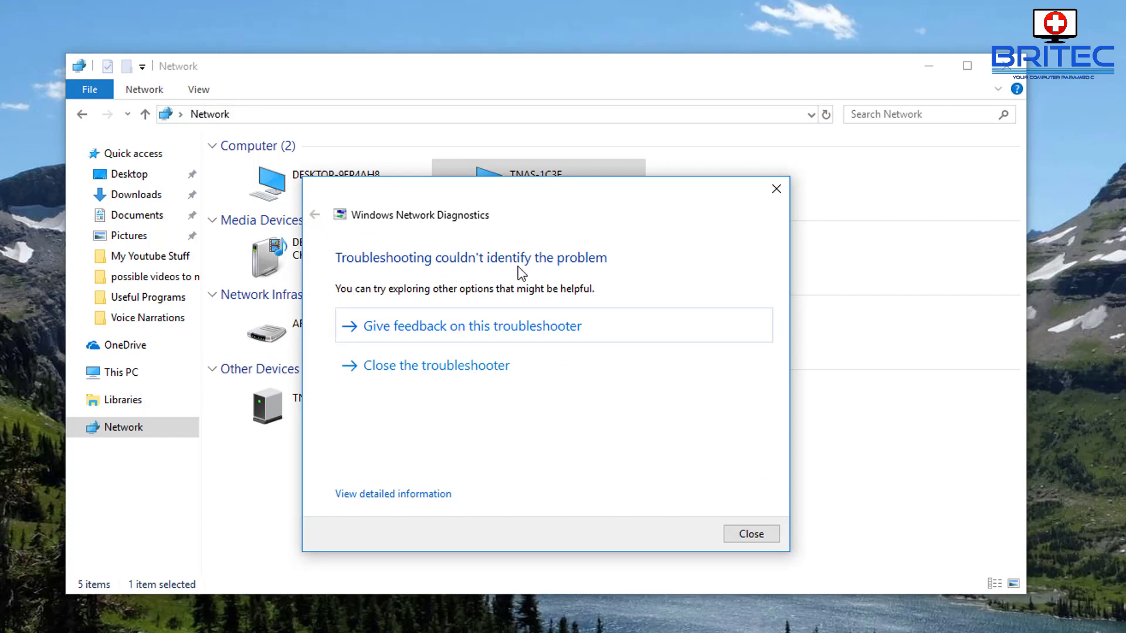
pyautogui.click(775, 189)
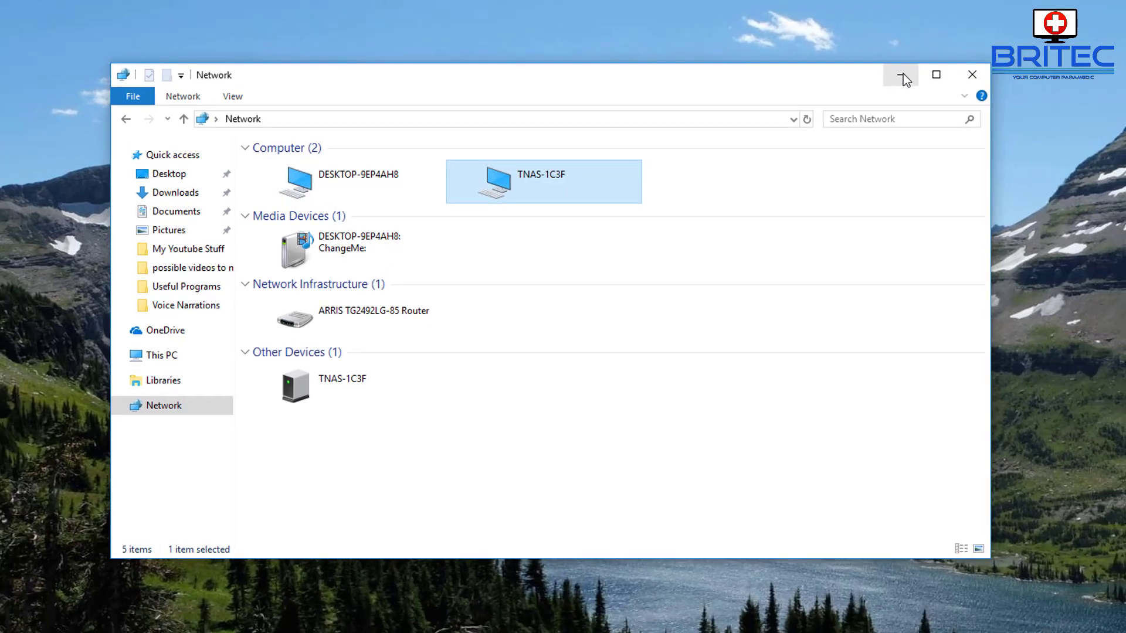
pyautogui.click(904, 79)
# Open ZoneAlarm from the tray and view its Firewall details with Basic Firewall on.
pyautogui.click(997, 622)
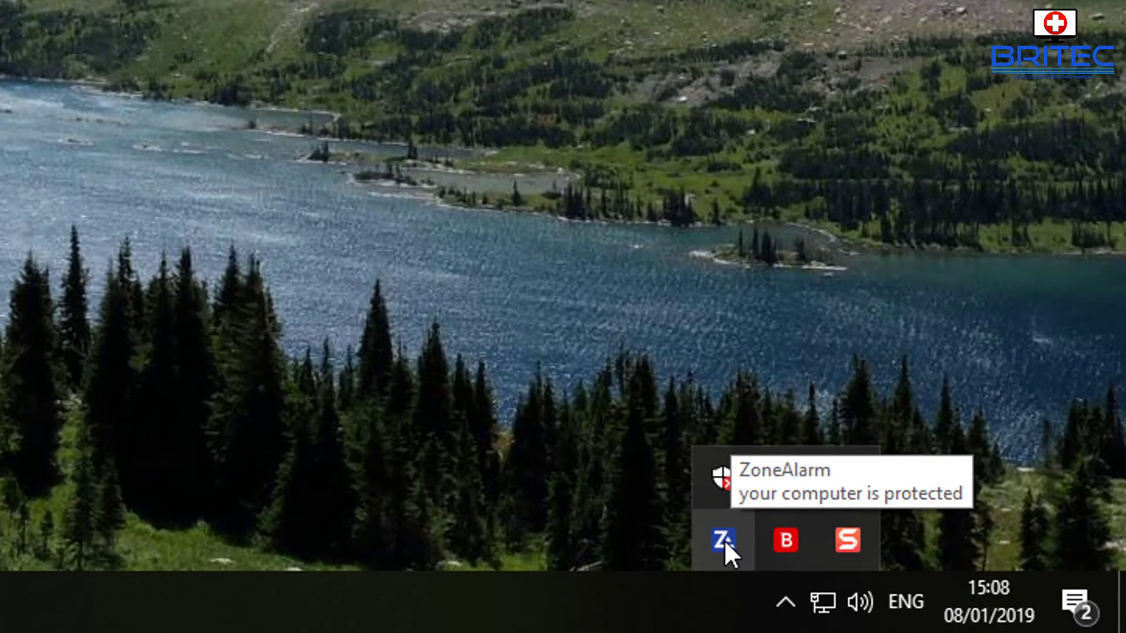
pyautogui.doubleClick(723, 539)
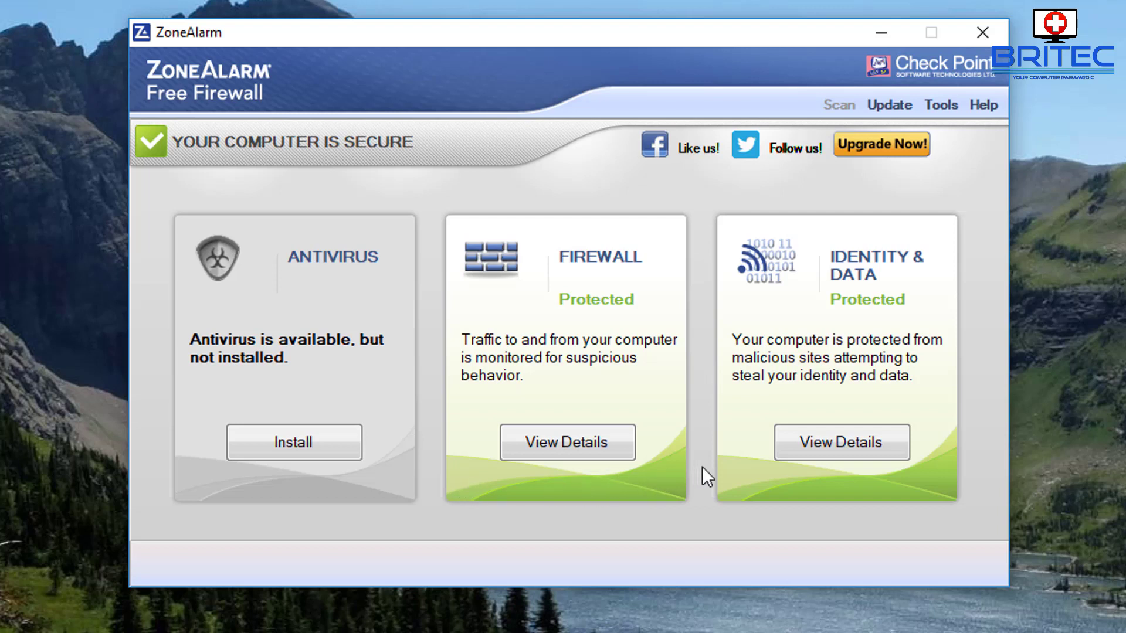
pyautogui.click(568, 453)
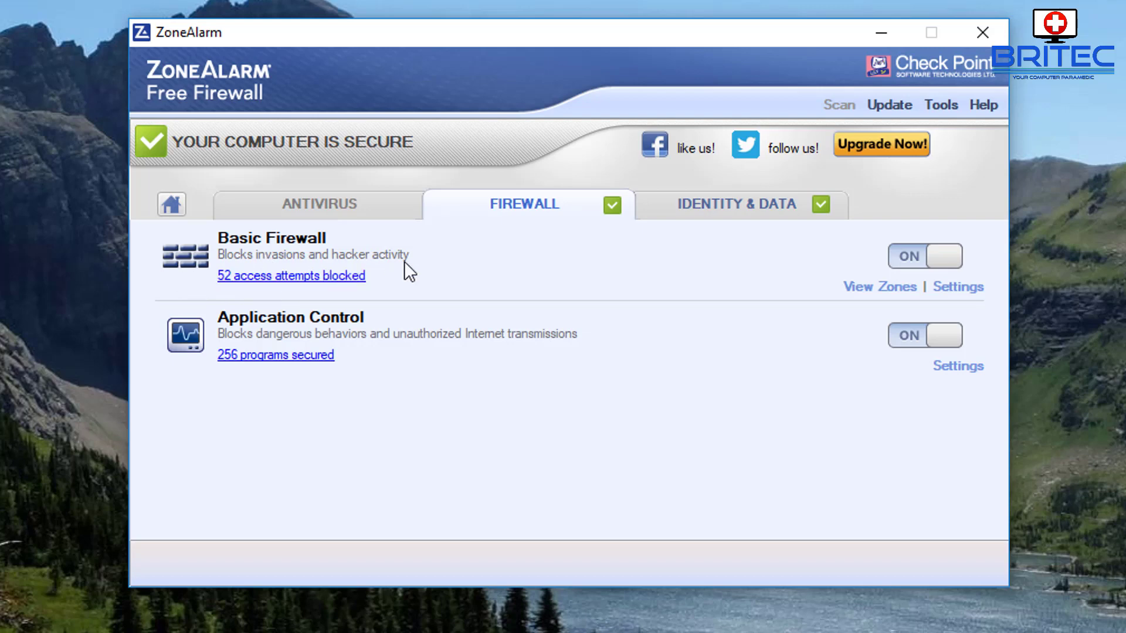
# Open the log of 52 blocked attempts and get More Info on the first entry.
pyautogui.click(276, 277)
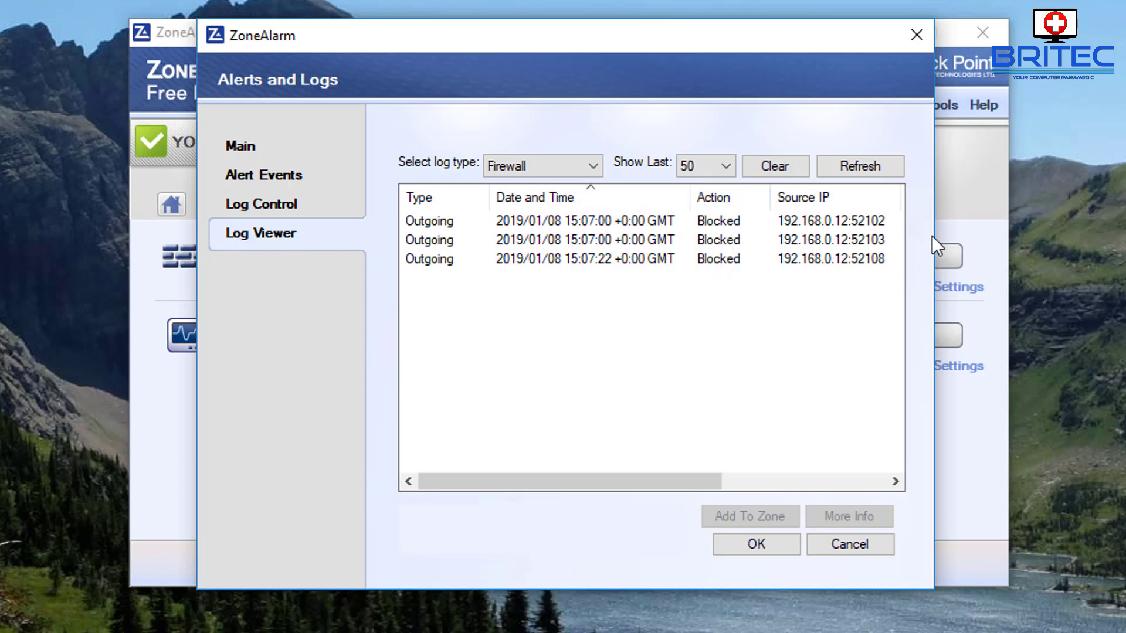
pyautogui.click(824, 224)
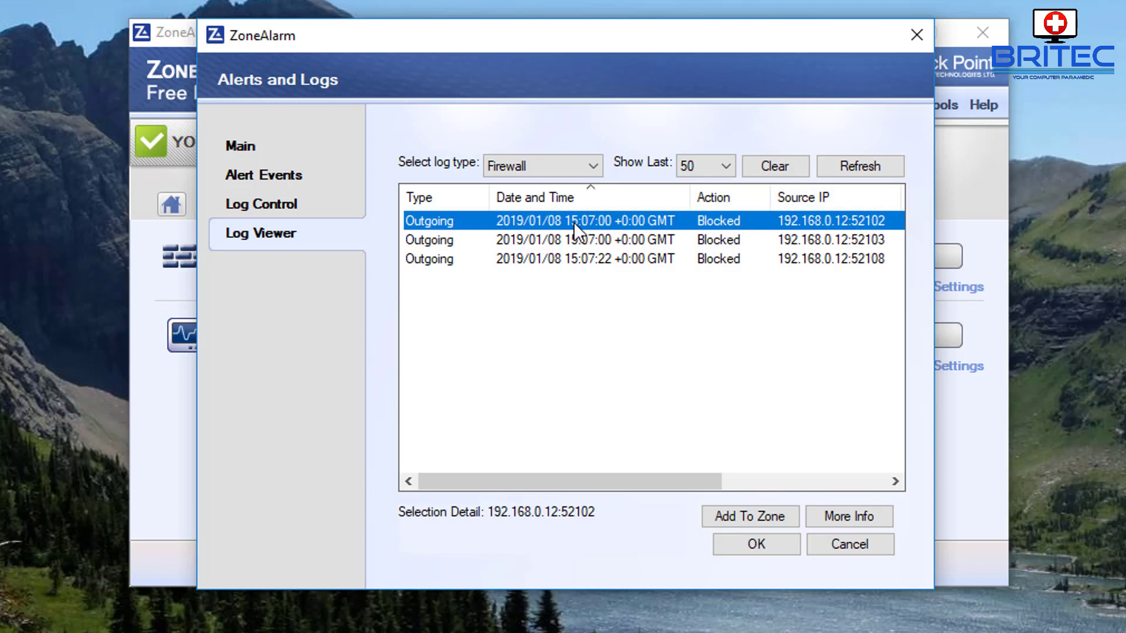
pyautogui.click(836, 512)
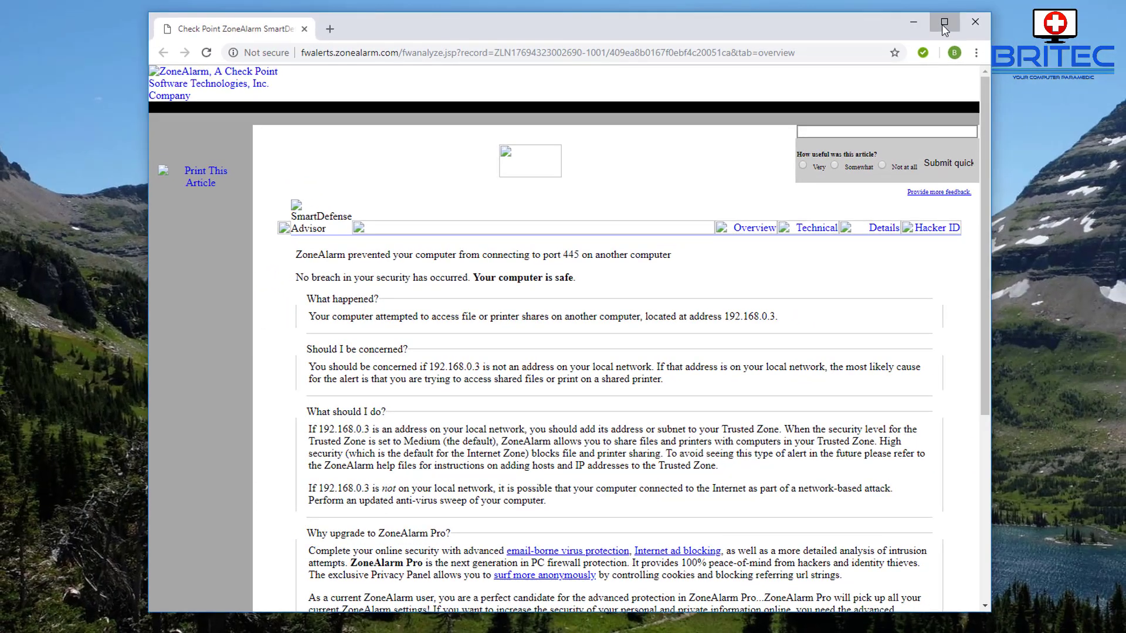
# Maximize Chrome to read the explanation of blocked port 445 access to 192.168.0.3.
pyautogui.click(942, 24)
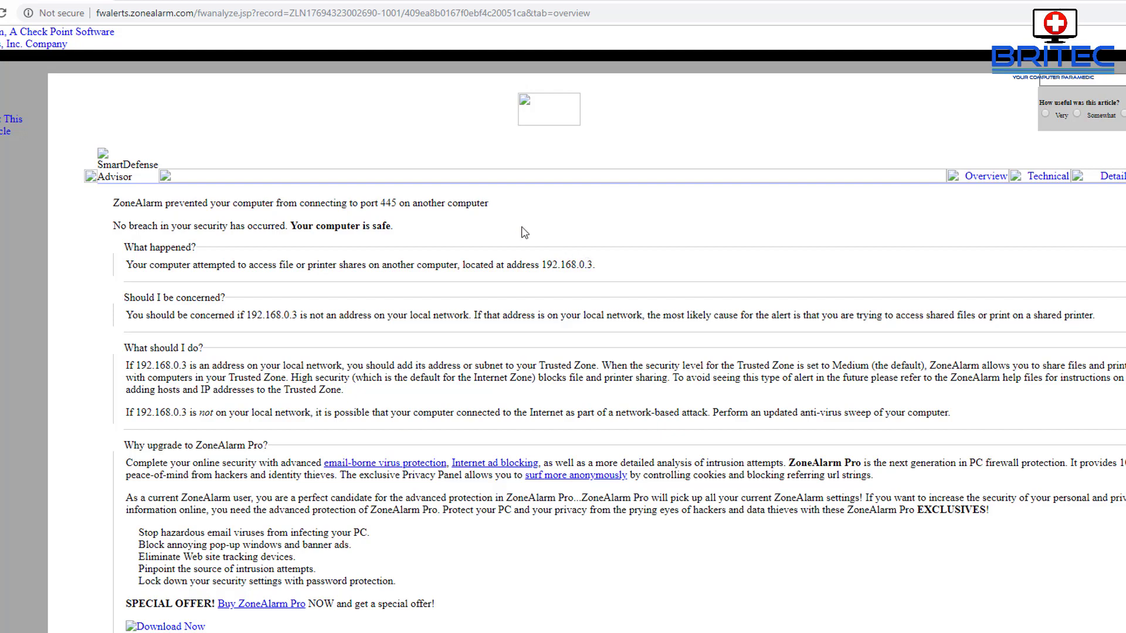
pyautogui.click(82, 624)
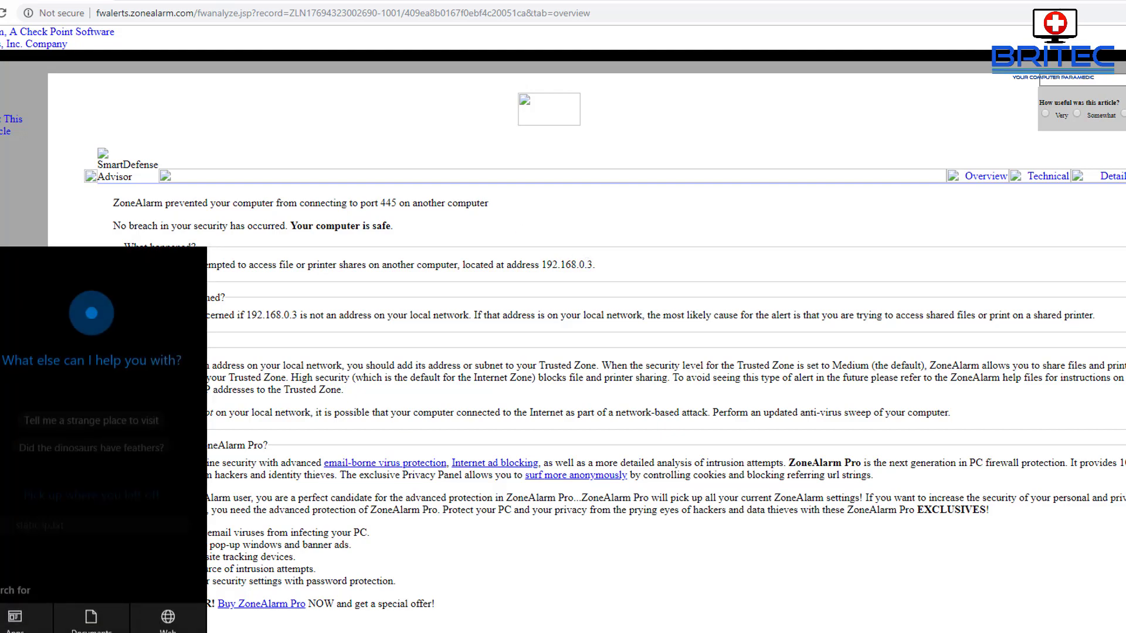
# Run arp /a in an administrator Command Prompt to confirm 192.168.0.3 is local.
pyautogui.write('cmd')
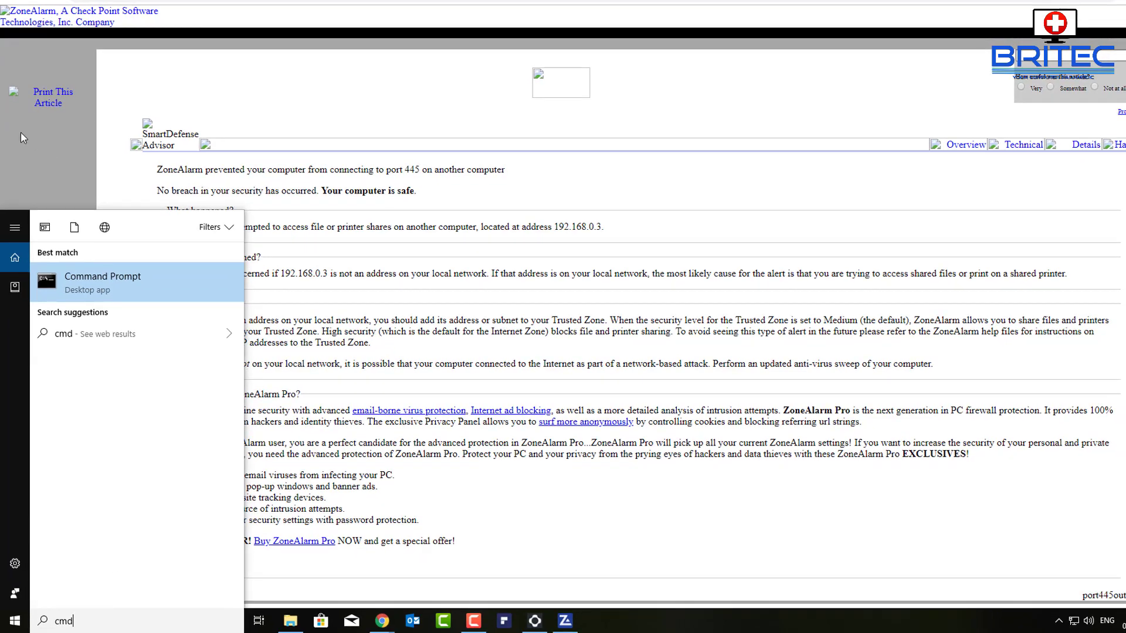
pyautogui.click(97, 288)
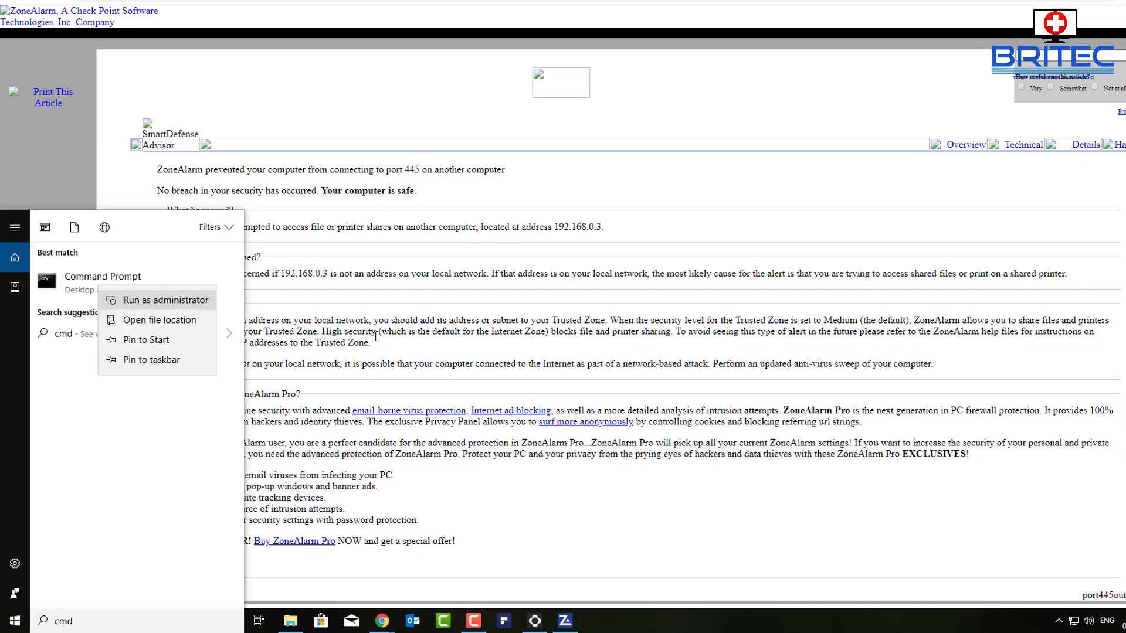
pyautogui.click(132, 301)
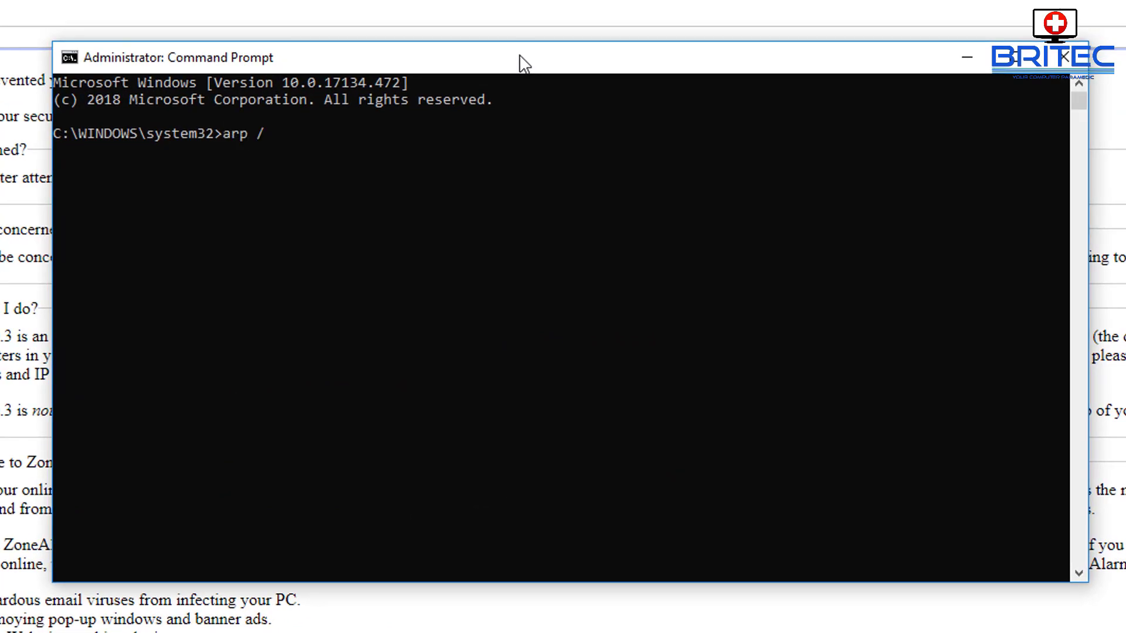
pyautogui.press('Return')
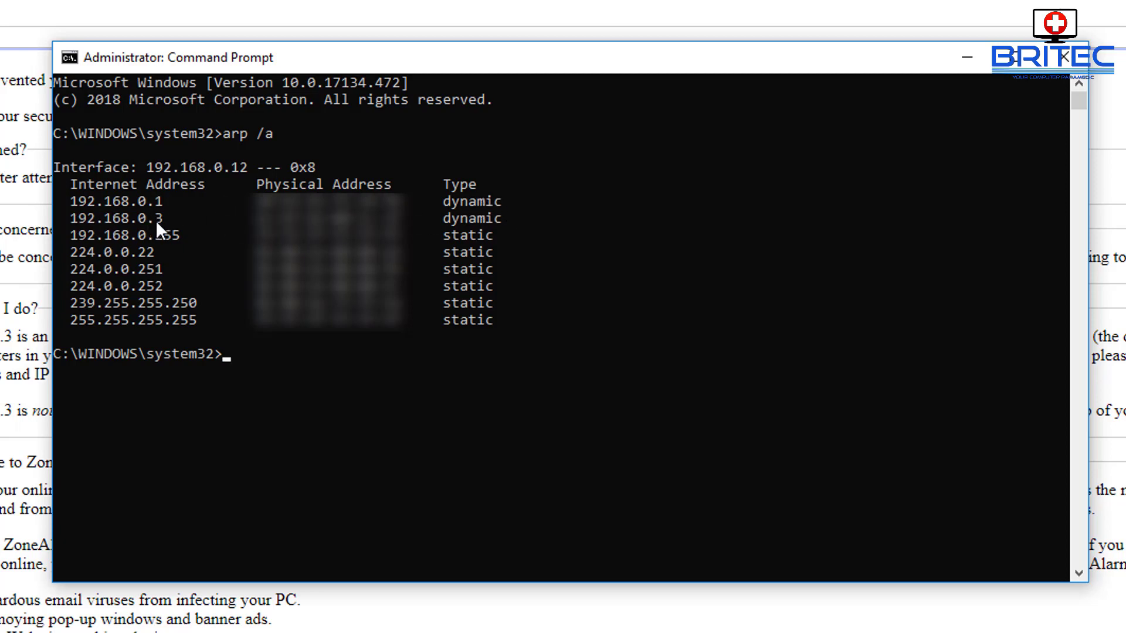
pyautogui.click(1063, 57)
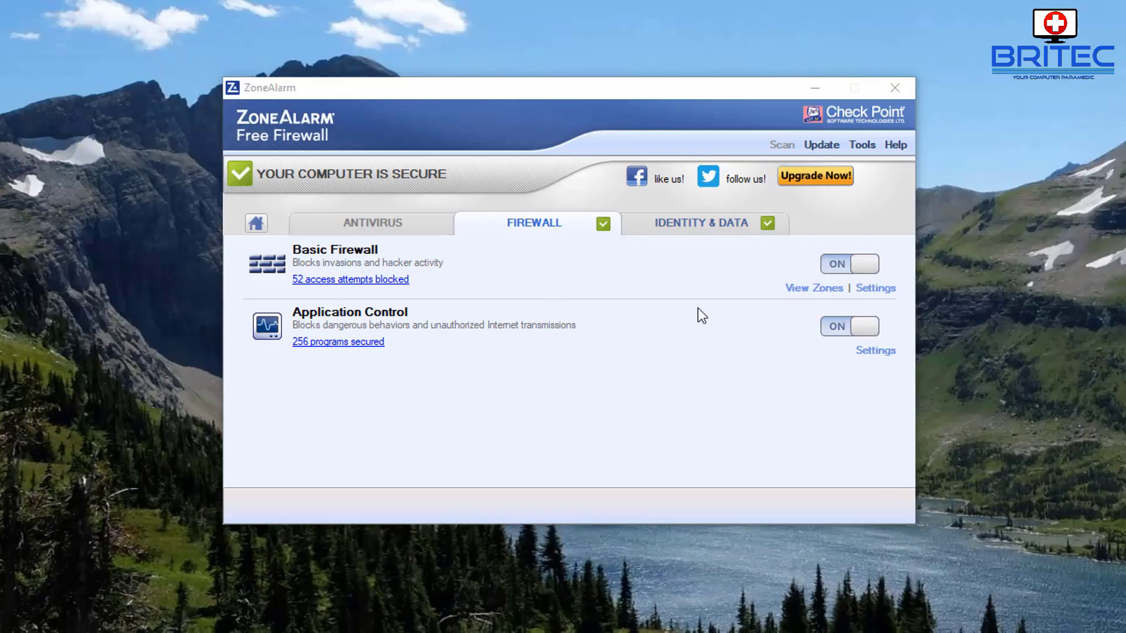
# Review the first blocked entry in the ZoneAlarm log, then close the alerts window.
pyautogui.click(345, 280)
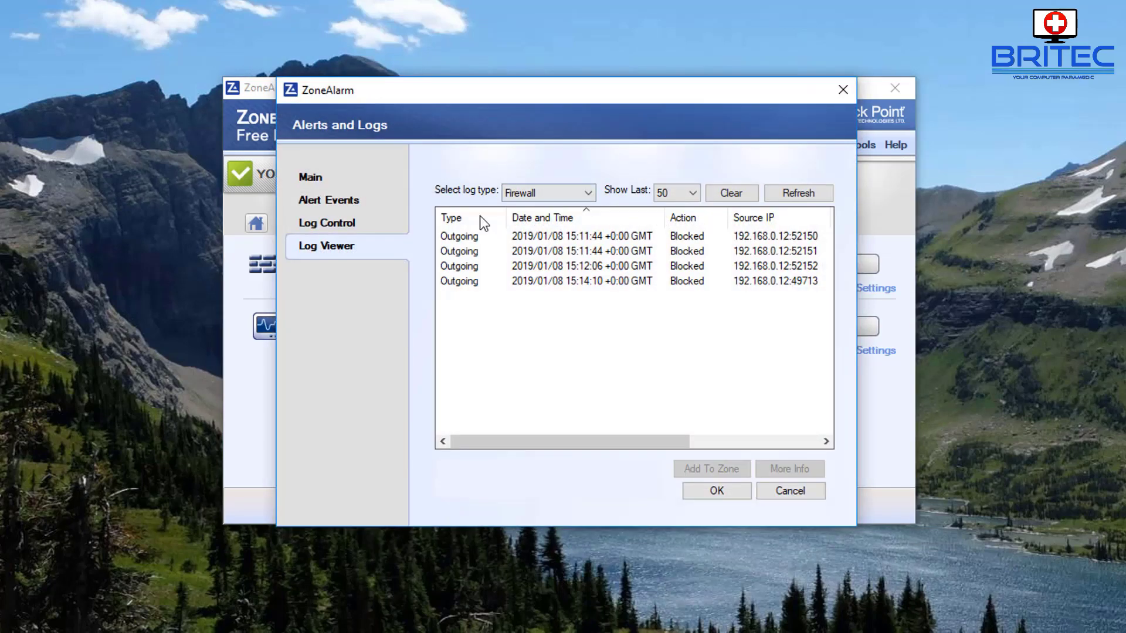
pyautogui.click(557, 232)
pyautogui.rightClick(557, 232)
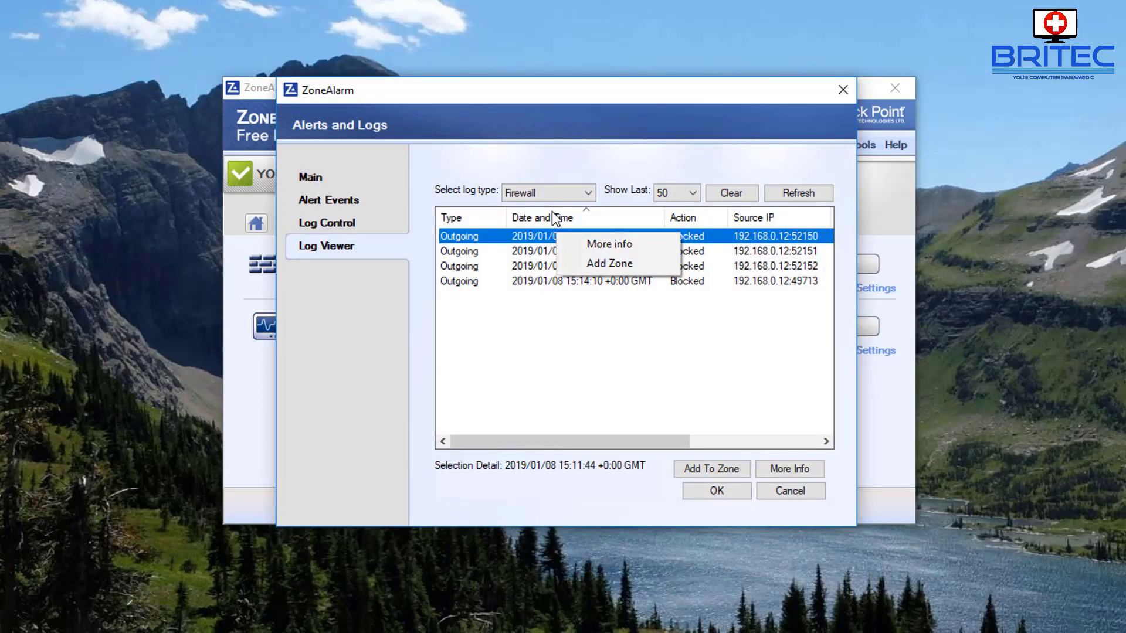
pyautogui.click(842, 96)
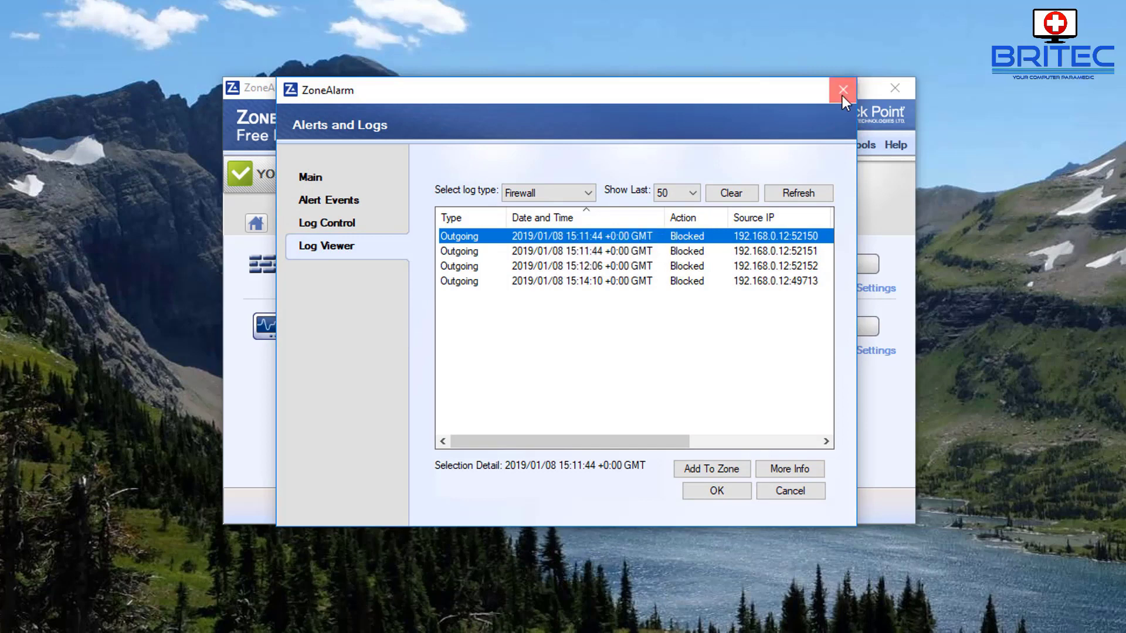
pyautogui.click(842, 96)
# Start a new single-IP zone entry for address 192.168.0.3.
pyautogui.click(801, 291)
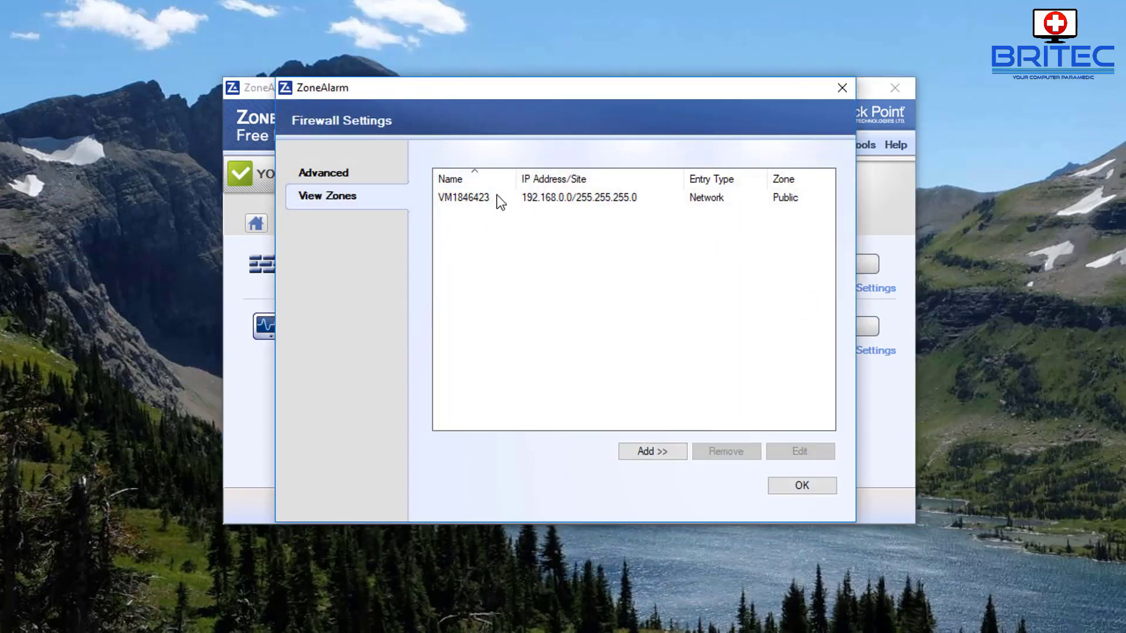
pyautogui.click(651, 449)
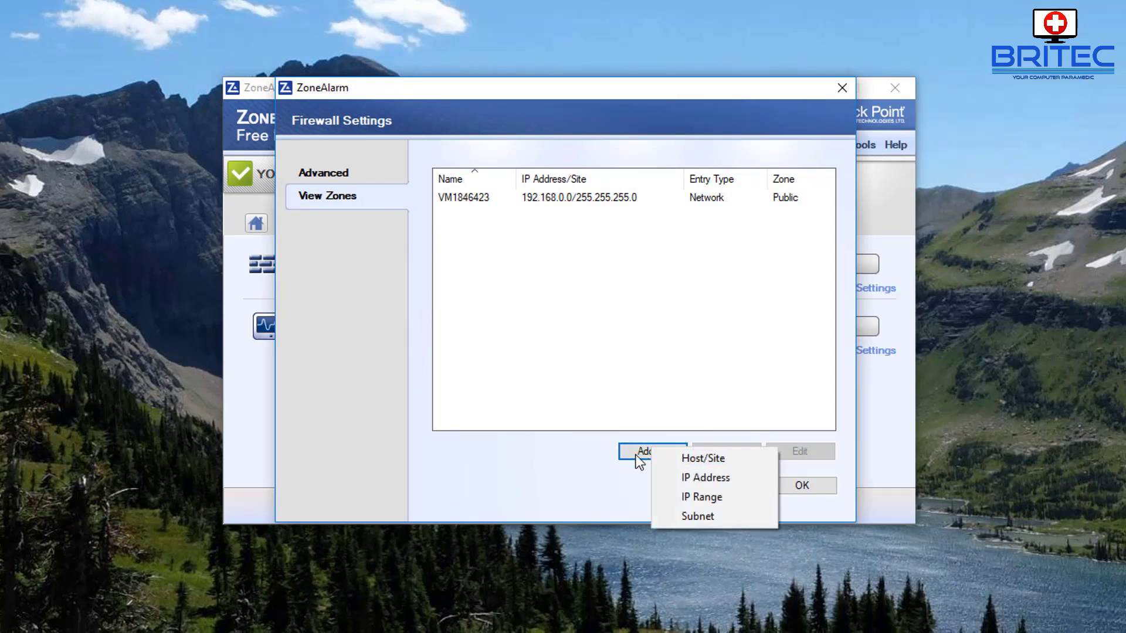
pyautogui.click(719, 482)
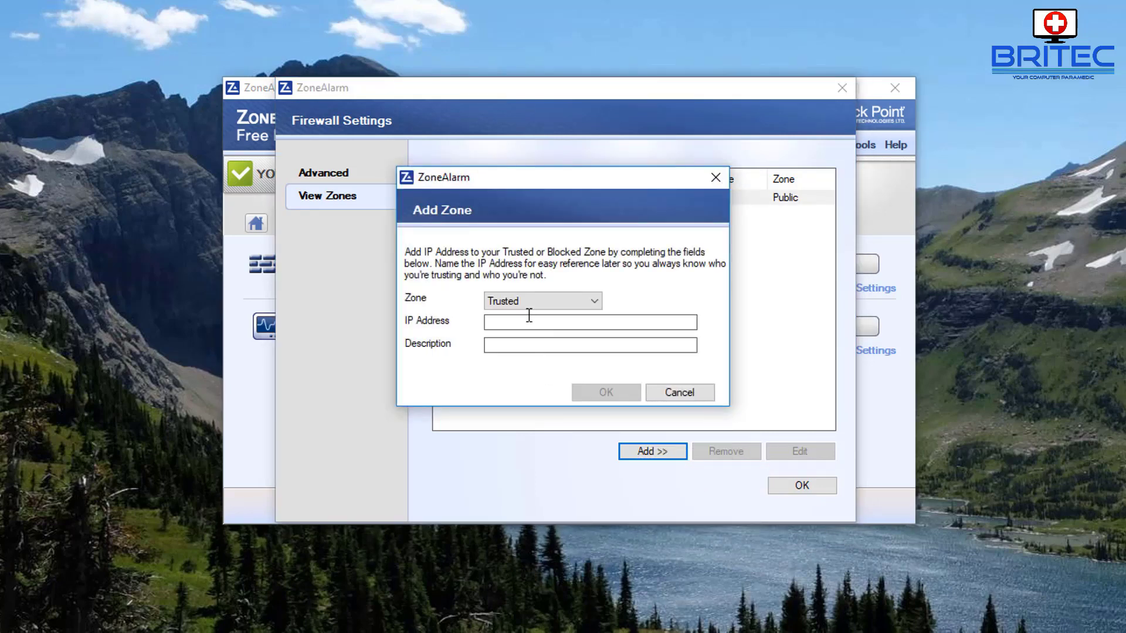
pyautogui.moveTo(501, 186); pyautogui.dragTo(518, 179)
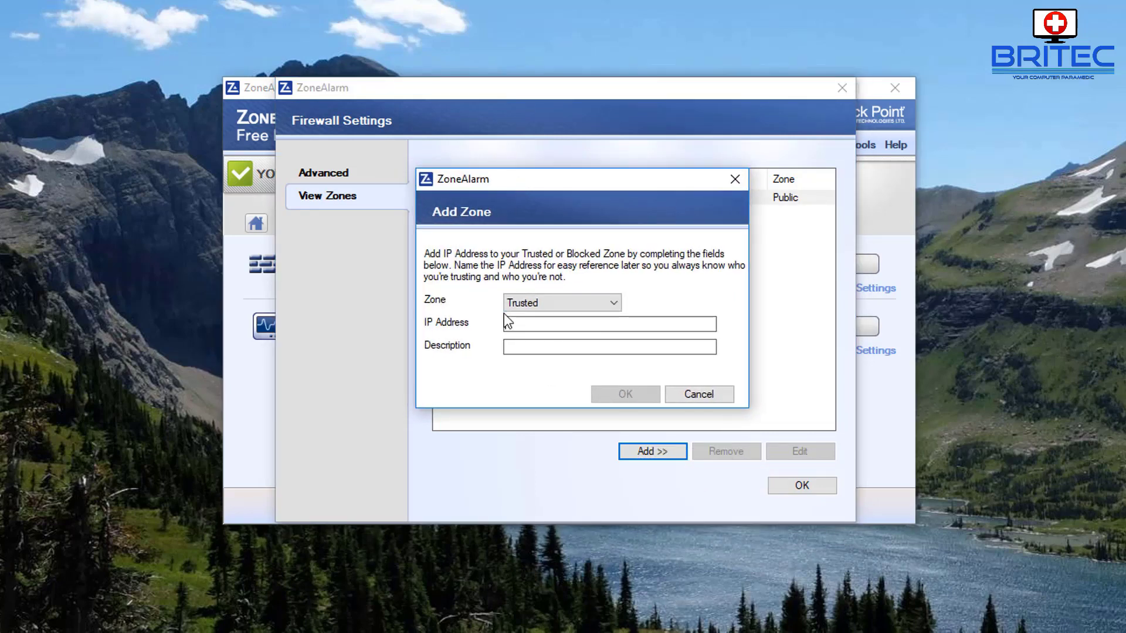
pyautogui.write('192')
pyautogui.write('.168.9')
pyautogui.press('BackSpace')
pyautogui.write('0.3')
# Name the trusted zone My Nas Drive, confirm it, close settings and minimize ZoneAlarm.
pyautogui.click(527, 346)
pyautogui.write('My Nas Drive')
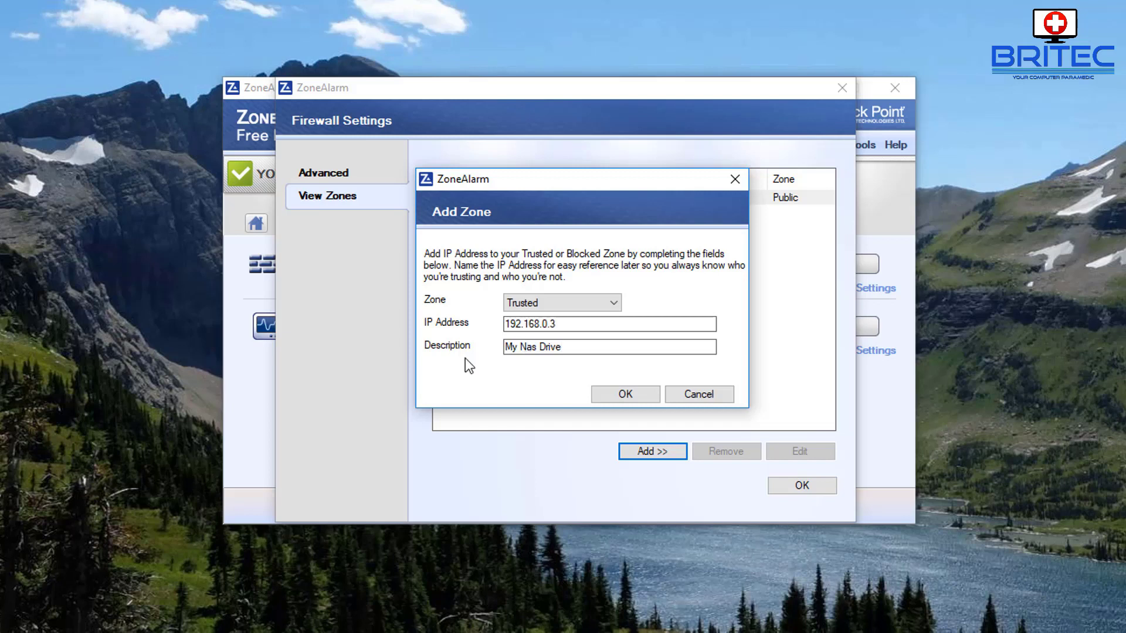
pyautogui.click(621, 394)
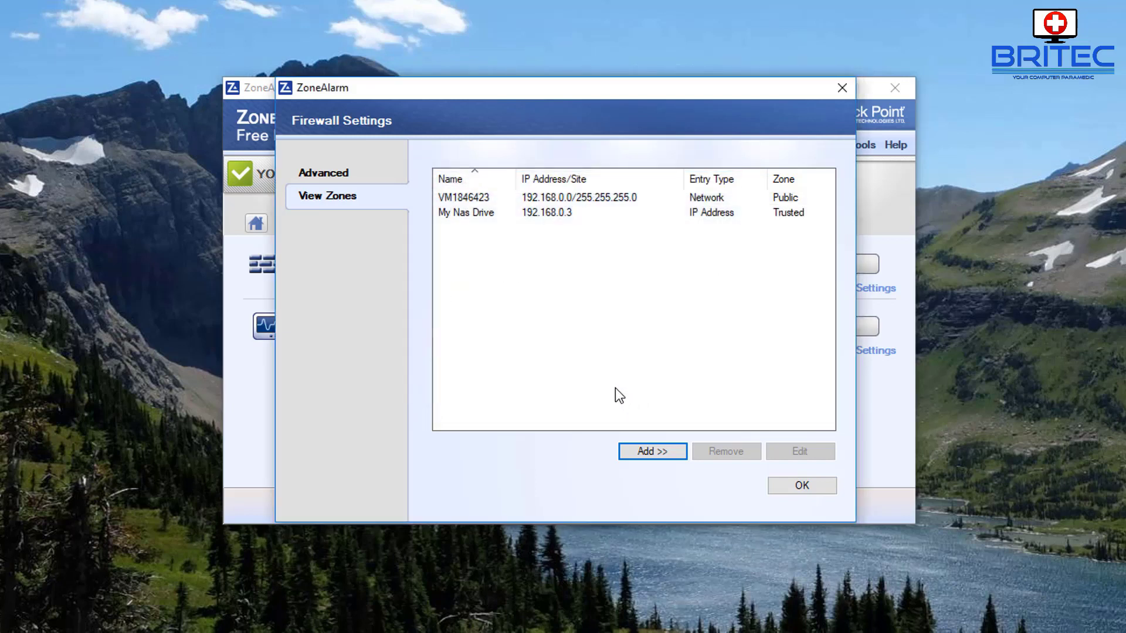
pyautogui.click(473, 215)
pyautogui.click(804, 491)
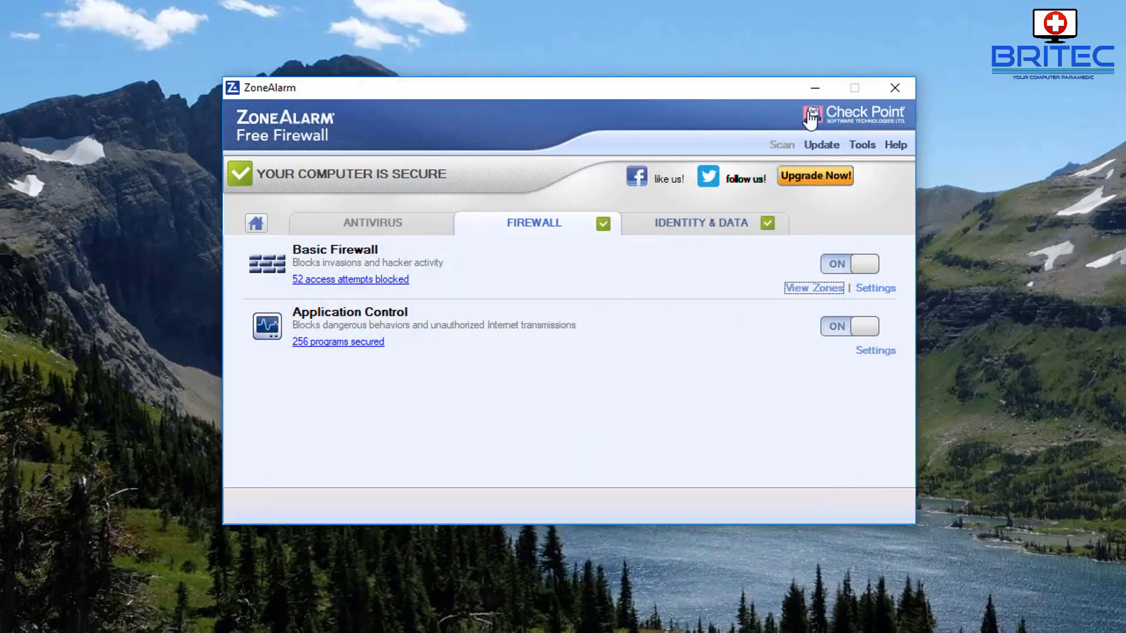
pyautogui.click(821, 89)
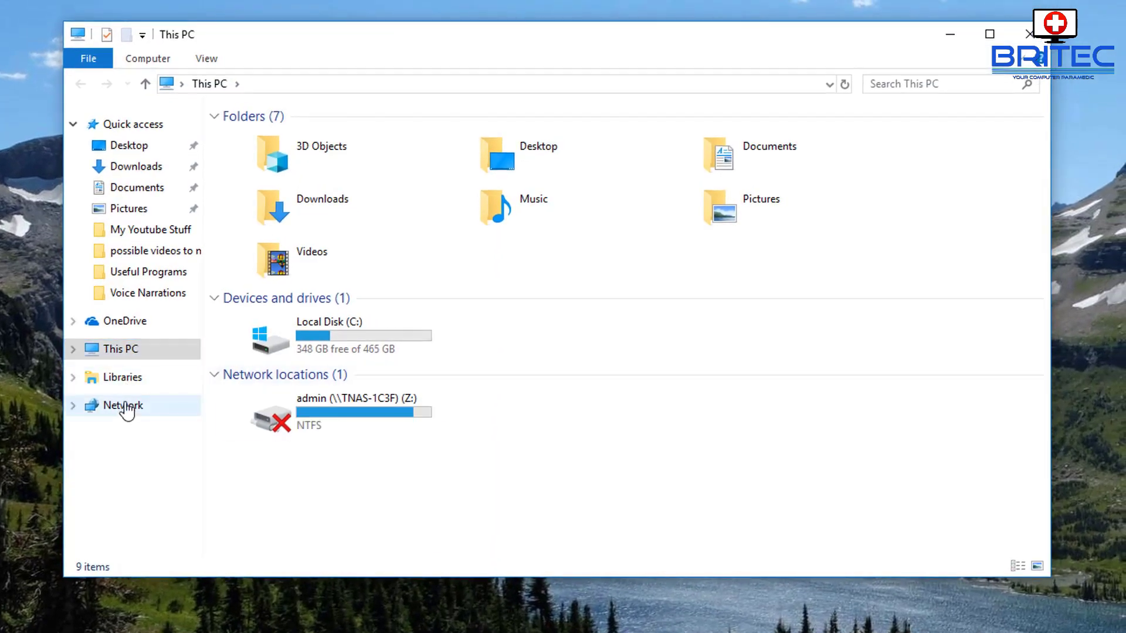
pyautogui.click(123, 406)
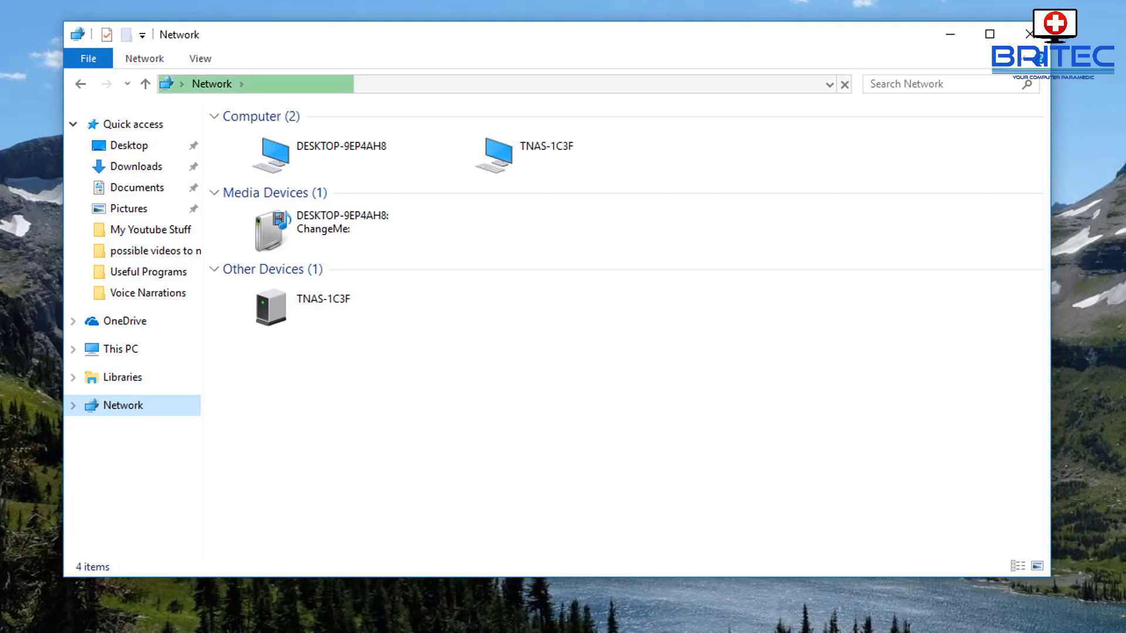
pyautogui.doubleClick(538, 153)
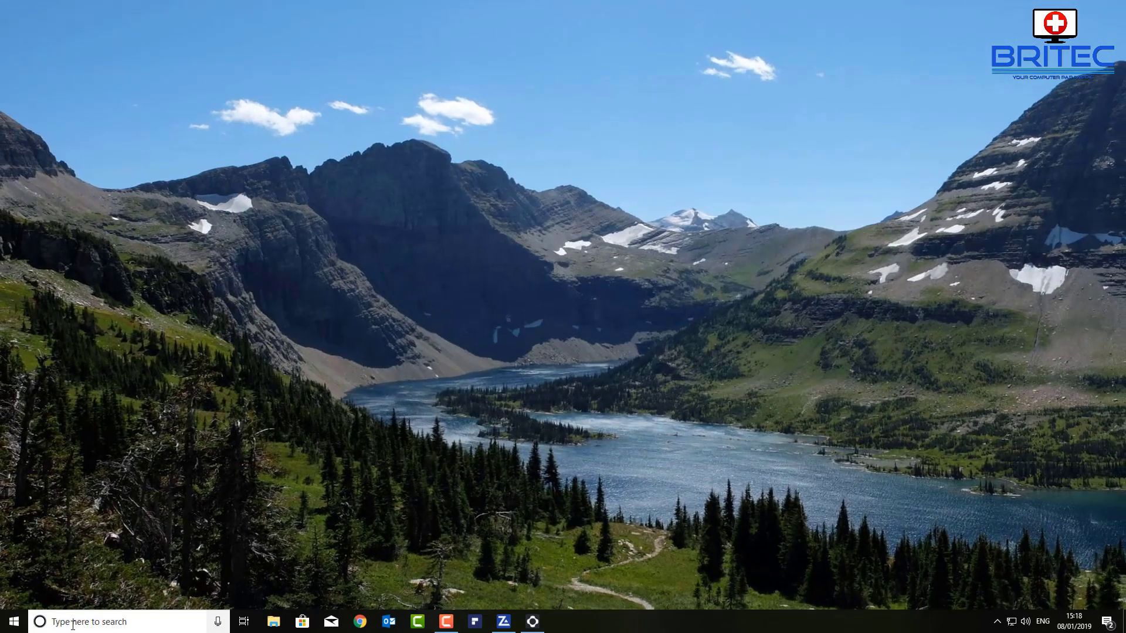
# Open the Services console and scroll down to the Function Discovery services.
pyautogui.click(73, 623)
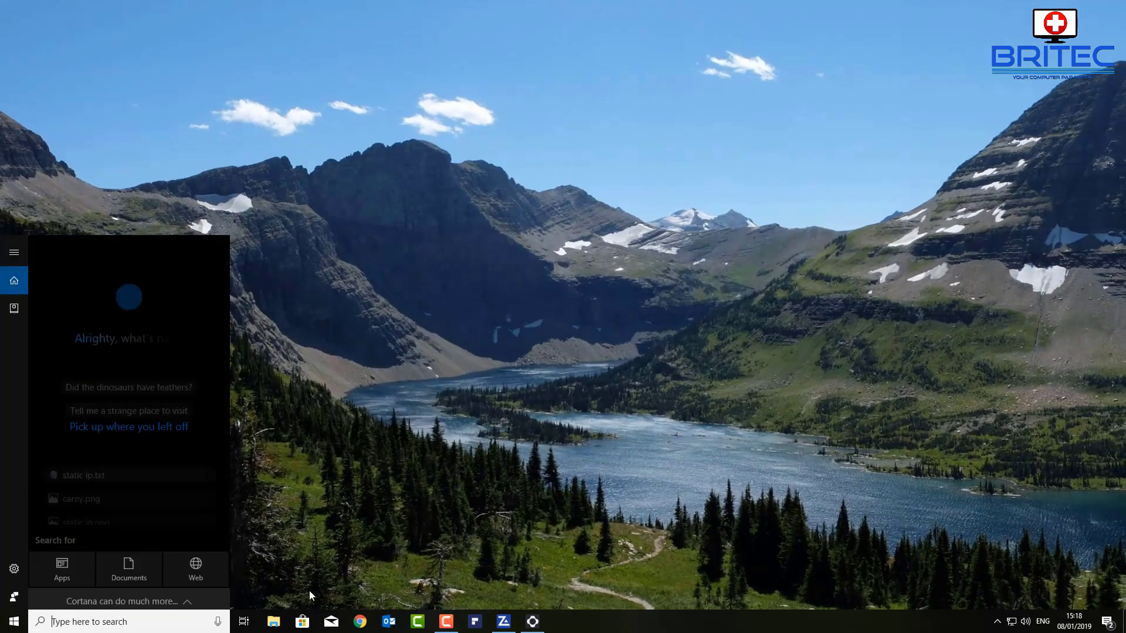
pyautogui.write('services')
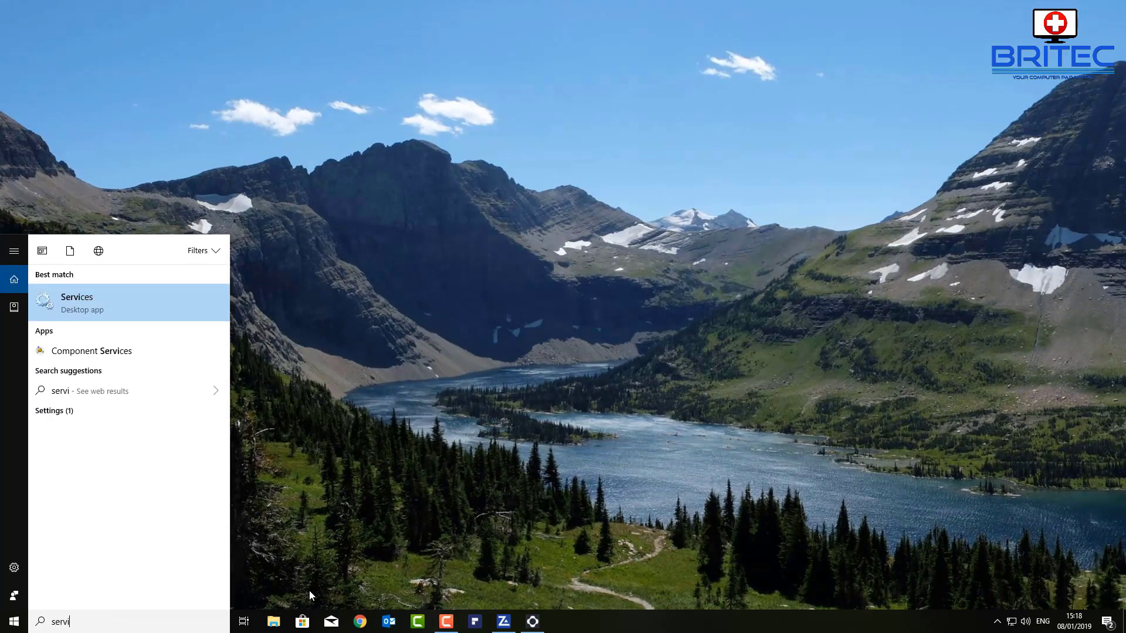
pyautogui.click(100, 307)
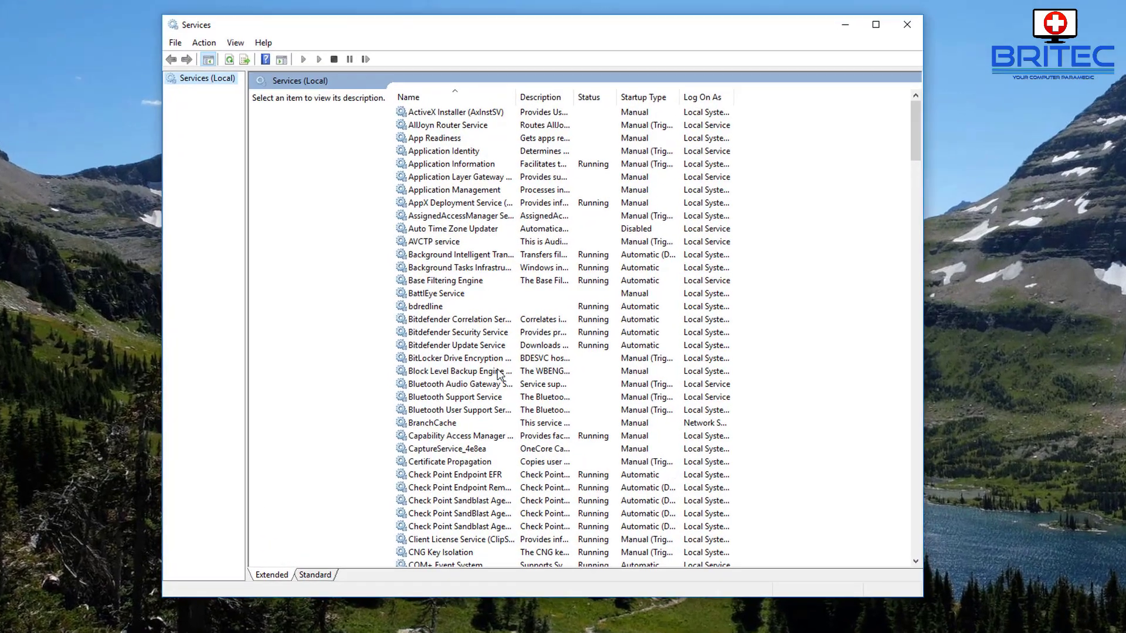
pyautogui.scroll(-8, 493, 381)
pyautogui.scroll(-4, 493, 404)
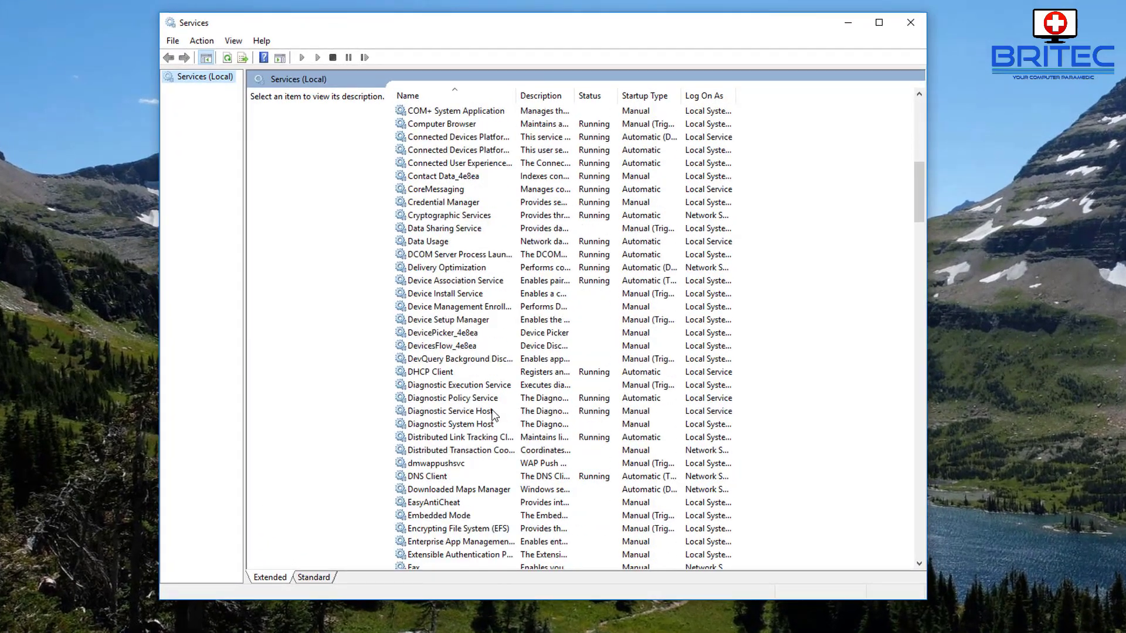
pyautogui.scroll(-3, 593, 452)
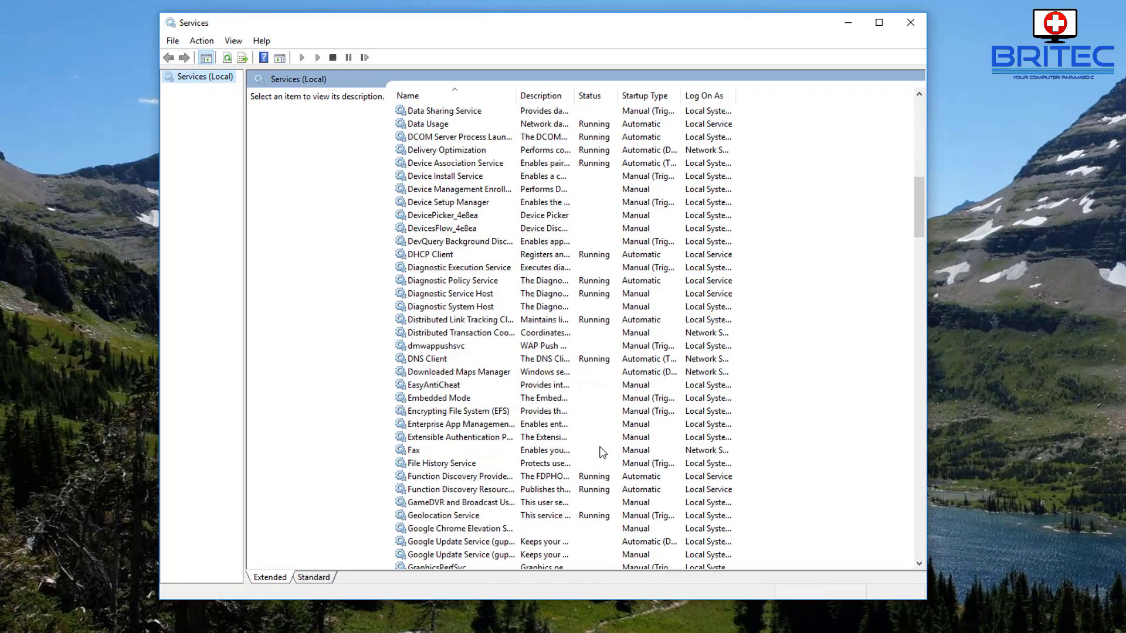
pyautogui.scroll(-2, 592, 452)
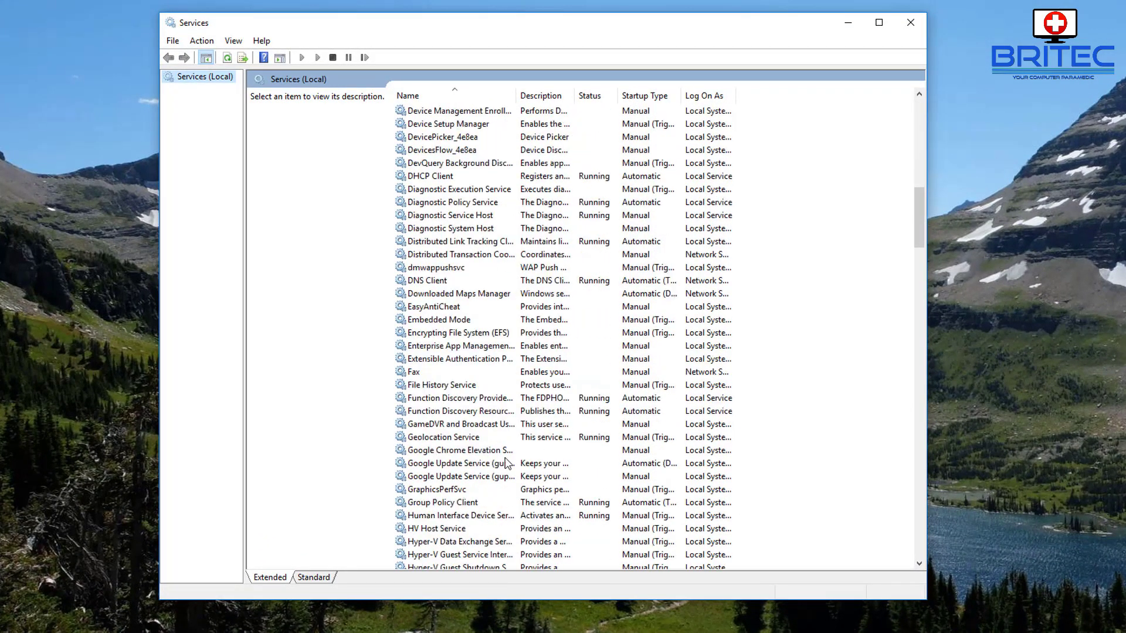
# Confirm Function Discovery Provider Host is set to Automatic startup, changing nothing.
pyautogui.click(442, 399)
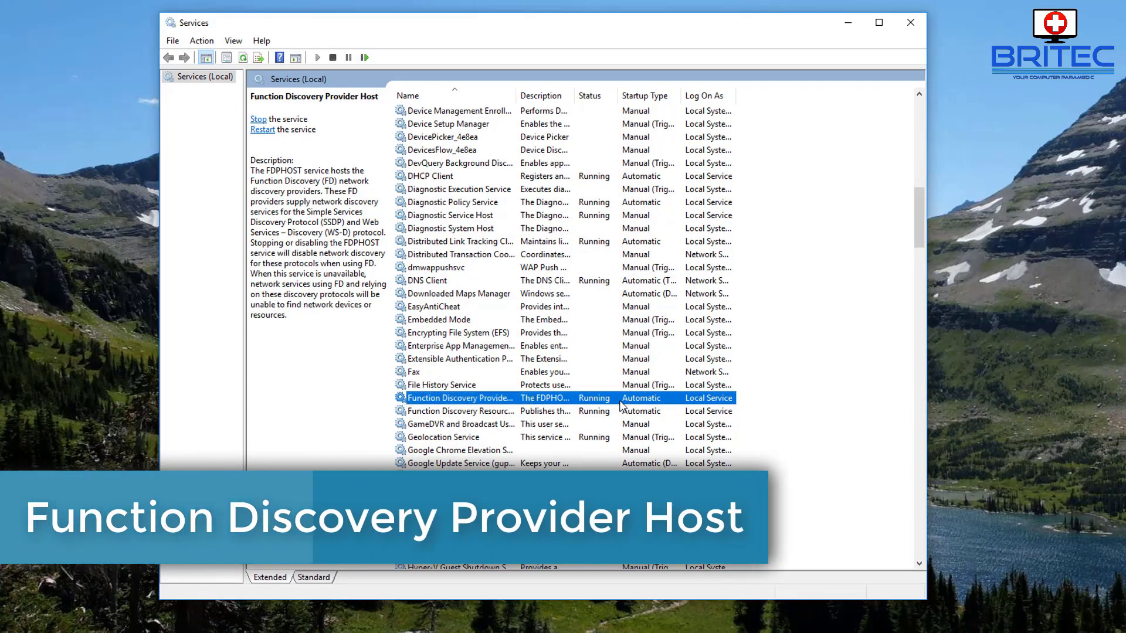
pyautogui.click(437, 409)
pyautogui.click(437, 399)
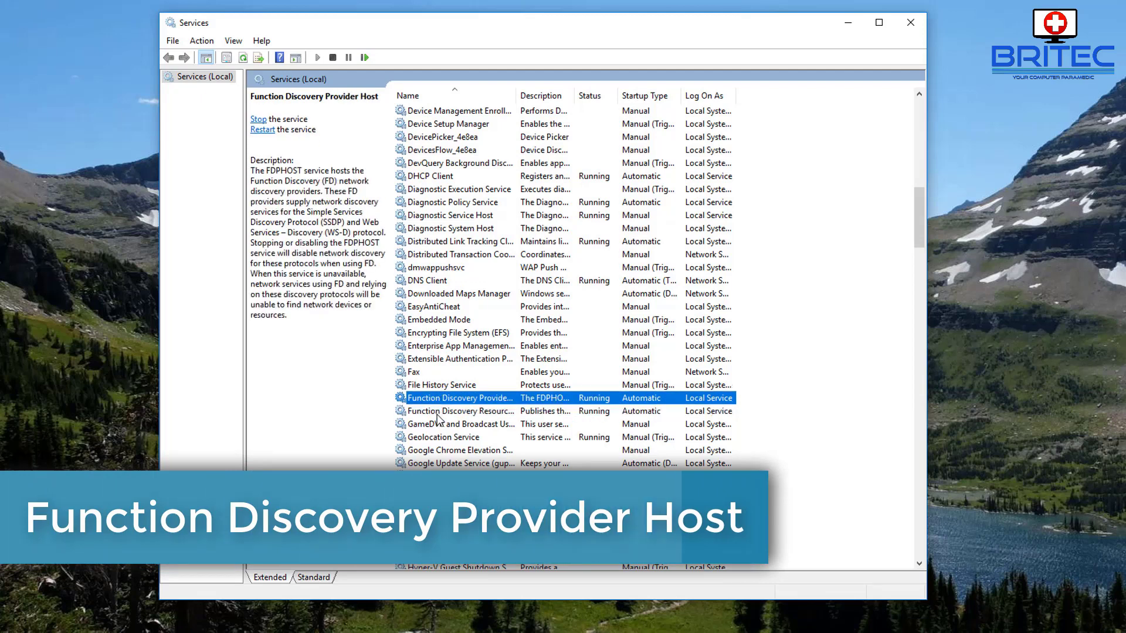
pyautogui.click(440, 413)
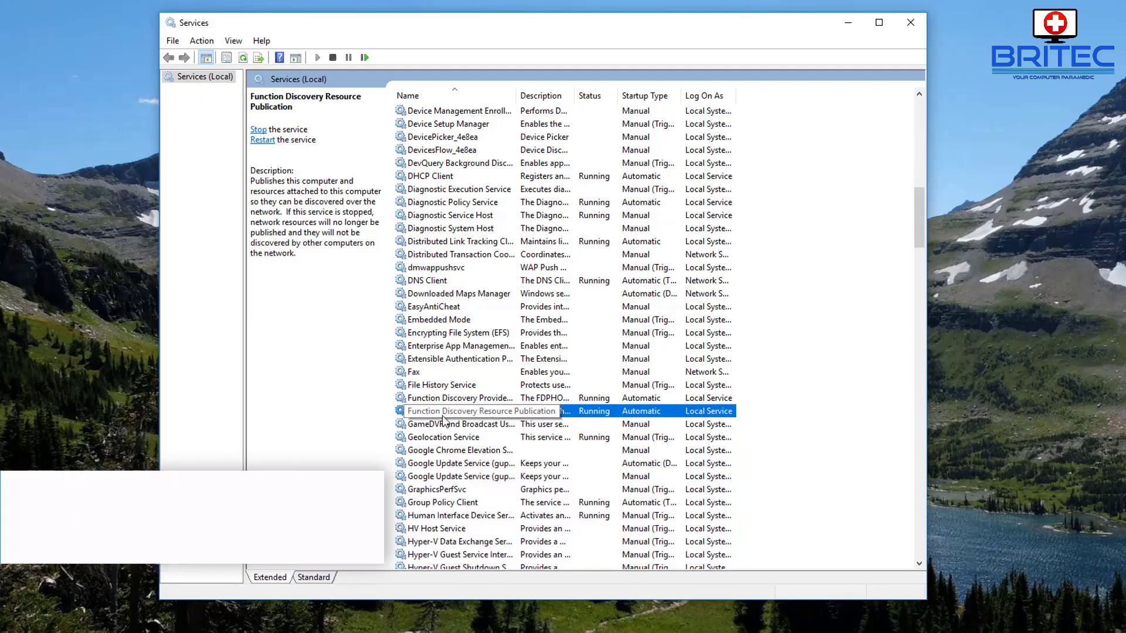
pyautogui.press('Up')
pyautogui.click(455, 413)
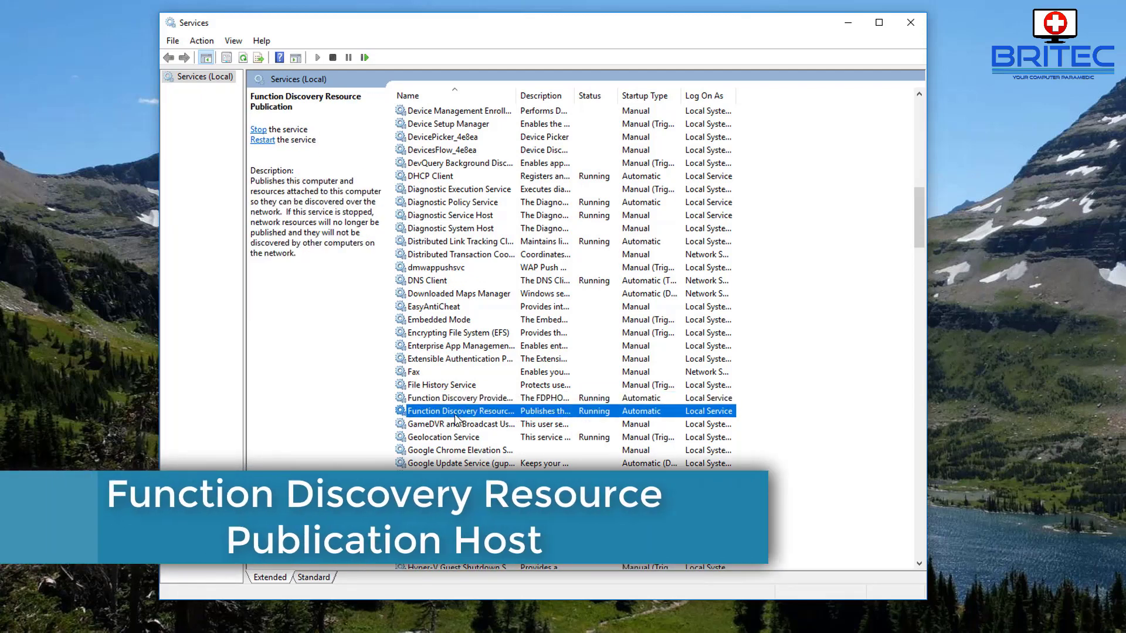
pyautogui.click(453, 403)
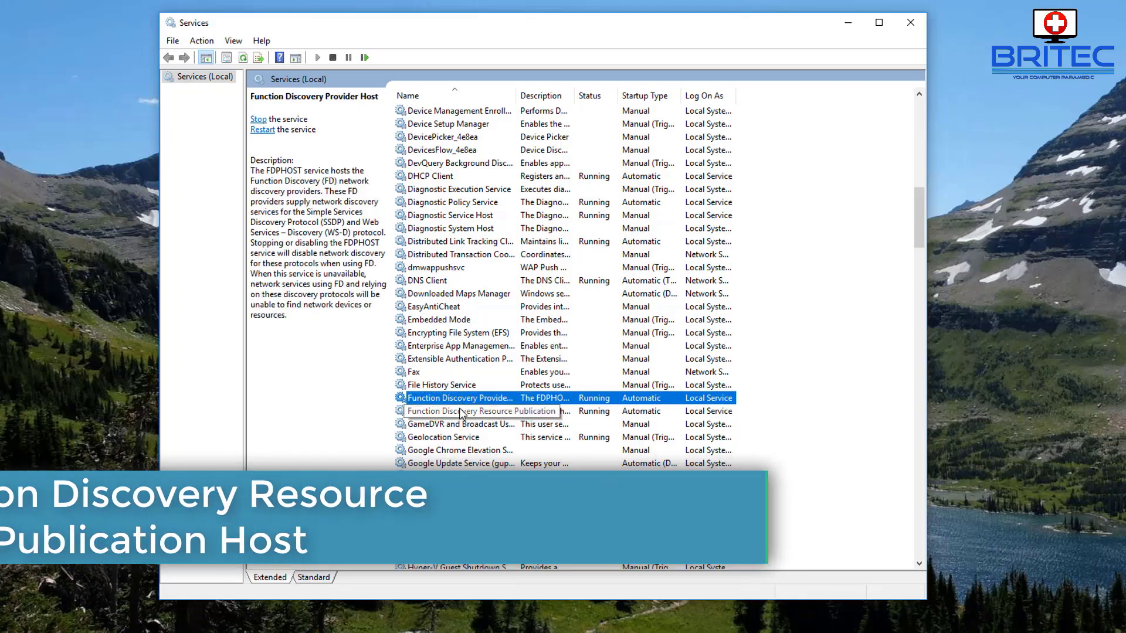
pyautogui.doubleClick(477, 399)
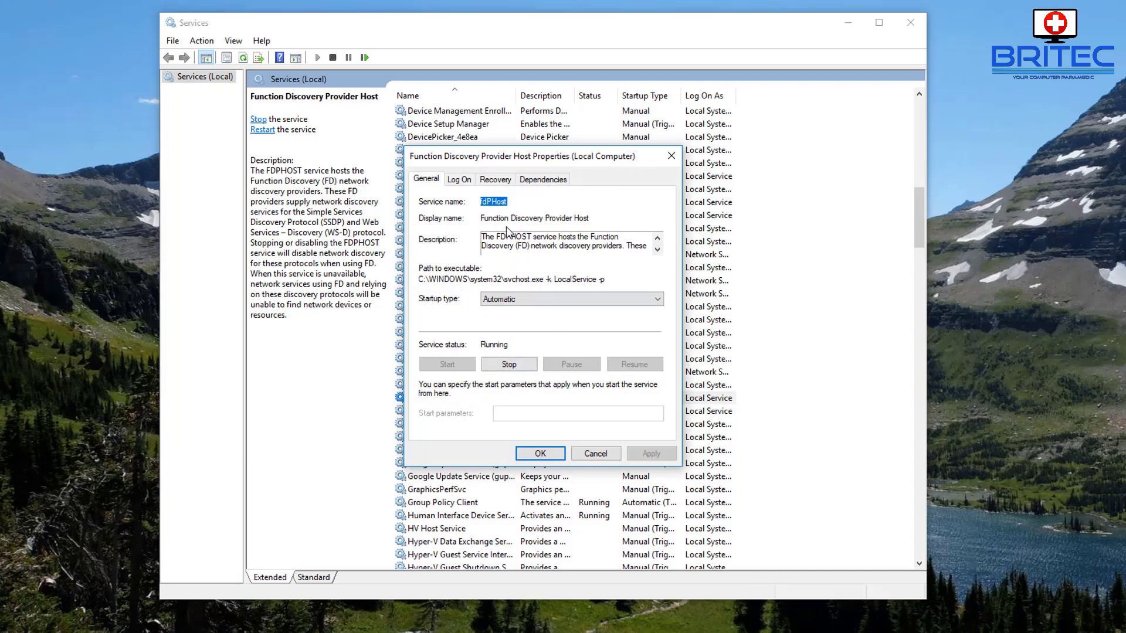
pyautogui.click(502, 301)
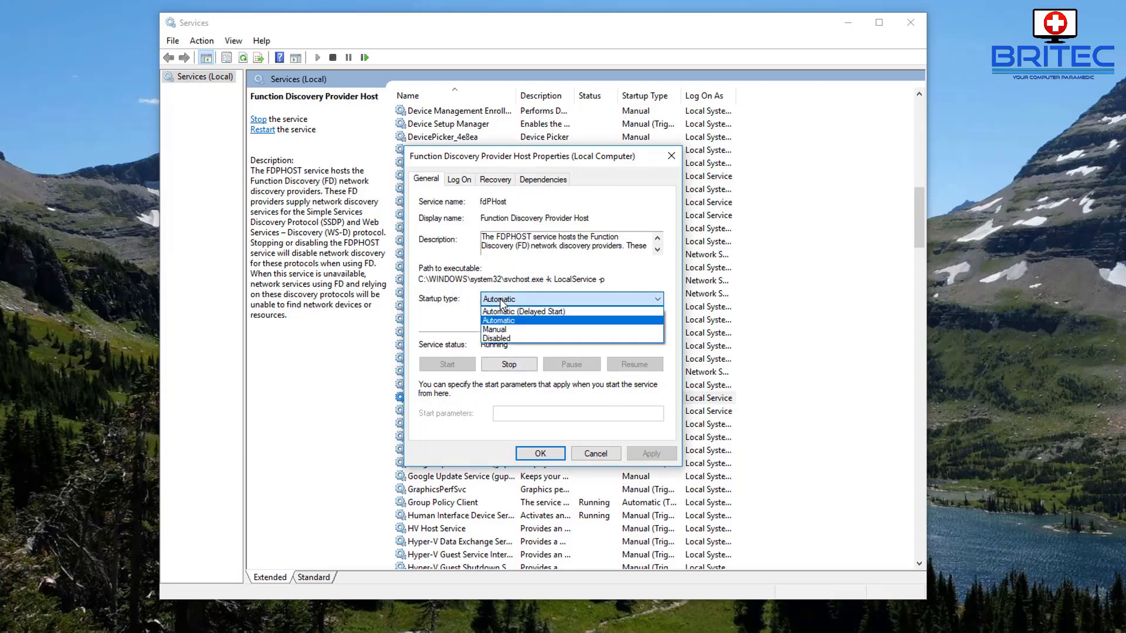
pyautogui.click(499, 318)
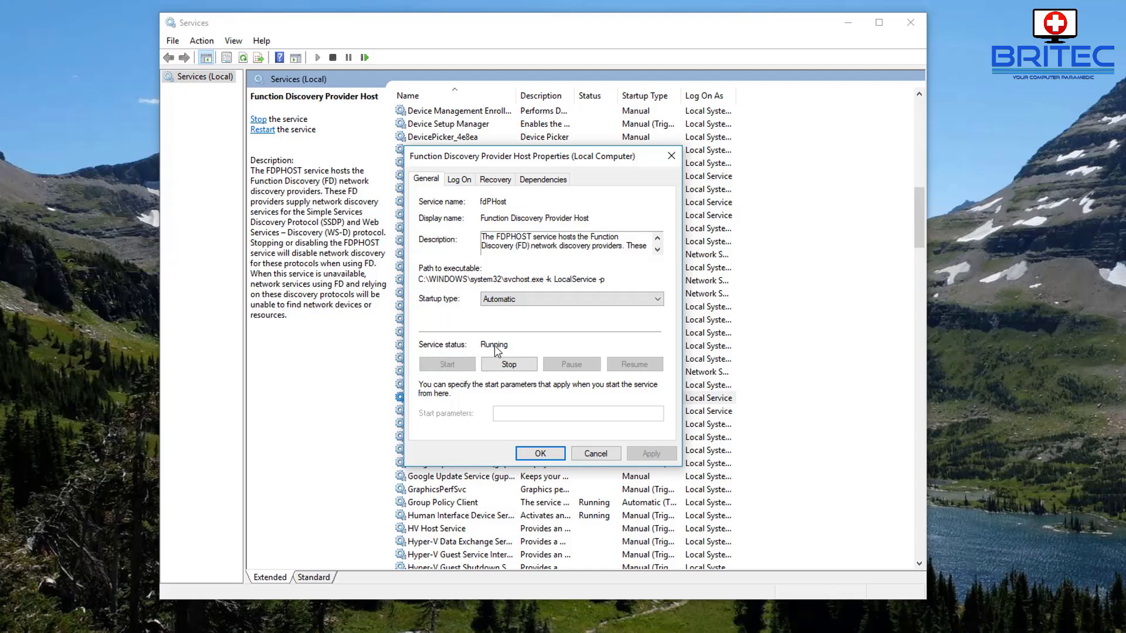
pyautogui.click(597, 454)
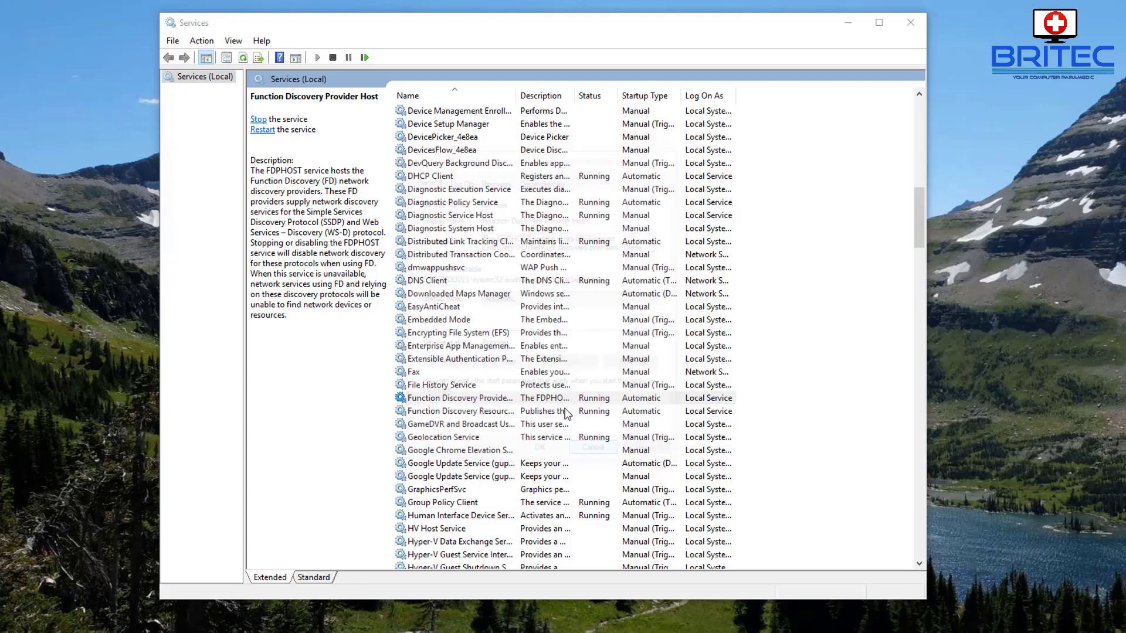
# Confirm Function Discovery Resource Publication is Running with Automatic startup.
pyautogui.doubleClick(450, 412)
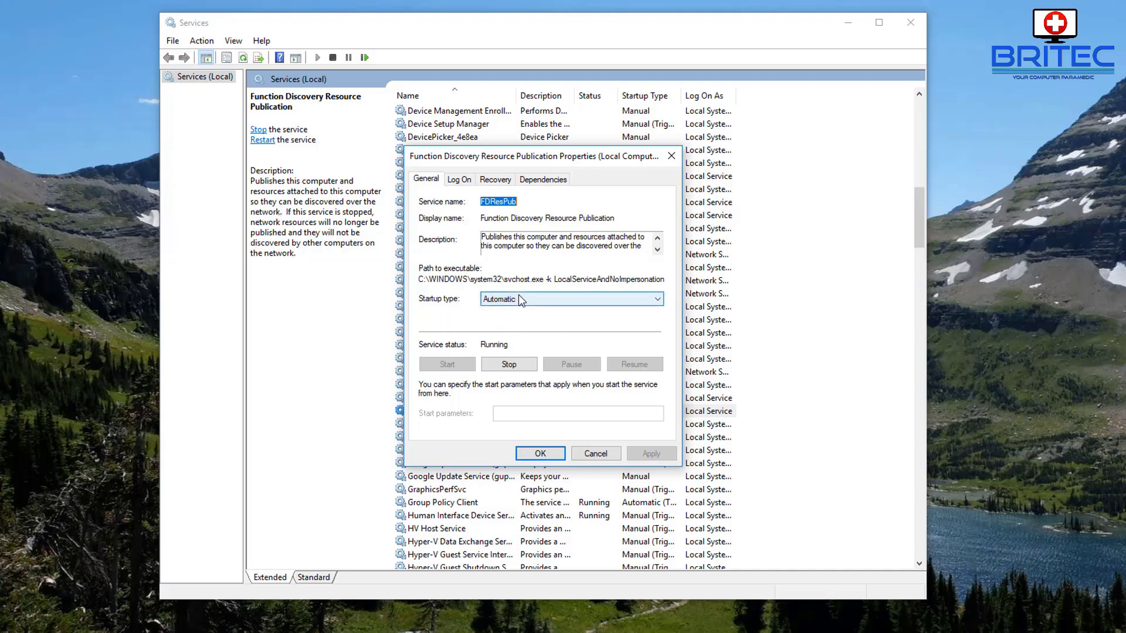
pyautogui.click(595, 454)
pyautogui.scroll(-3, 499, 441)
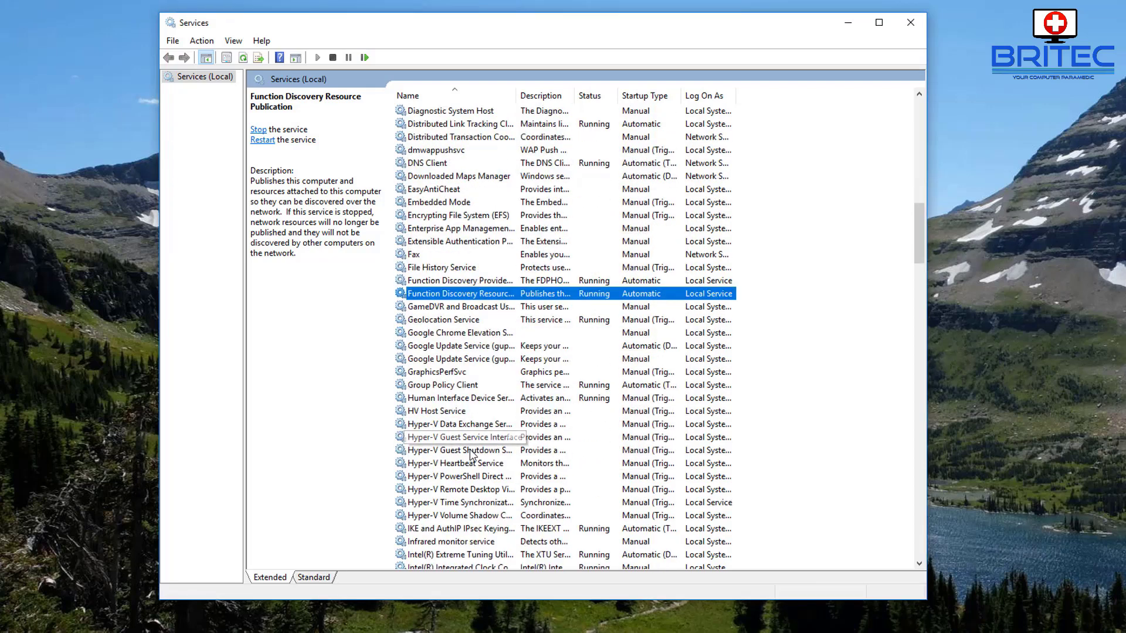
pyautogui.scroll(-18, 501, 451)
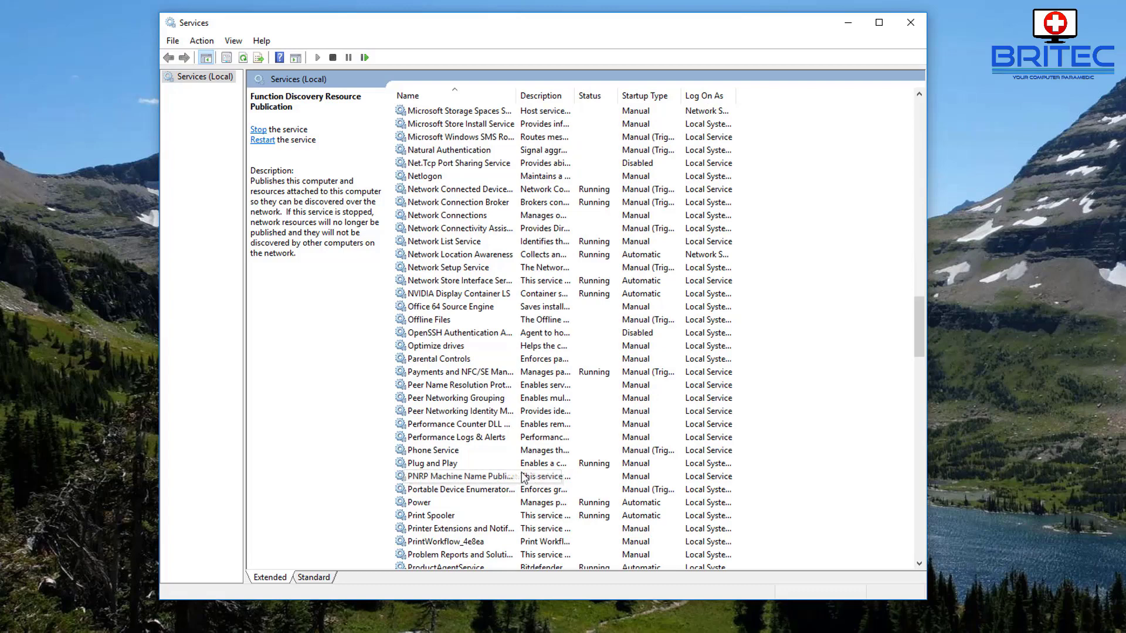
pyautogui.scroll(-10, 510, 481)
pyautogui.scroll(-8, 516, 472)
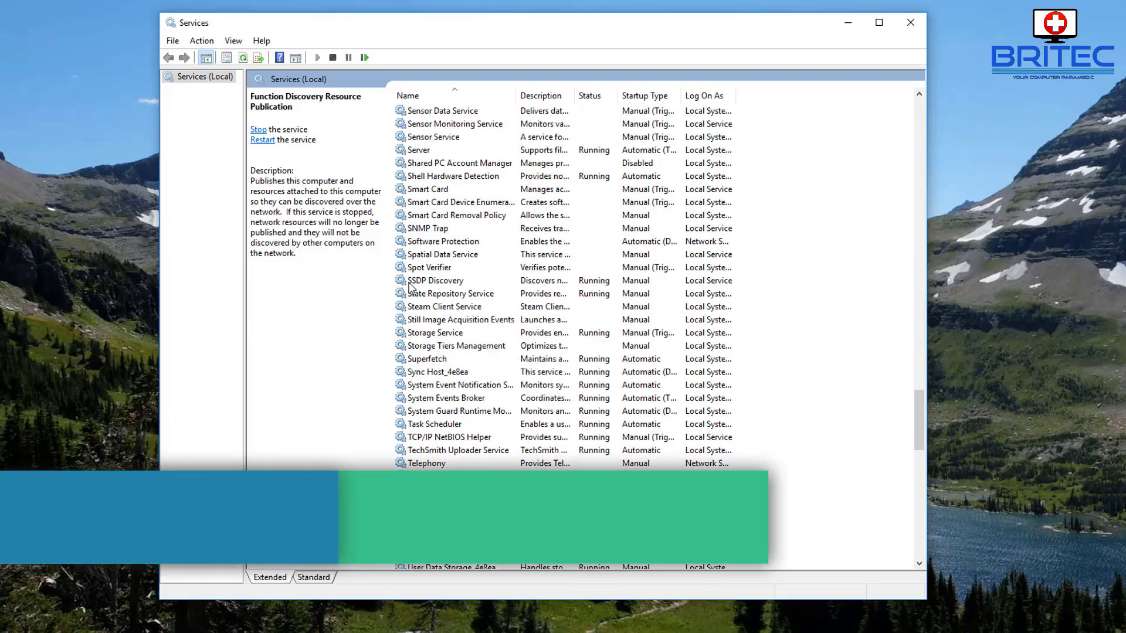
pyautogui.click(423, 281)
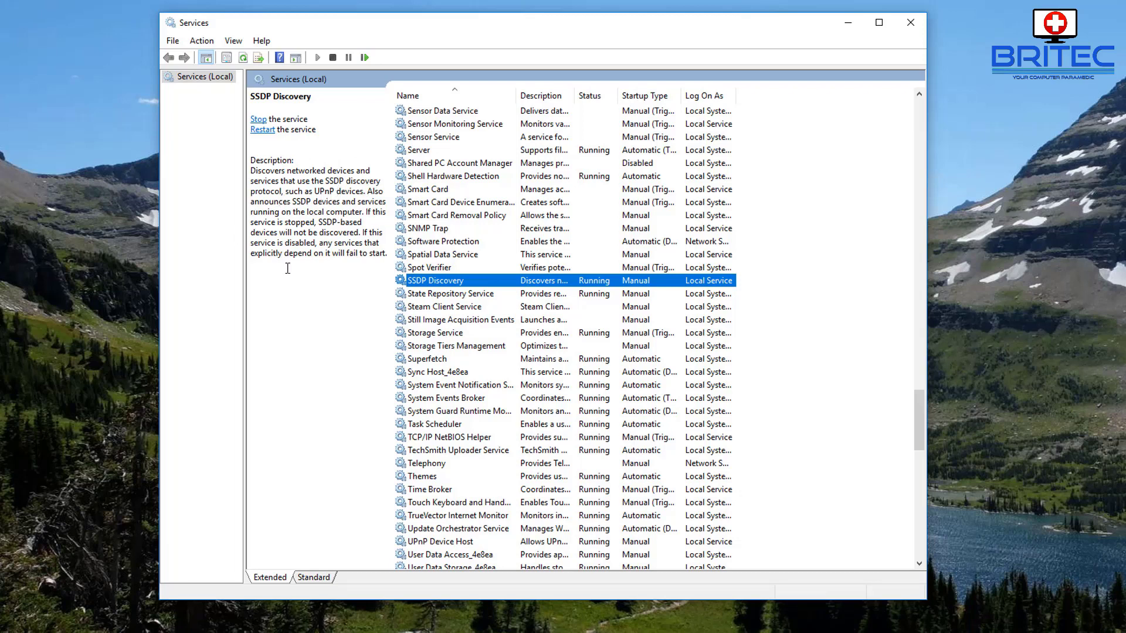
pyautogui.doubleClick(472, 282)
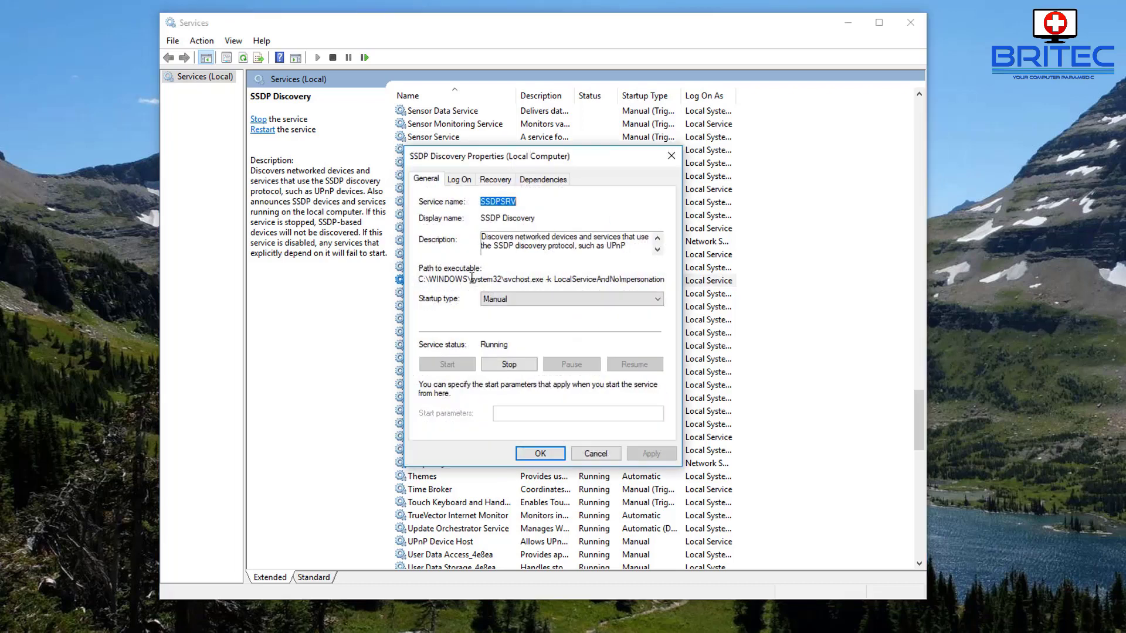
pyautogui.click(514, 299)
pyautogui.click(504, 321)
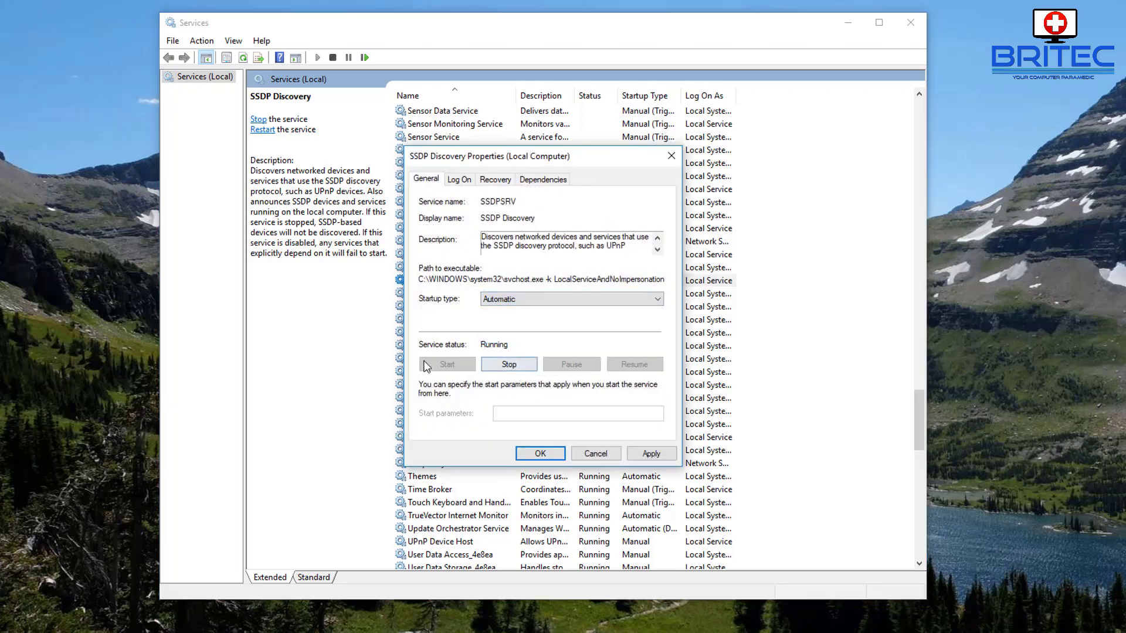
pyautogui.click(654, 456)
pyautogui.click(537, 453)
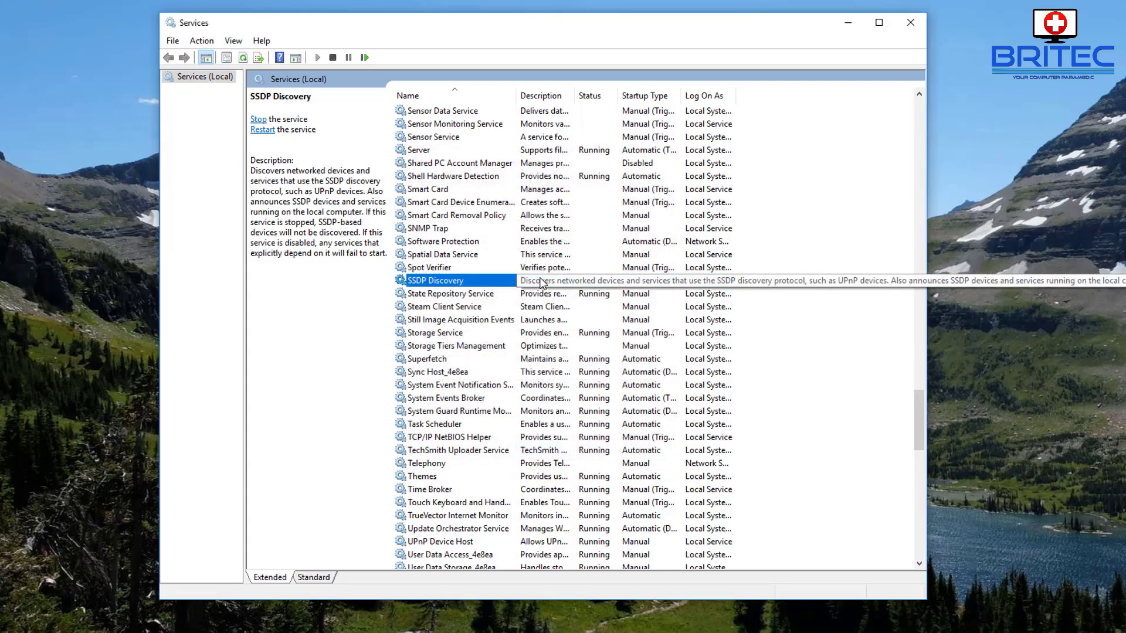
pyautogui.doubleClick(454, 282)
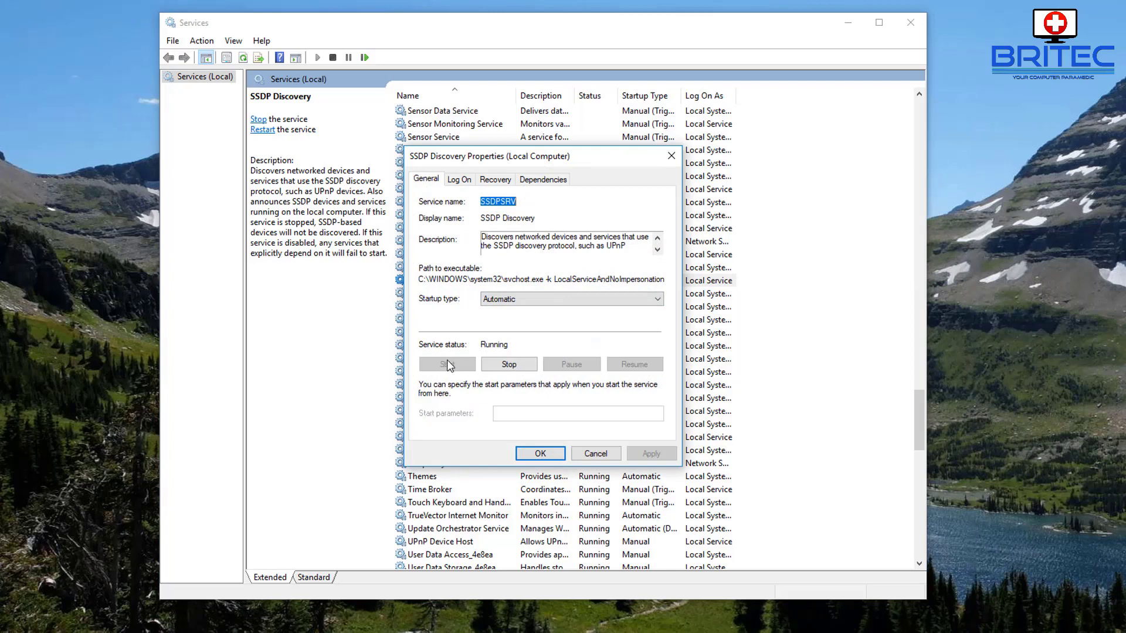
pyautogui.click(595, 454)
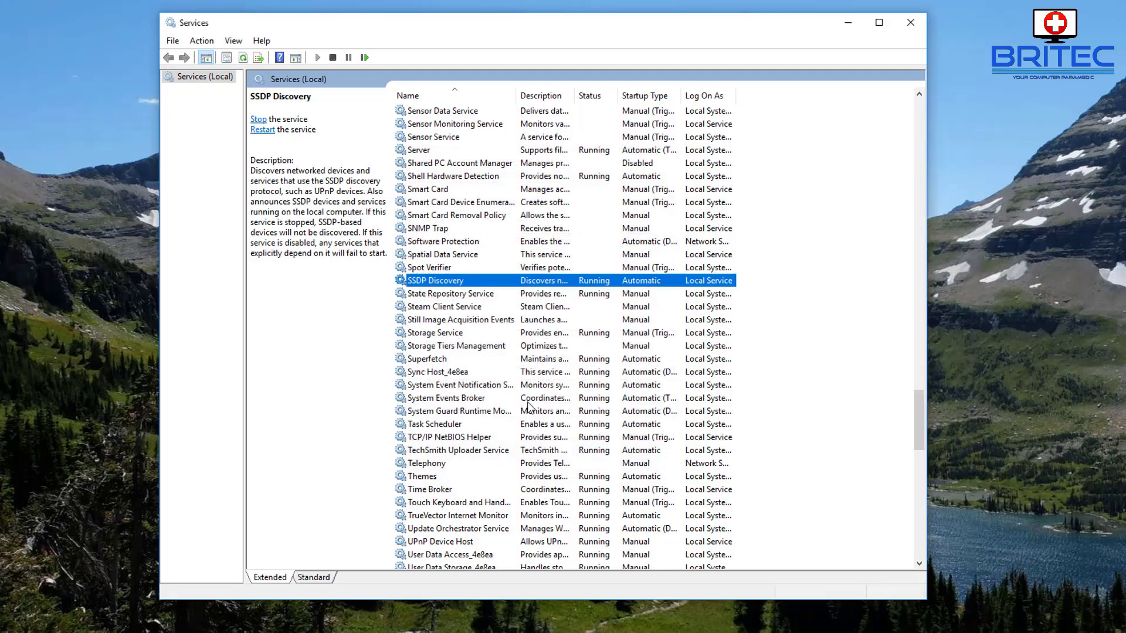
pyautogui.scroll(-3, 520, 513)
pyautogui.scroll(-1, 520, 513)
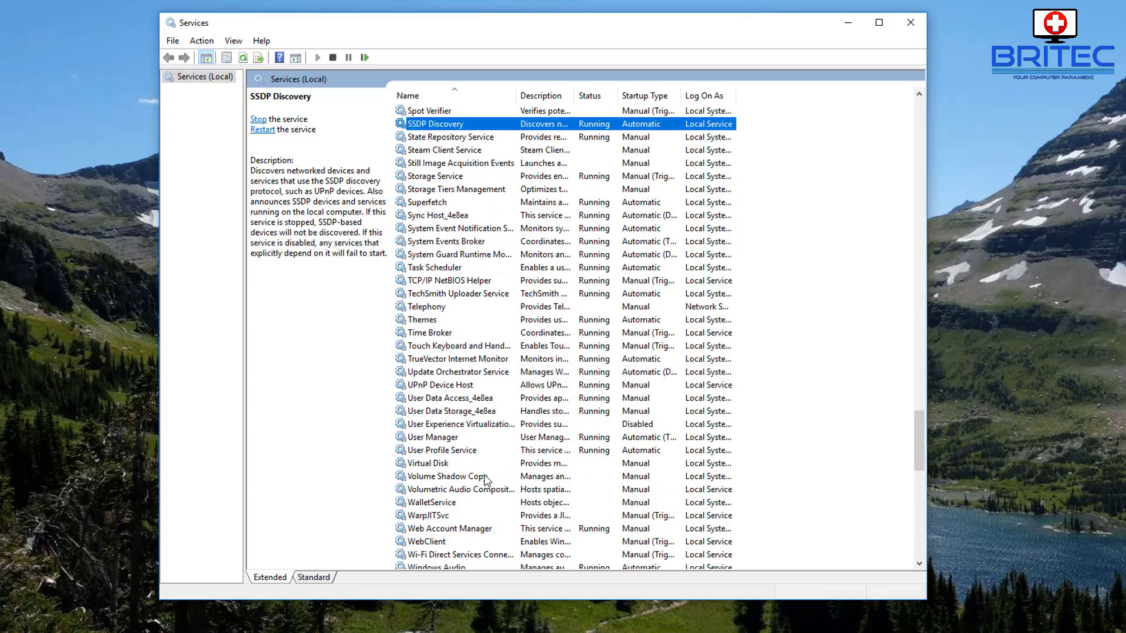
pyautogui.click(435, 281)
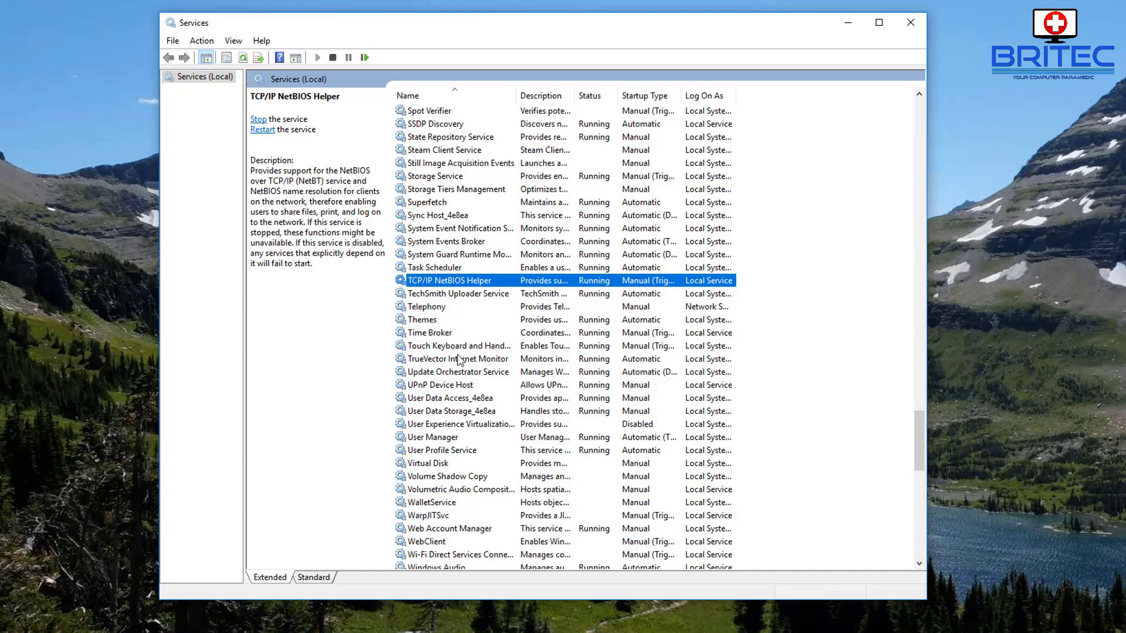
# Check TCP/IP NetBIOS Helper, then set UPnP Device Host startup to Automatic and apply.
pyautogui.doubleClick(437, 282)
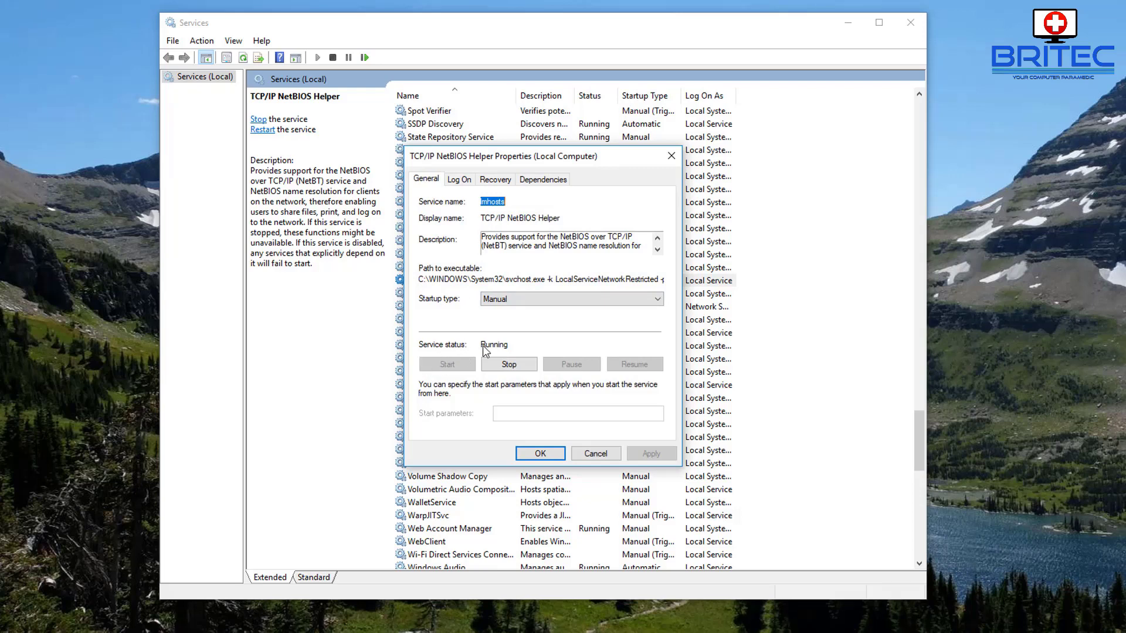
pyautogui.click(594, 454)
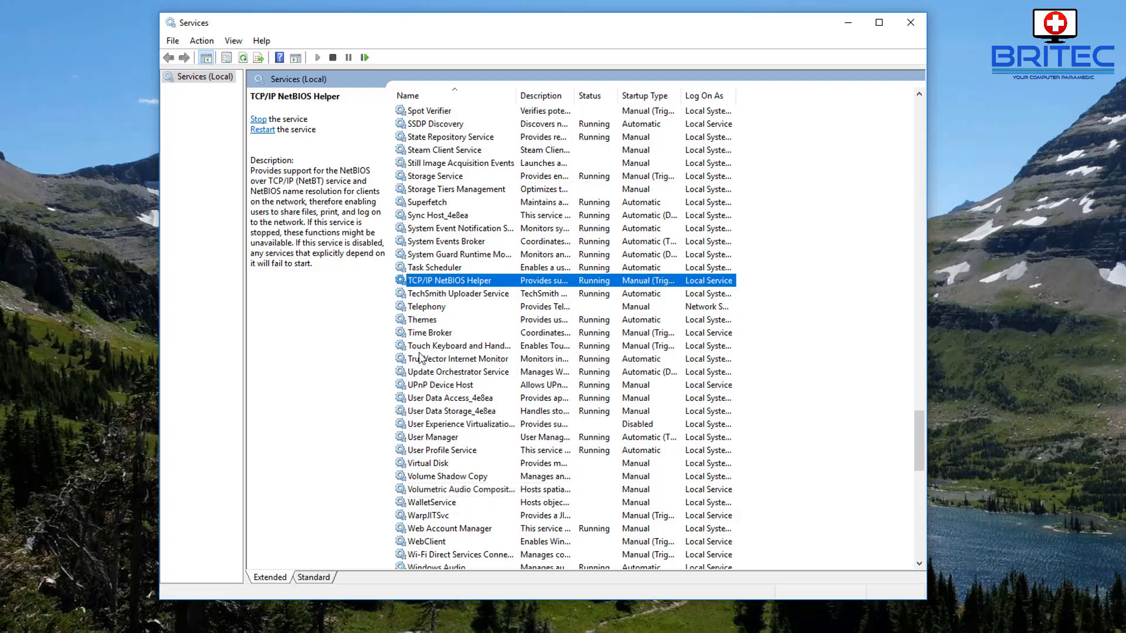
pyautogui.click(427, 388)
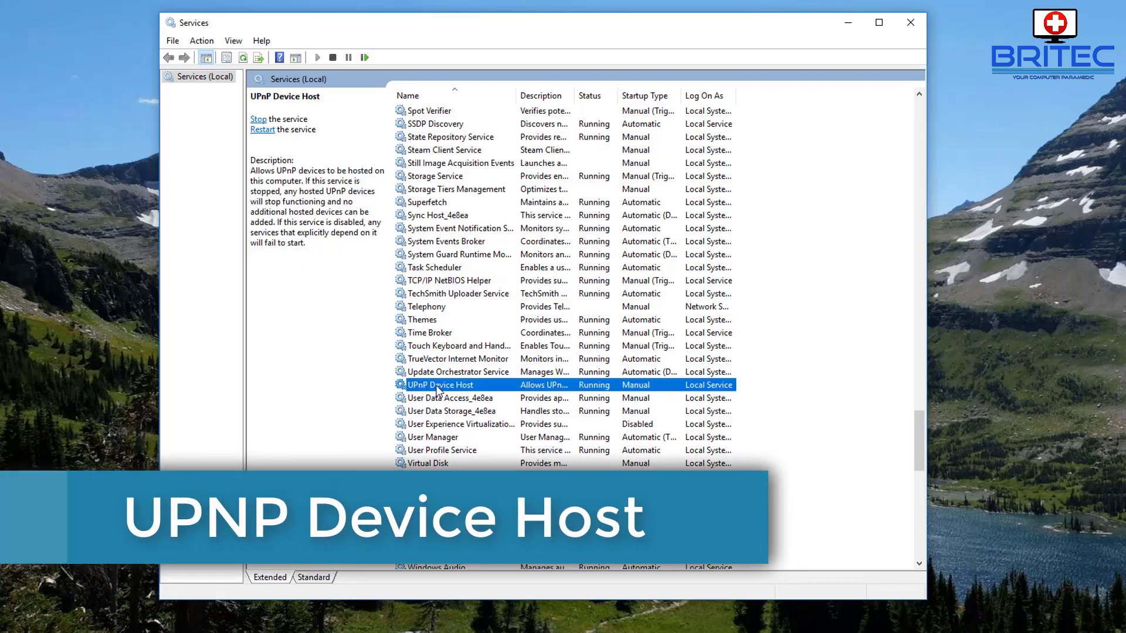
pyautogui.doubleClick(487, 387)
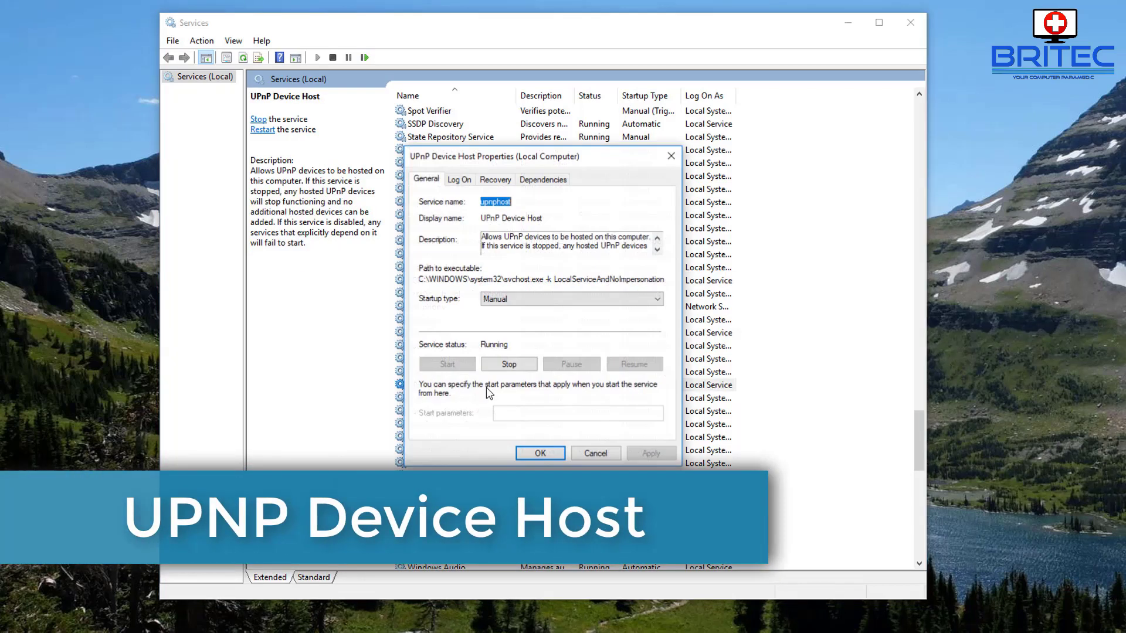
pyautogui.click(521, 299)
pyautogui.click(519, 320)
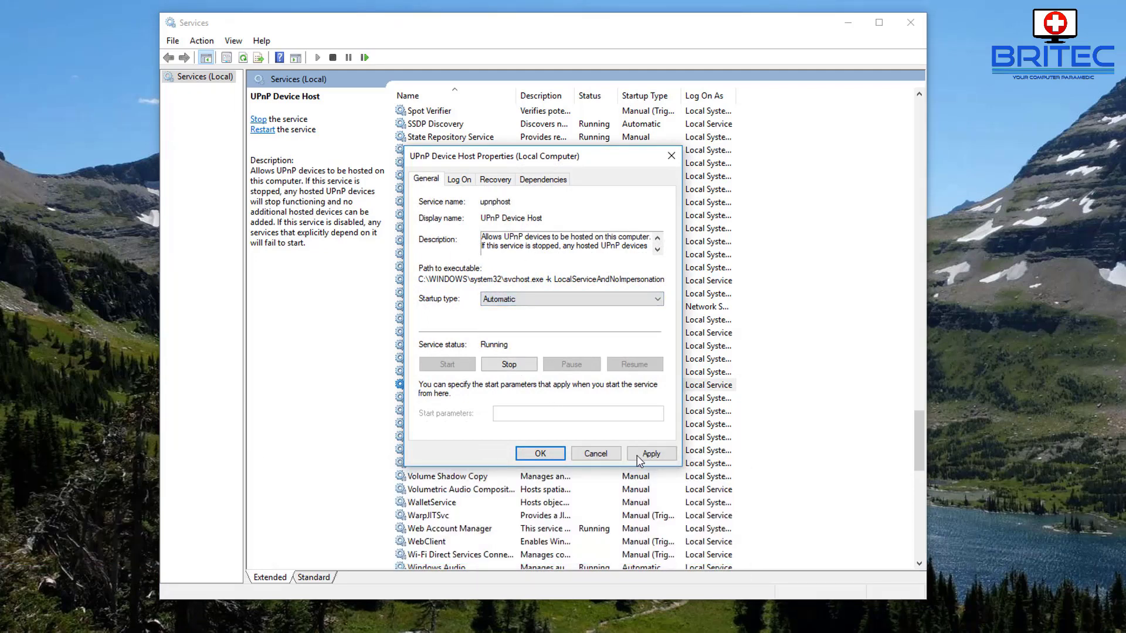
pyautogui.click(645, 455)
pyautogui.click(552, 459)
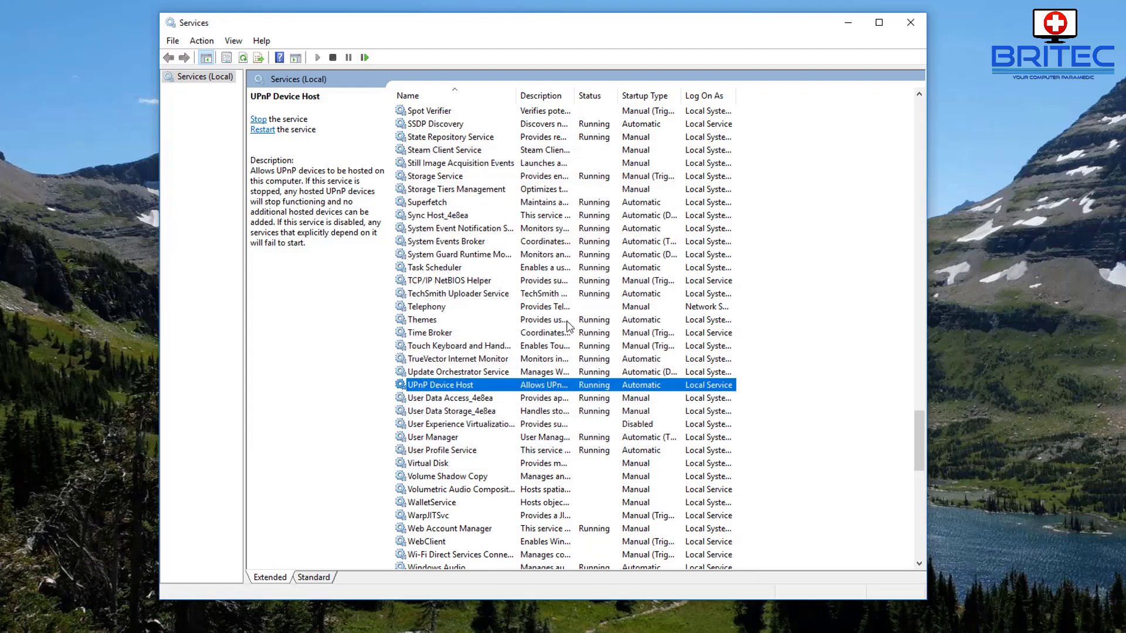
# Verify UPnP Device Host's Automatic startup and close Services.
pyautogui.doubleClick(439, 386)
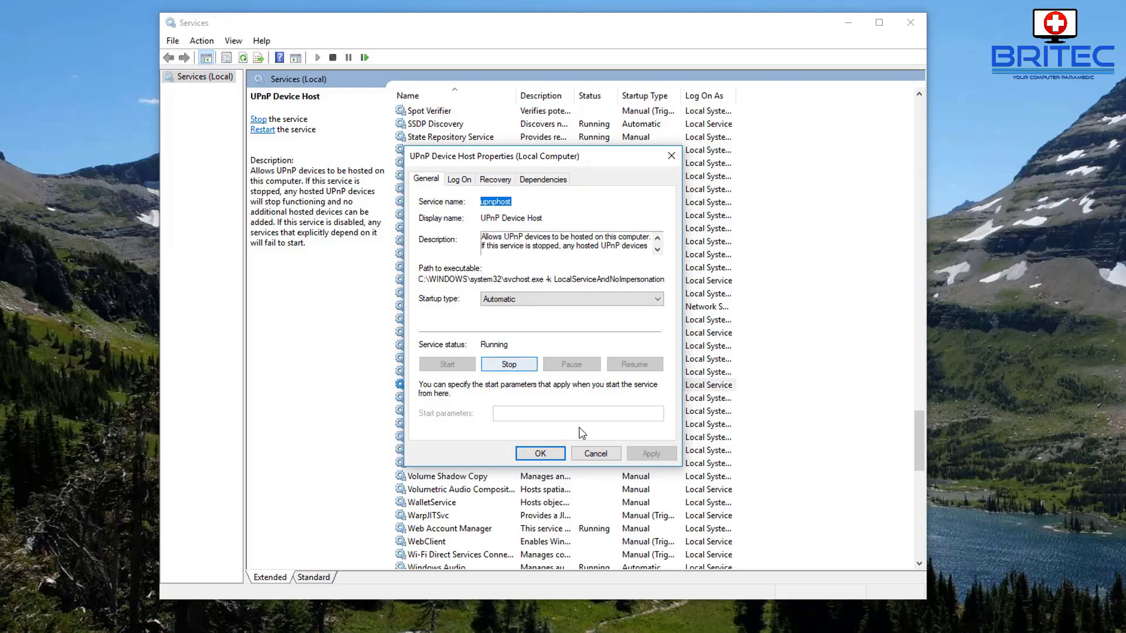
pyautogui.click(595, 453)
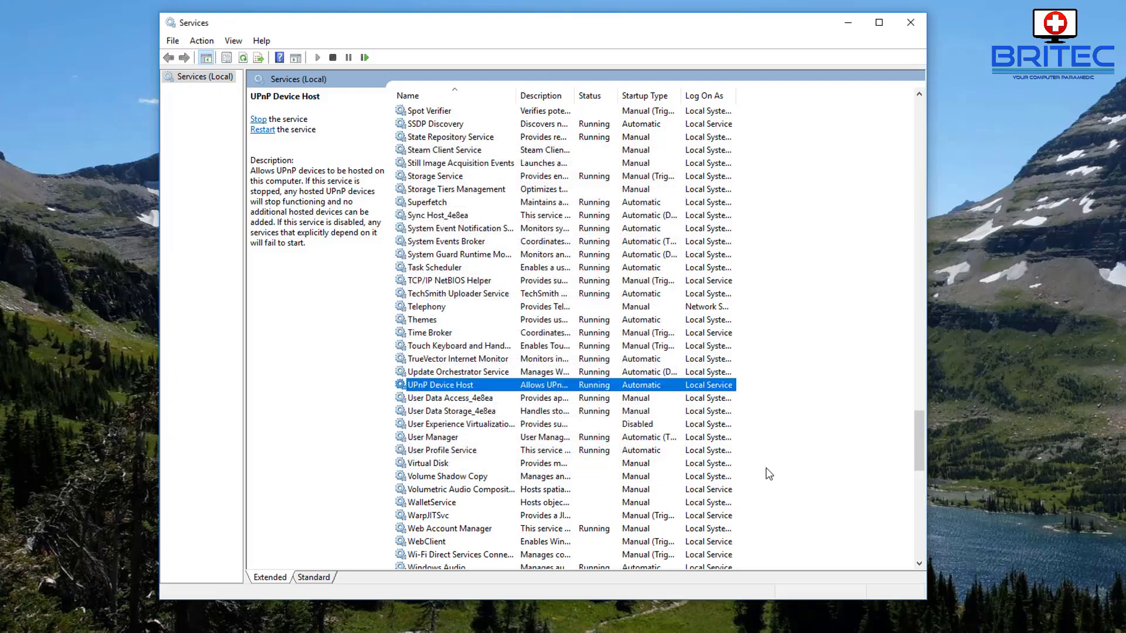
pyautogui.scroll(-5, 766, 469)
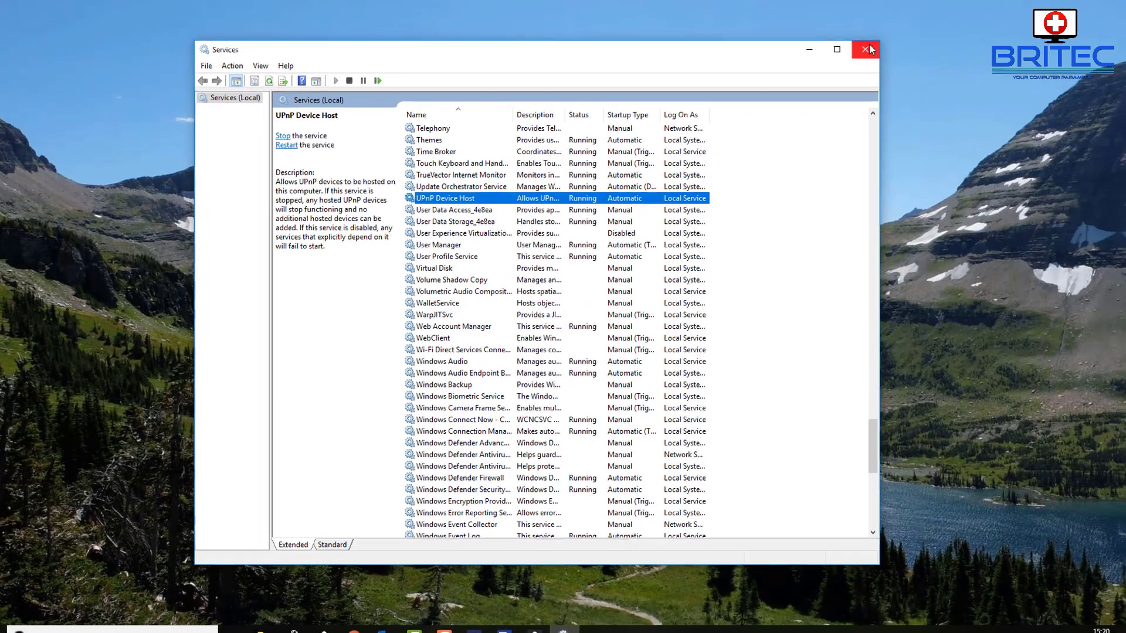
pyautogui.click(908, 24)
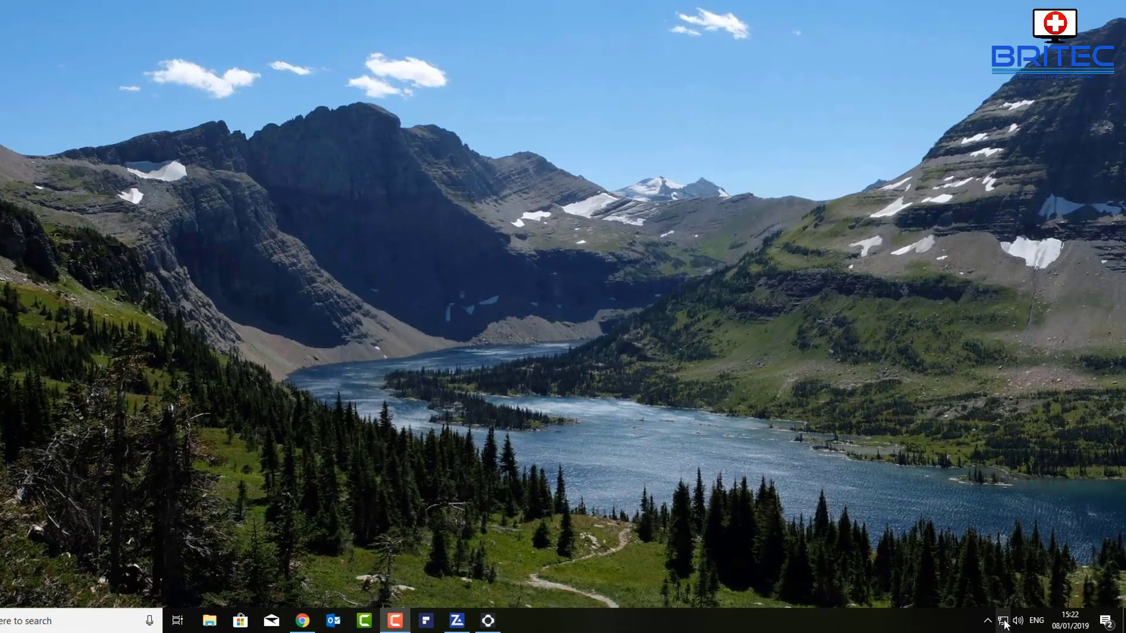
# Open Network & Internet settings and the Ethernet adapter's properties.
pyautogui.rightClick(1011, 623)
pyautogui.click(927, 589)
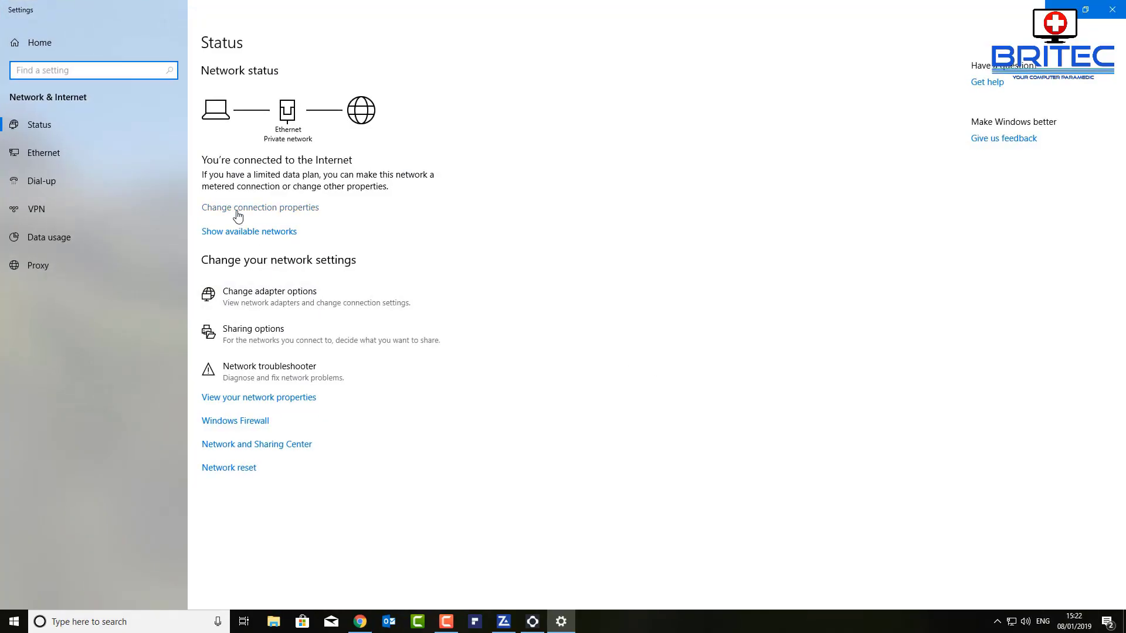
pyautogui.click(269, 298)
pyautogui.click(265, 214)
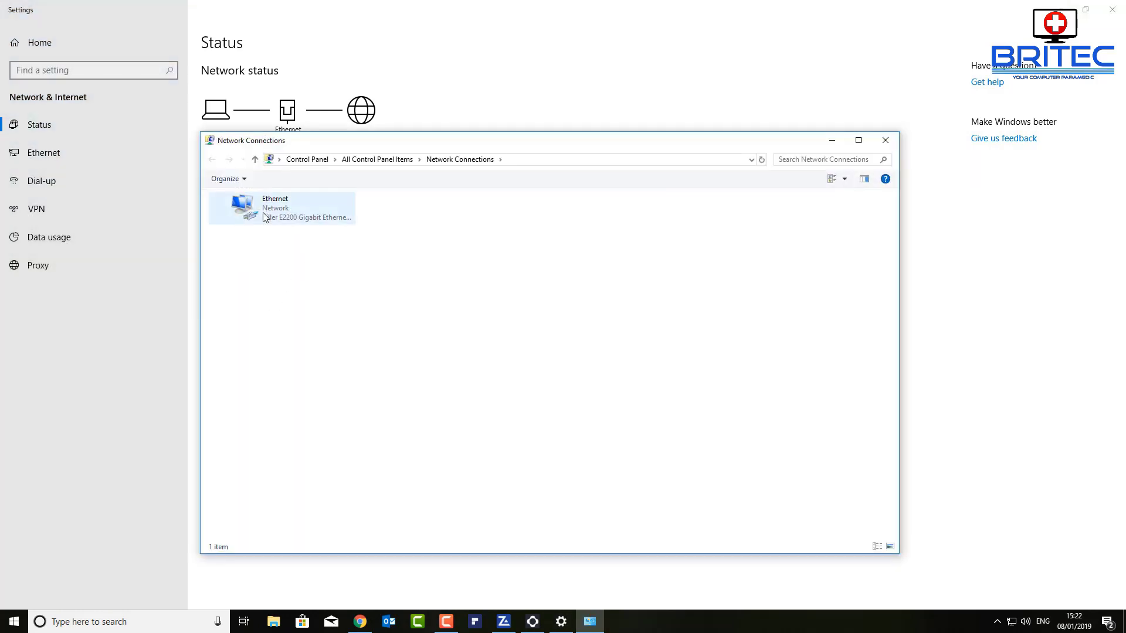
pyautogui.rightClick(265, 215)
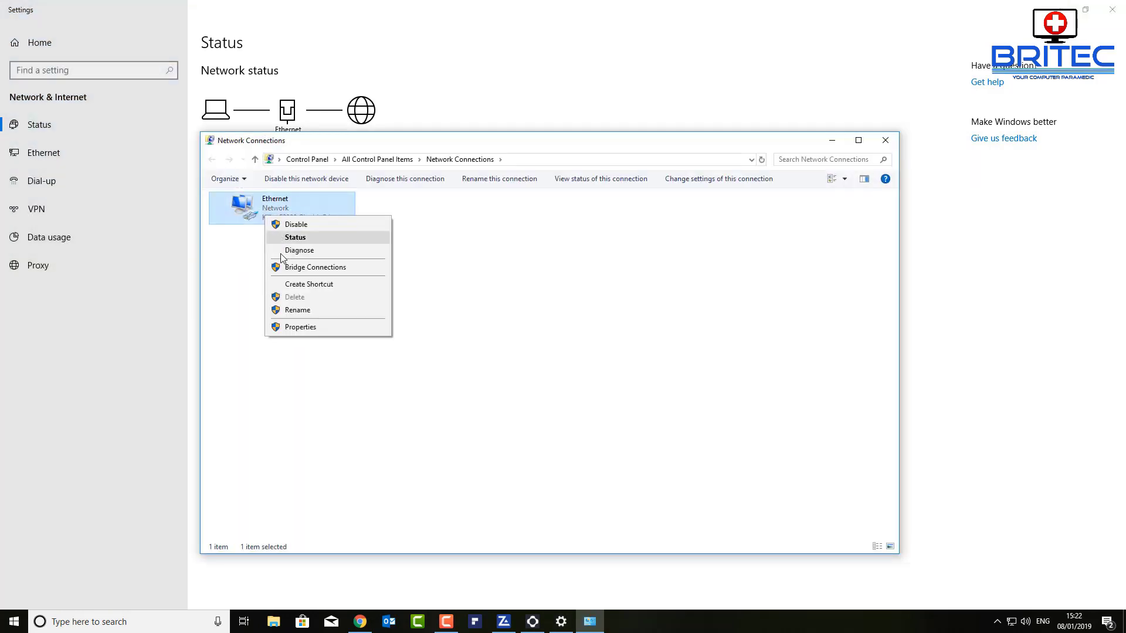
pyautogui.click(293, 326)
pyautogui.moveTo(324, 189); pyautogui.dragTo(460, 212)
pyautogui.scroll(-1, 459, 357)
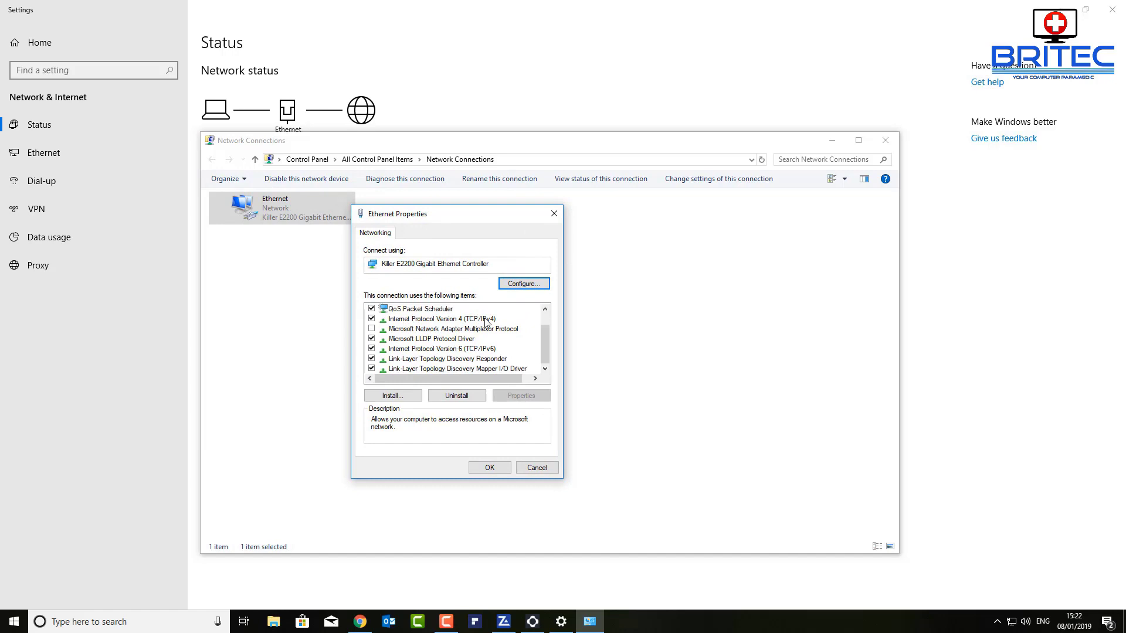
# Inspect IPv4 advanced WINS settings, select NetBIOS over TCP/IP, then cancel without saving.
pyautogui.click(484, 319)
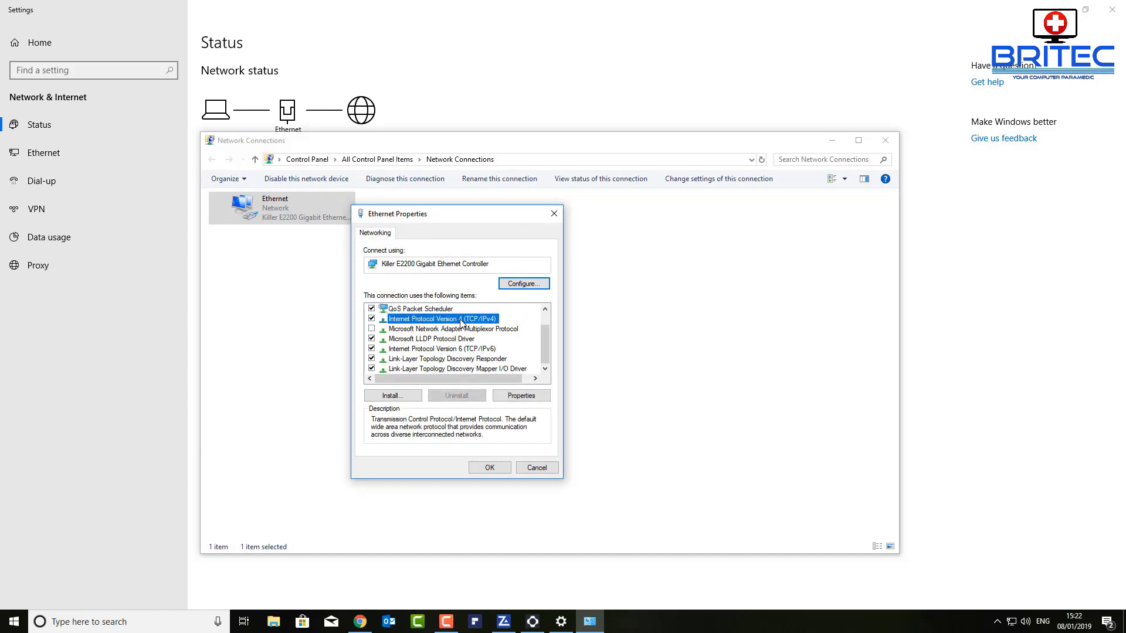
pyautogui.doubleClick(428, 321)
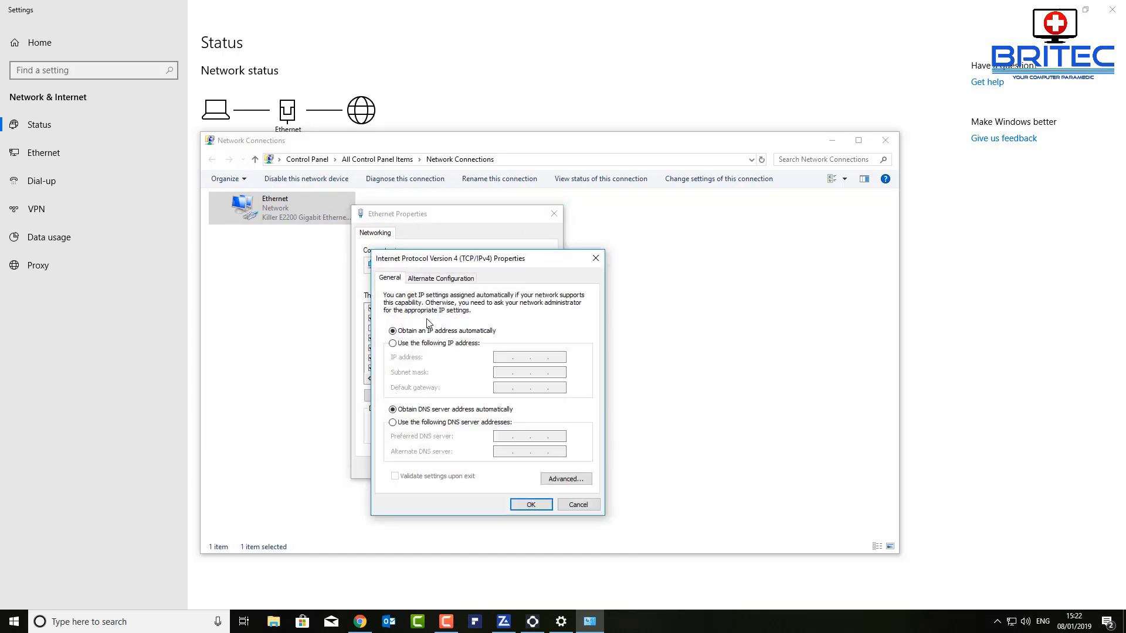
pyautogui.moveTo(481, 257); pyautogui.dragTo(491, 252)
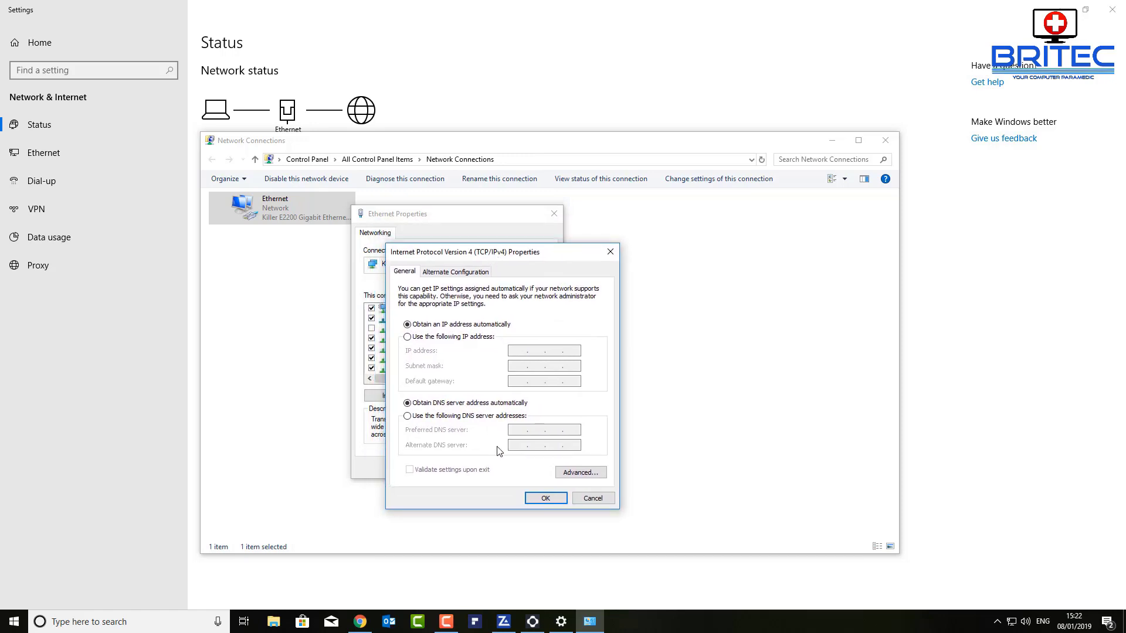
pyautogui.click(566, 472)
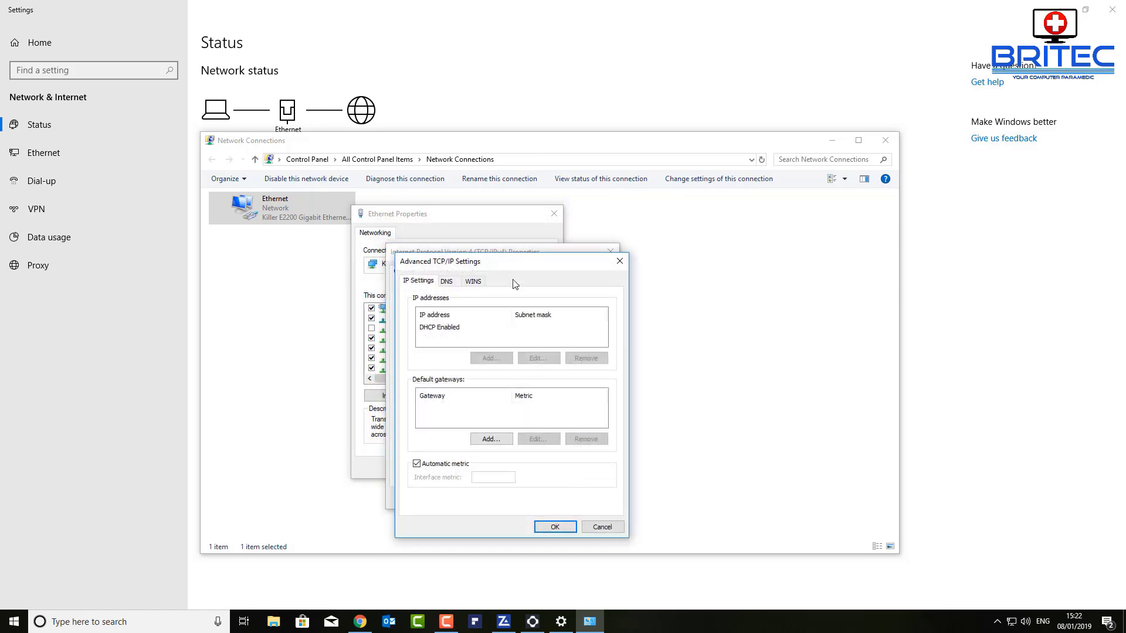
pyautogui.moveTo(519, 262); pyautogui.dragTo(625, 294)
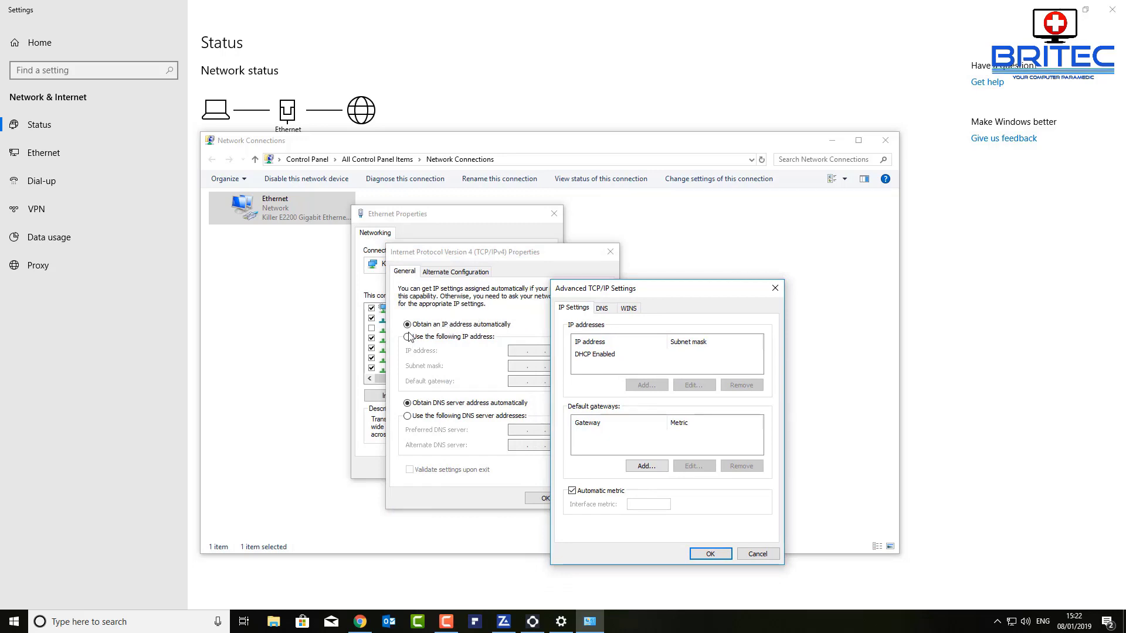
pyautogui.moveTo(662, 293); pyautogui.dragTo(557, 261)
pyautogui.click(522, 275)
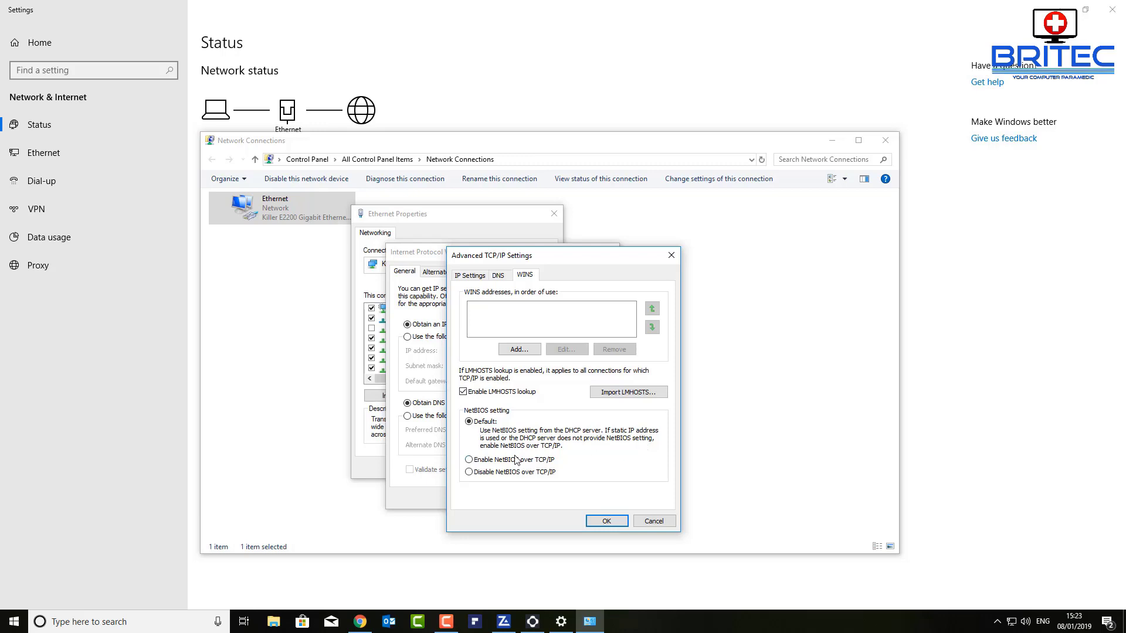
pyautogui.click(469, 460)
pyautogui.click(653, 522)
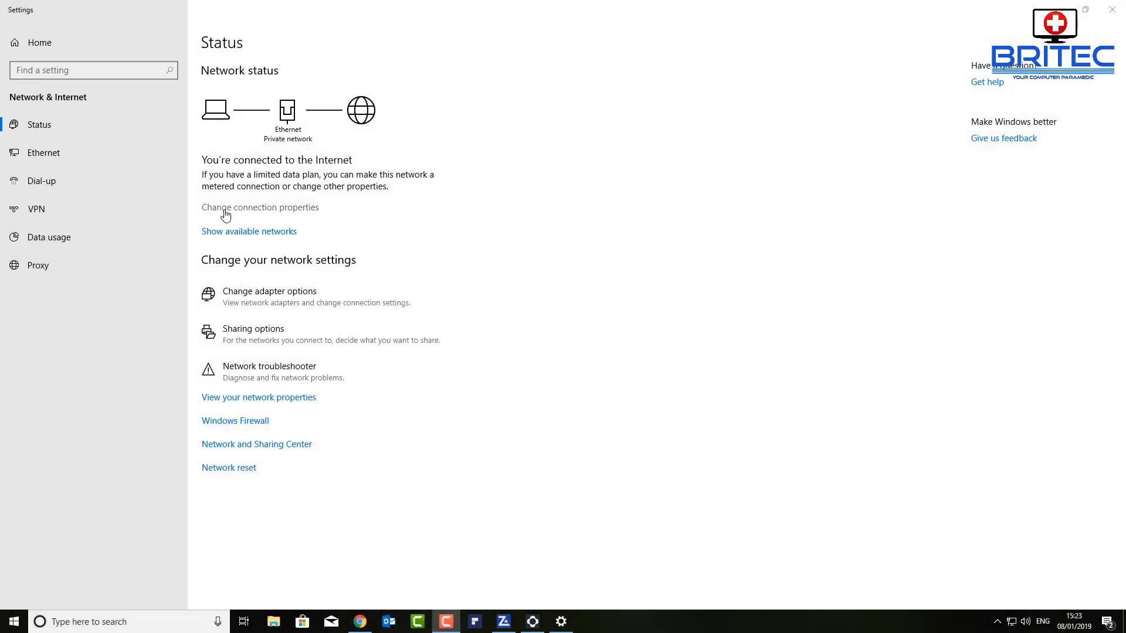
# Confirm the Ethernet profile is Private, close Settings, and launch the group policy editor via a gpedit search.
pyautogui.click(282, 208)
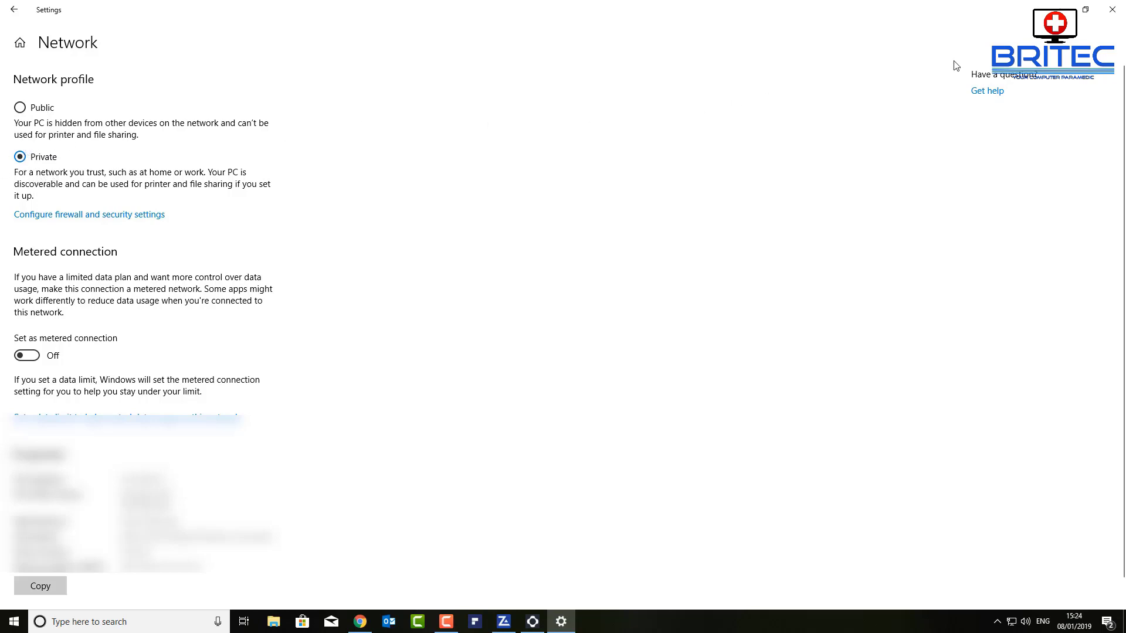
pyautogui.click(1112, 10)
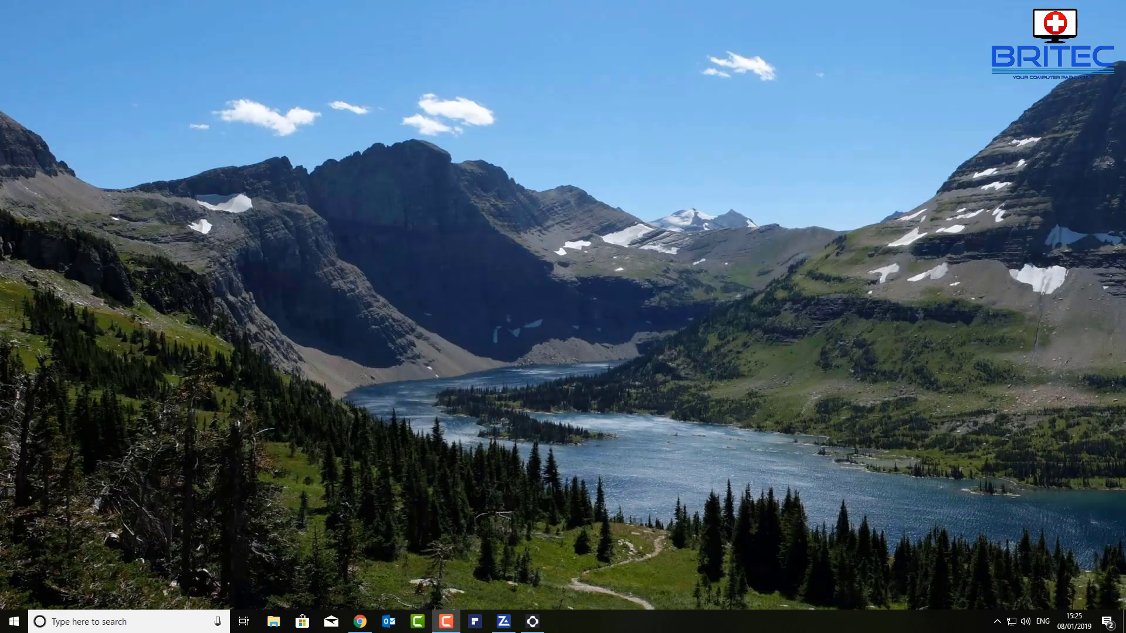
pyautogui.click(106, 622)
pyautogui.write('gp')
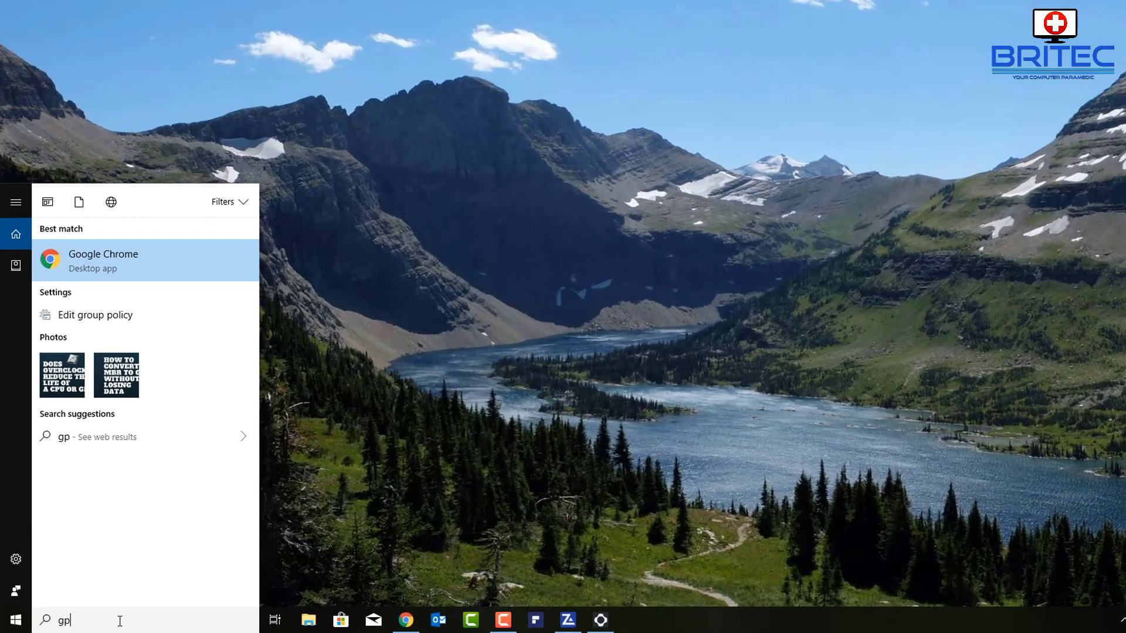
pyautogui.write('ed')
pyautogui.write('o')
pyautogui.press('BackSpace')
pyautogui.write('it')
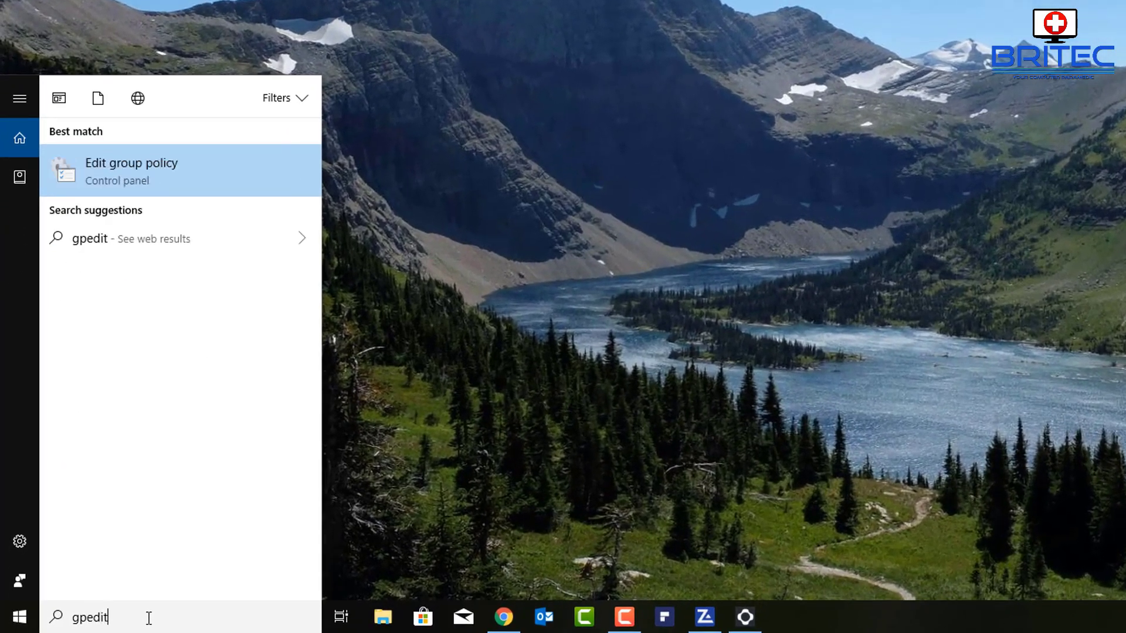
pyautogui.click(132, 171)
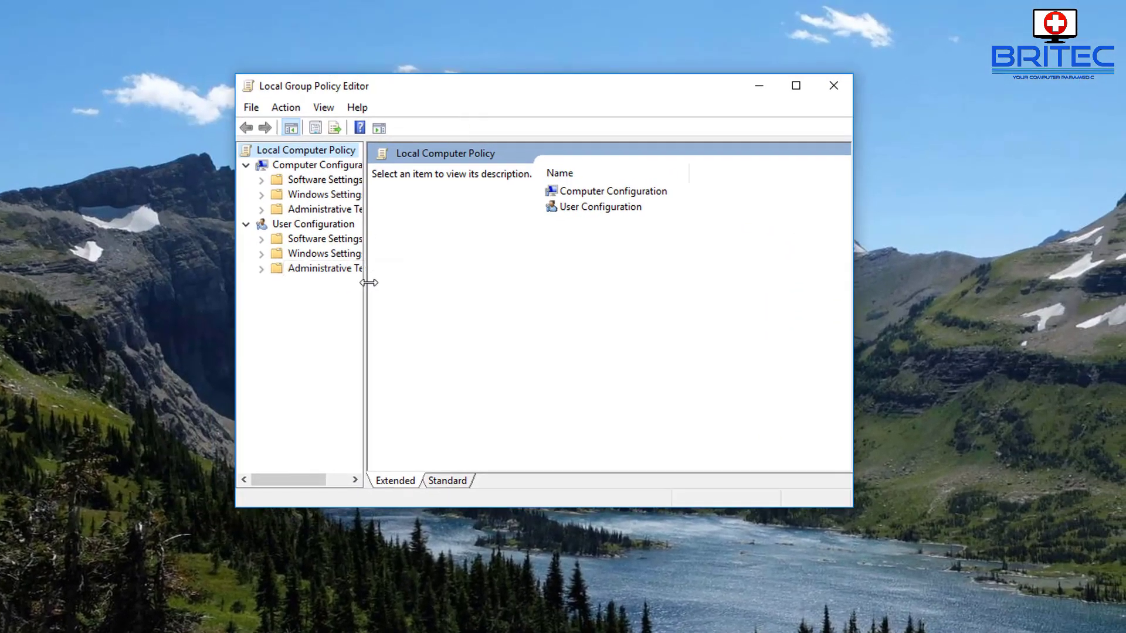
# Expand Computer Configuration > Administrative Templates > Network, enlarge the editor, and select Lanman Workstation.
pyautogui.moveTo(369, 283); pyautogui.dragTo(446, 284)
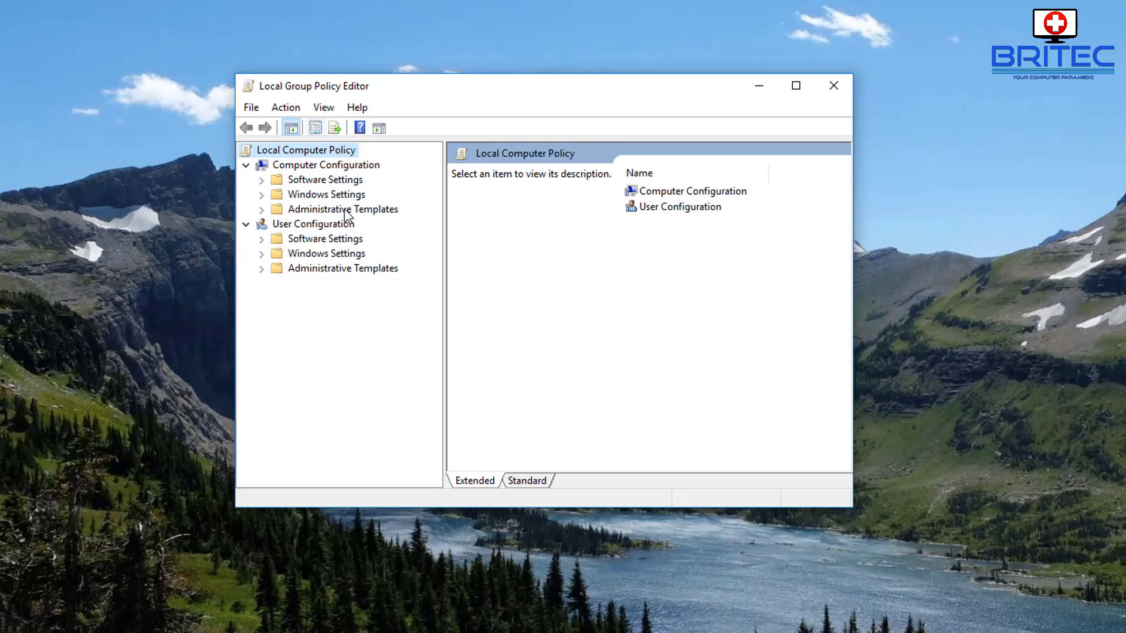
pyautogui.click(306, 167)
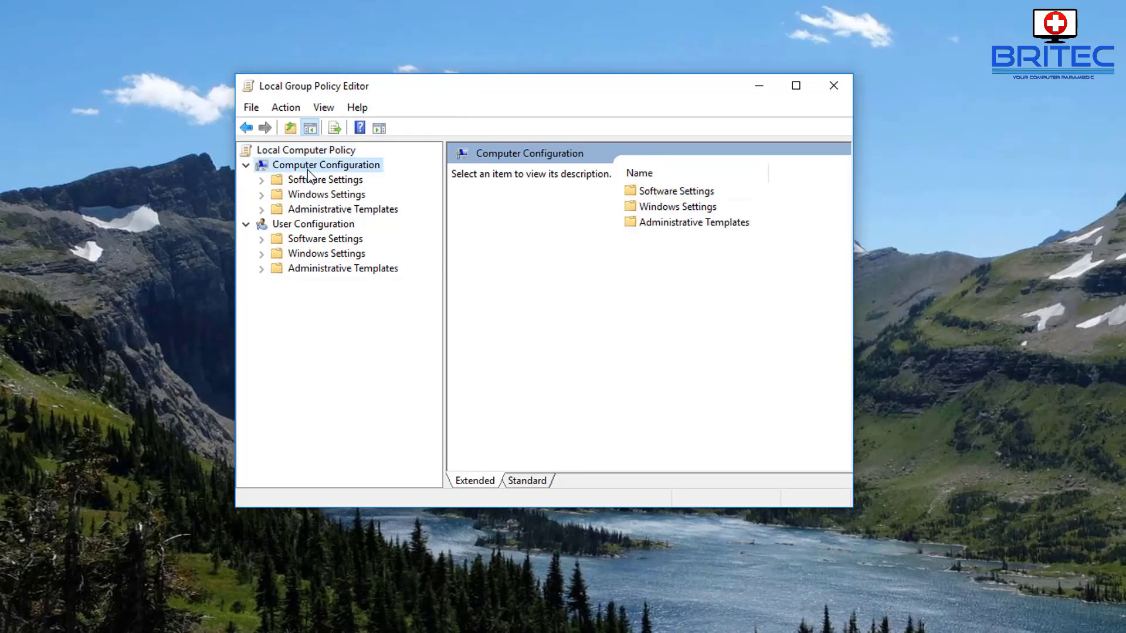
pyautogui.click(324, 211)
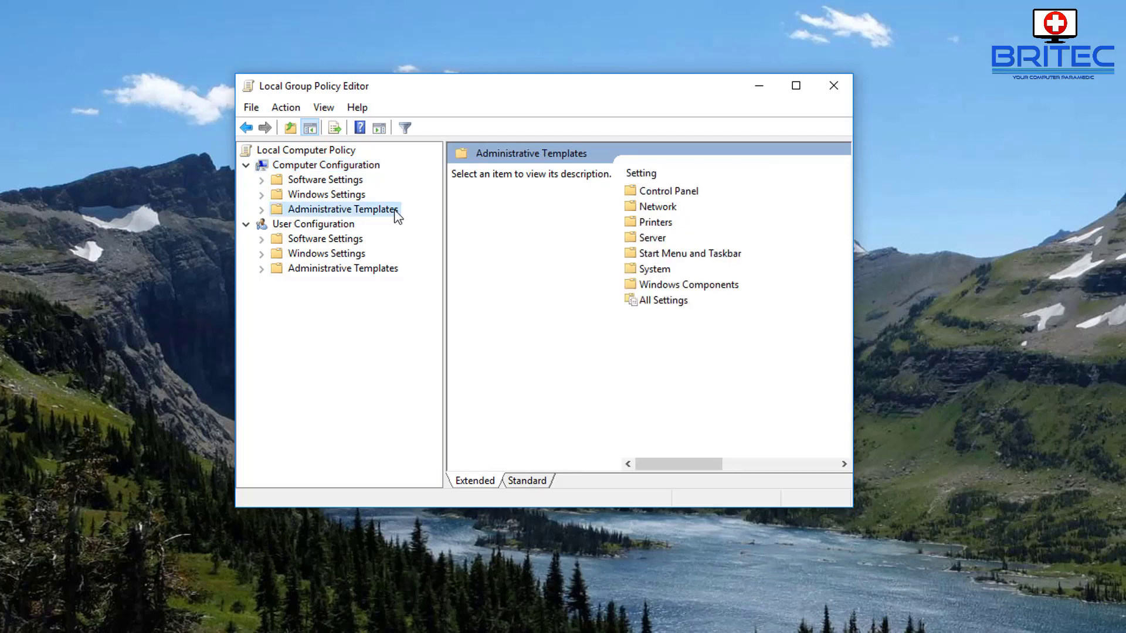
pyautogui.click(261, 210)
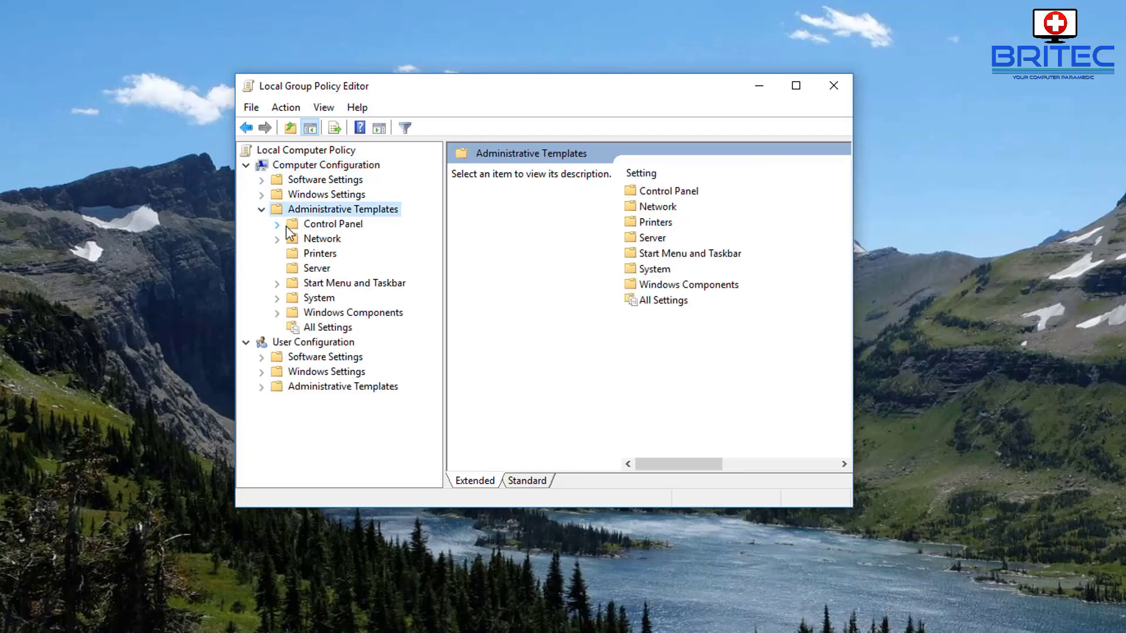
pyautogui.click(322, 239)
pyautogui.click(276, 240)
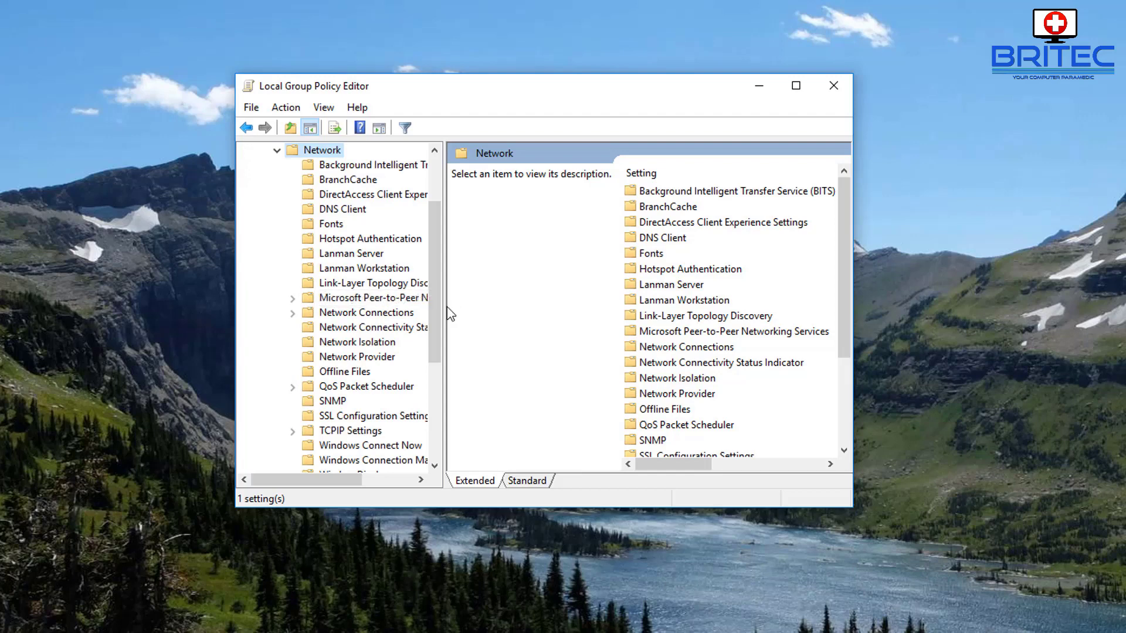
pyautogui.moveTo(445, 314); pyautogui.dragTo(576, 329)
pyautogui.moveTo(851, 510); pyautogui.dragTo(1123, 630)
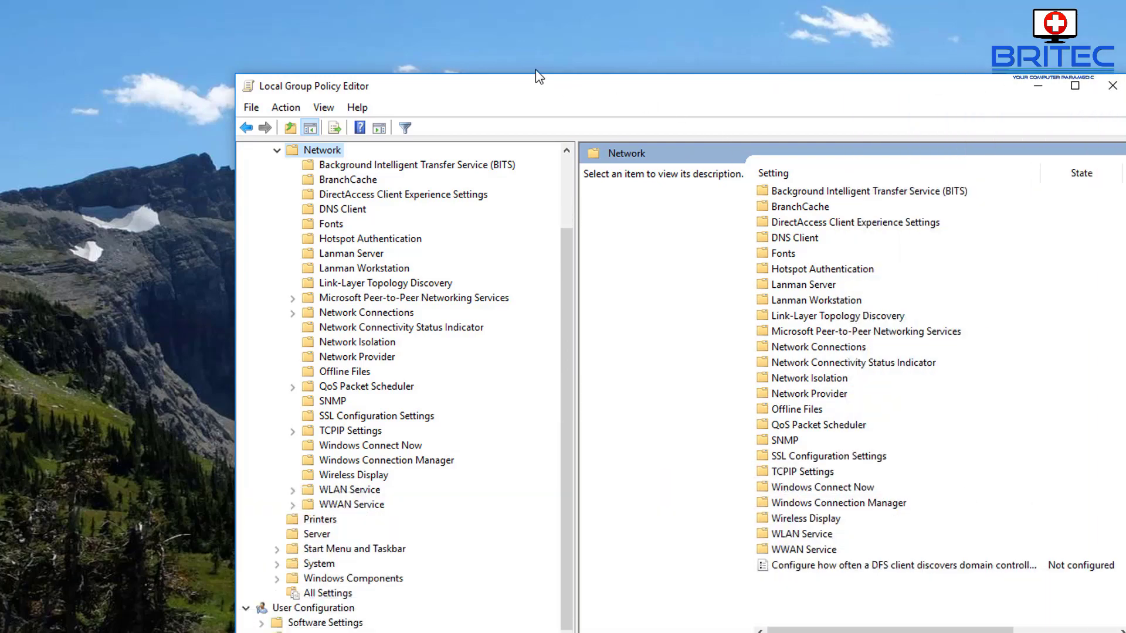
pyautogui.moveTo(657, 82); pyautogui.dragTo(505, 24)
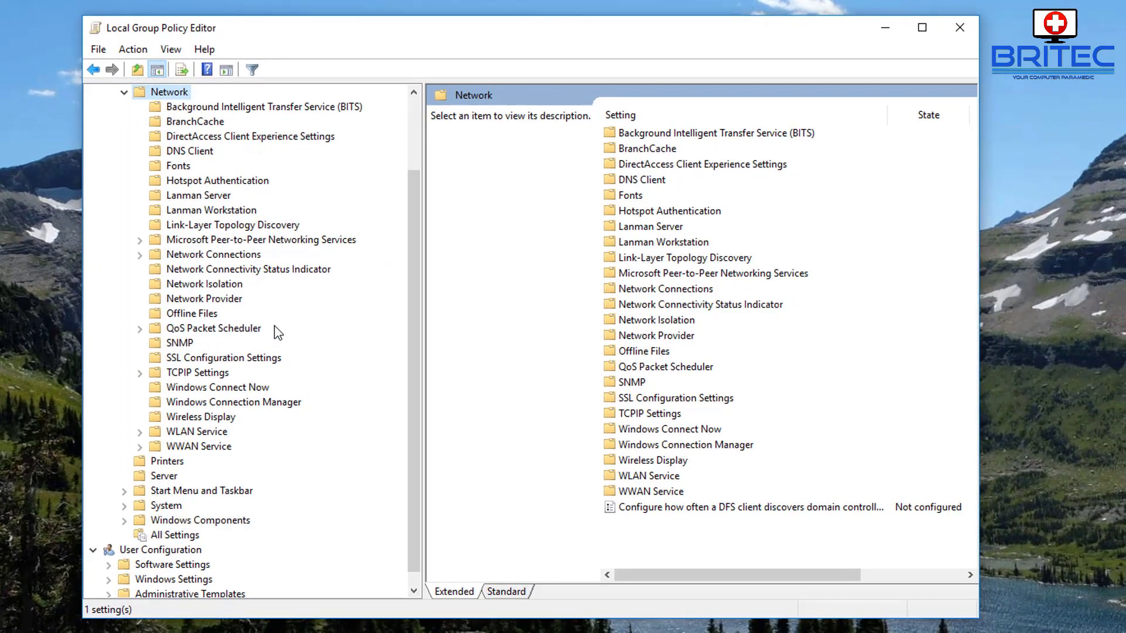
pyautogui.click(211, 212)
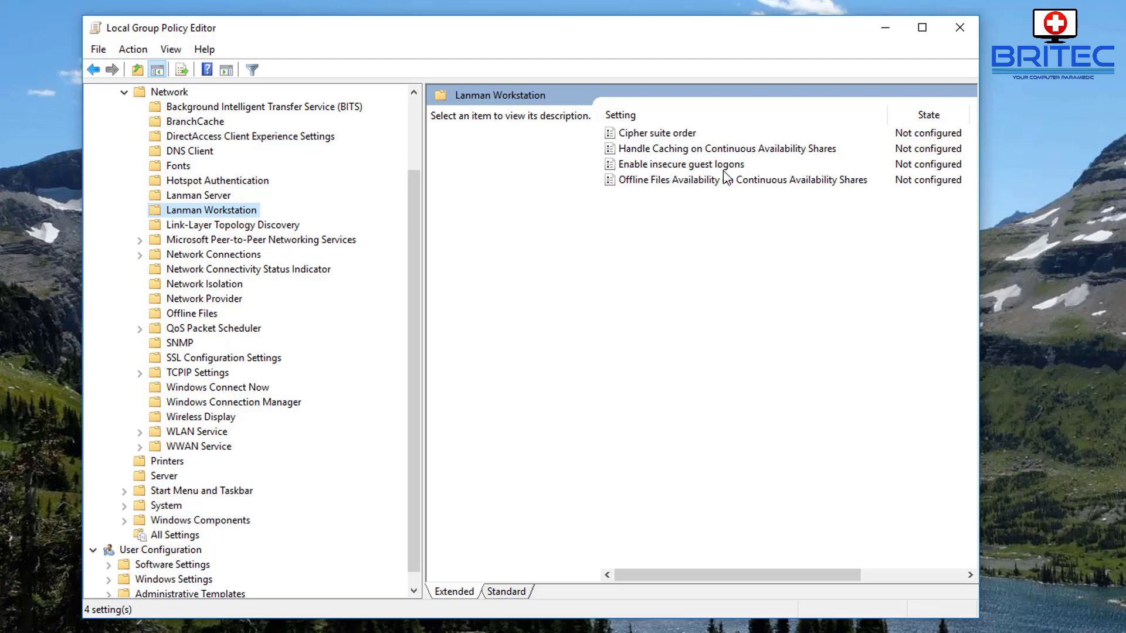
# Set the Enable insecure guest logons policy to Enabled and apply it.
pyautogui.click(740, 167)
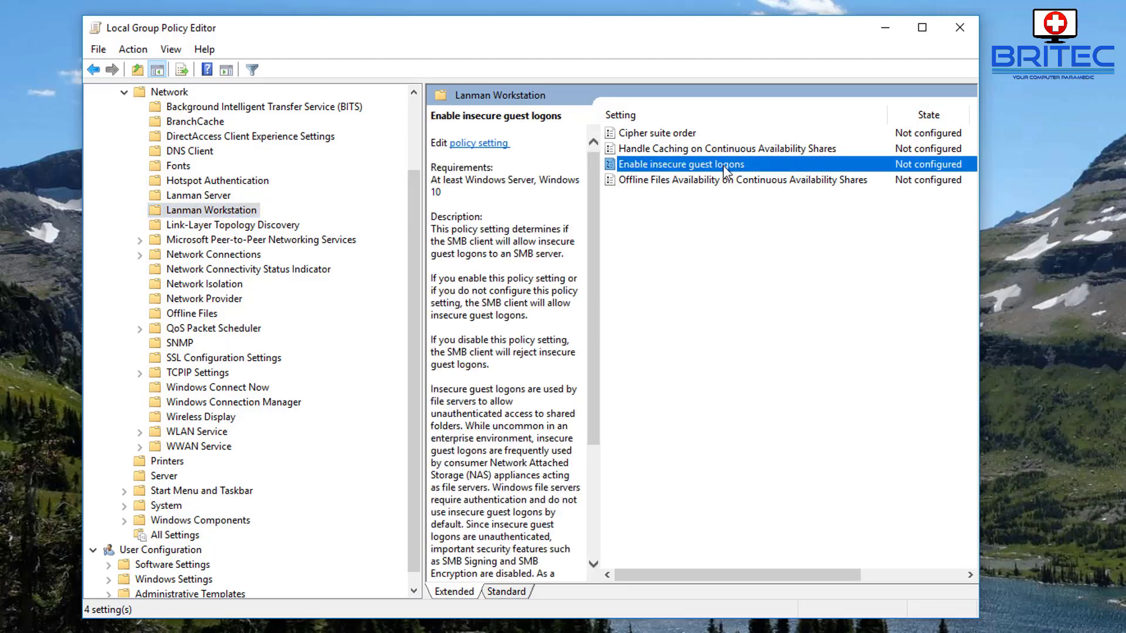
pyautogui.doubleClick(723, 165)
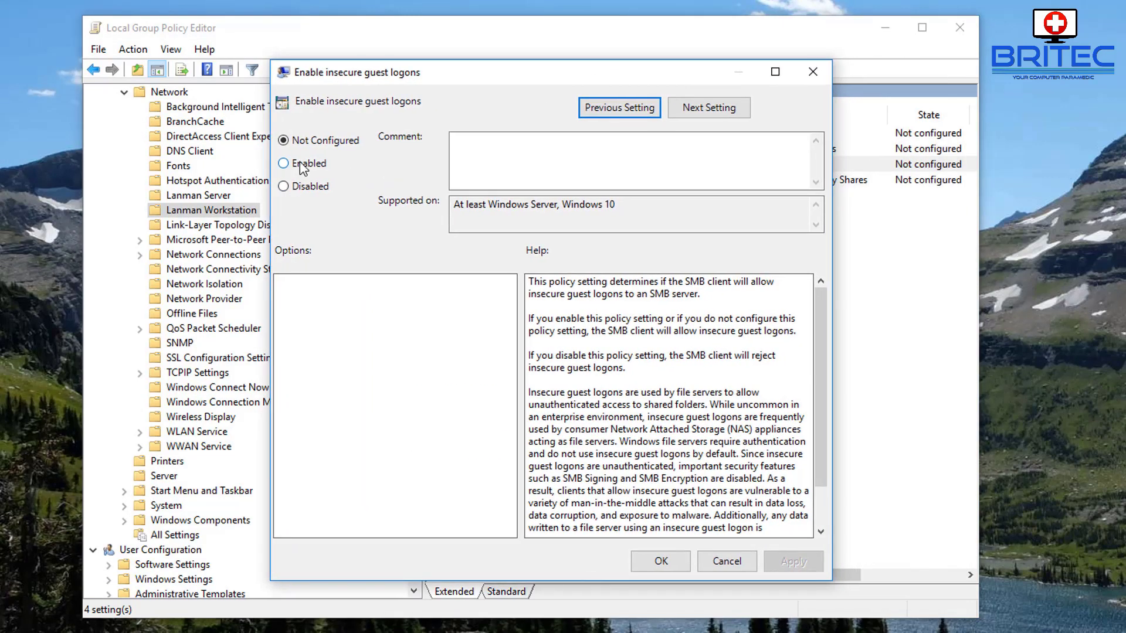
pyautogui.click(302, 167)
pyautogui.click(796, 566)
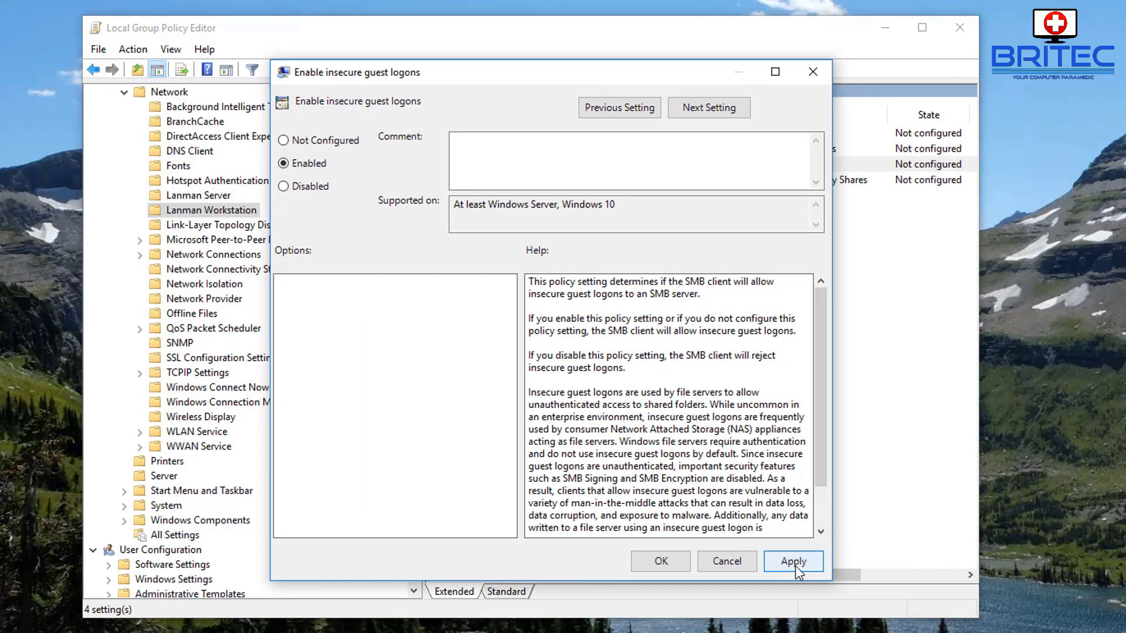
pyautogui.click(796, 564)
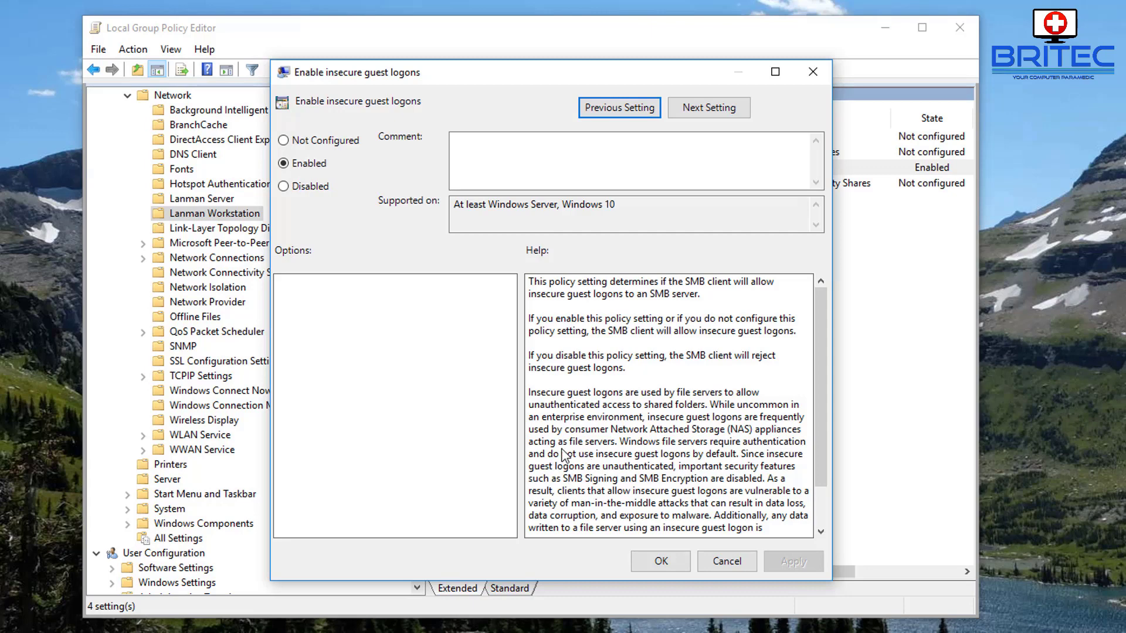
pyautogui.click(661, 562)
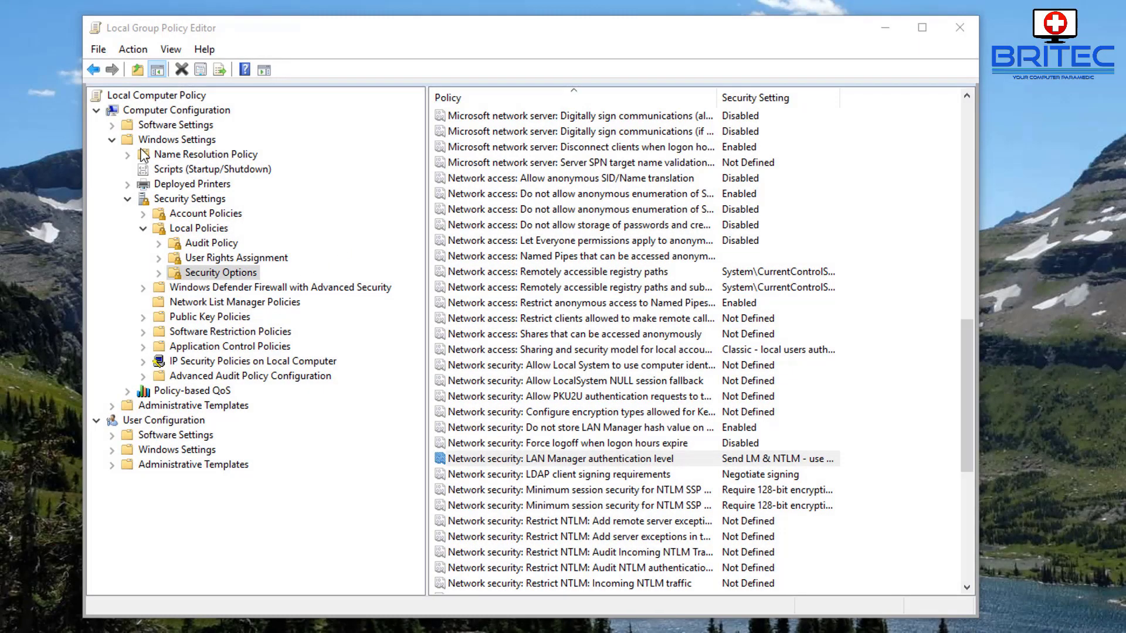
# Go to Windows Settings > Local Policies > Security Options and open Network security: LAN Manager authentication level.
pyautogui.click(175, 141)
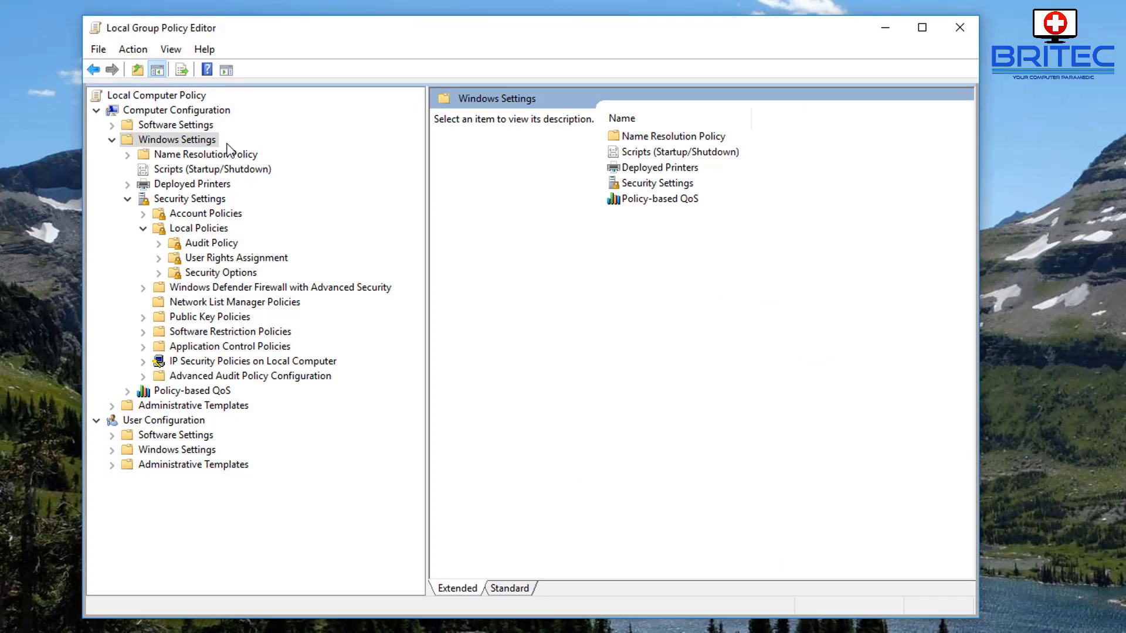
pyautogui.click(182, 230)
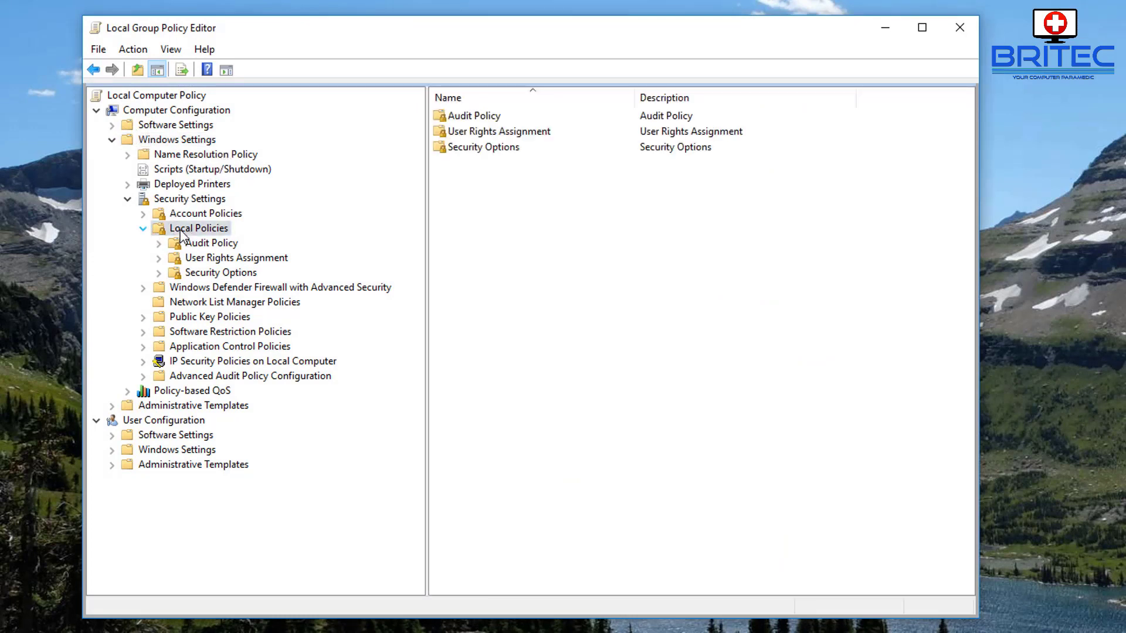
pyautogui.click(205, 275)
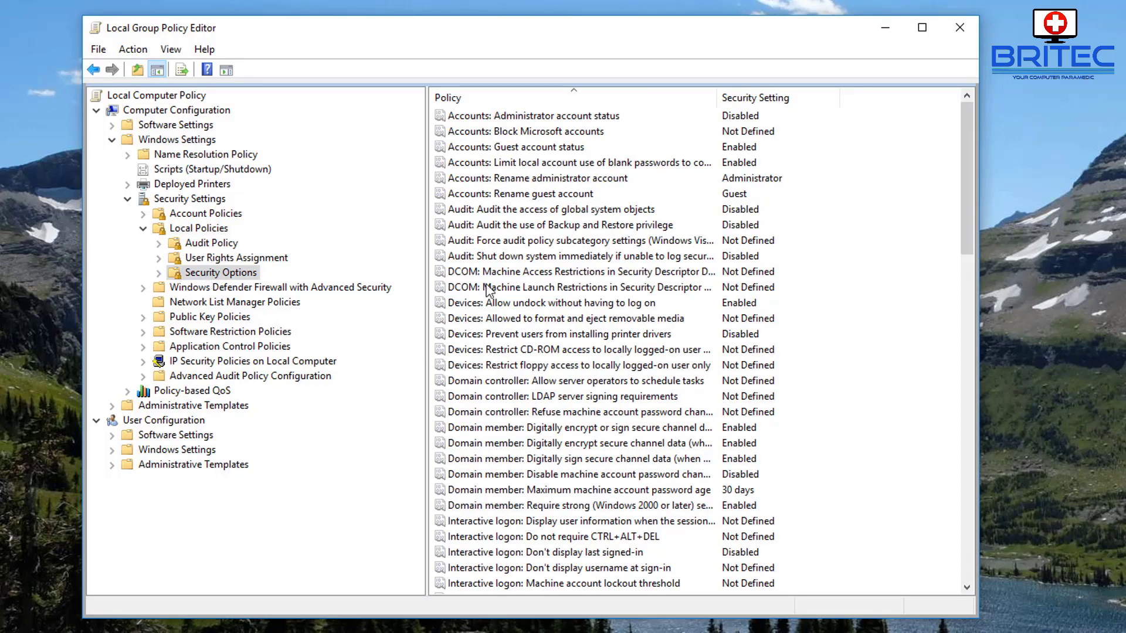
pyautogui.scroll(-4, 554, 533)
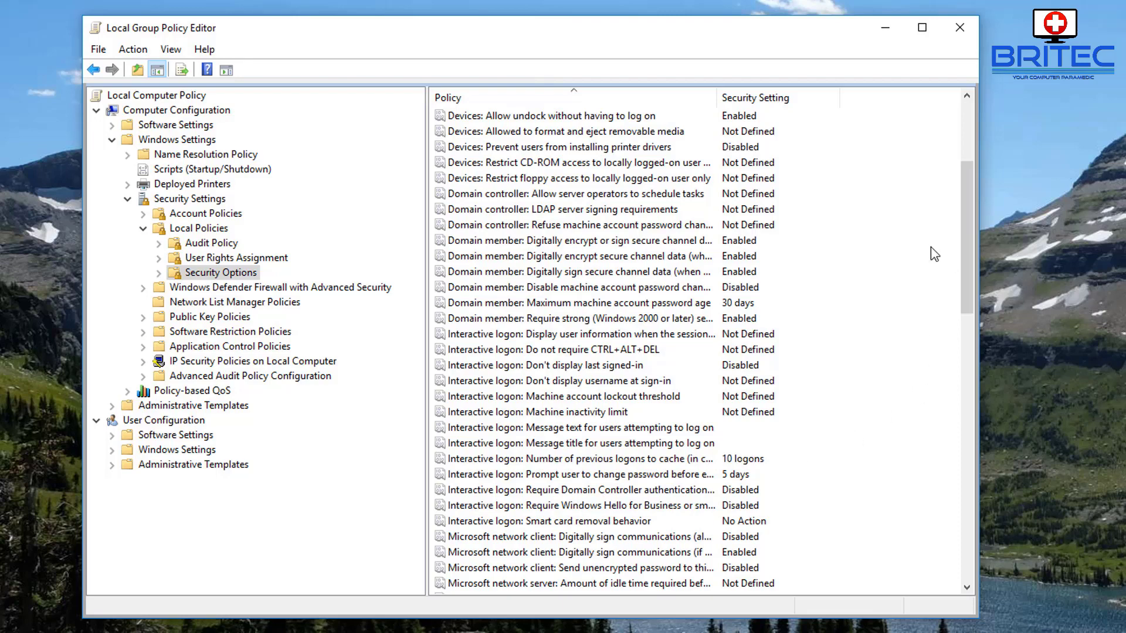
pyautogui.moveTo(968, 215); pyautogui.dragTo(966, 417)
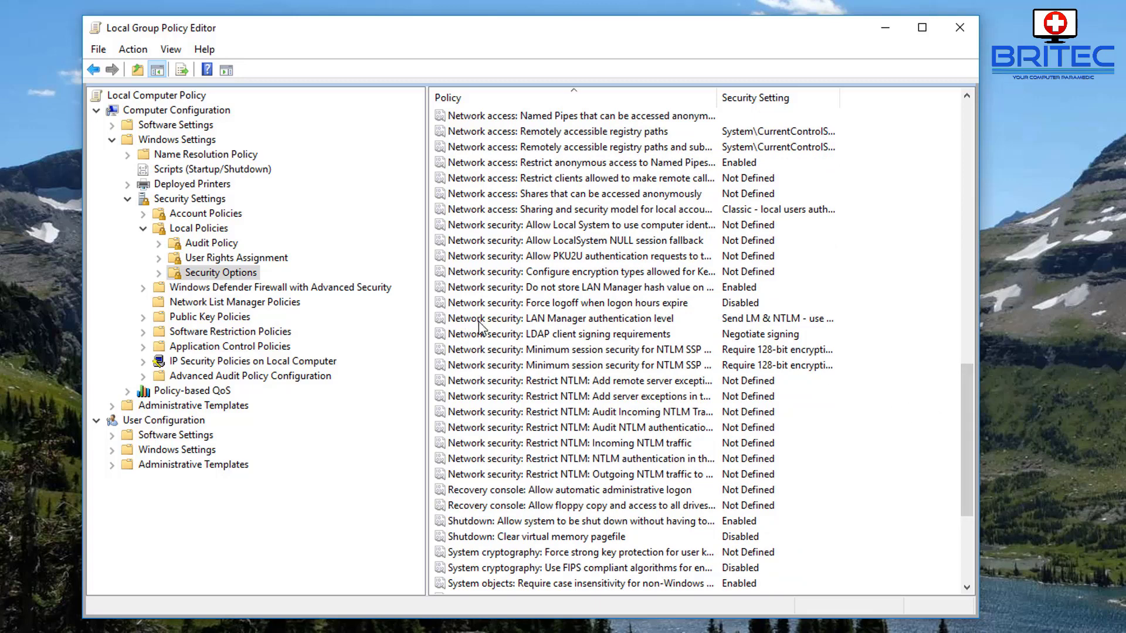
pyautogui.doubleClick(620, 321)
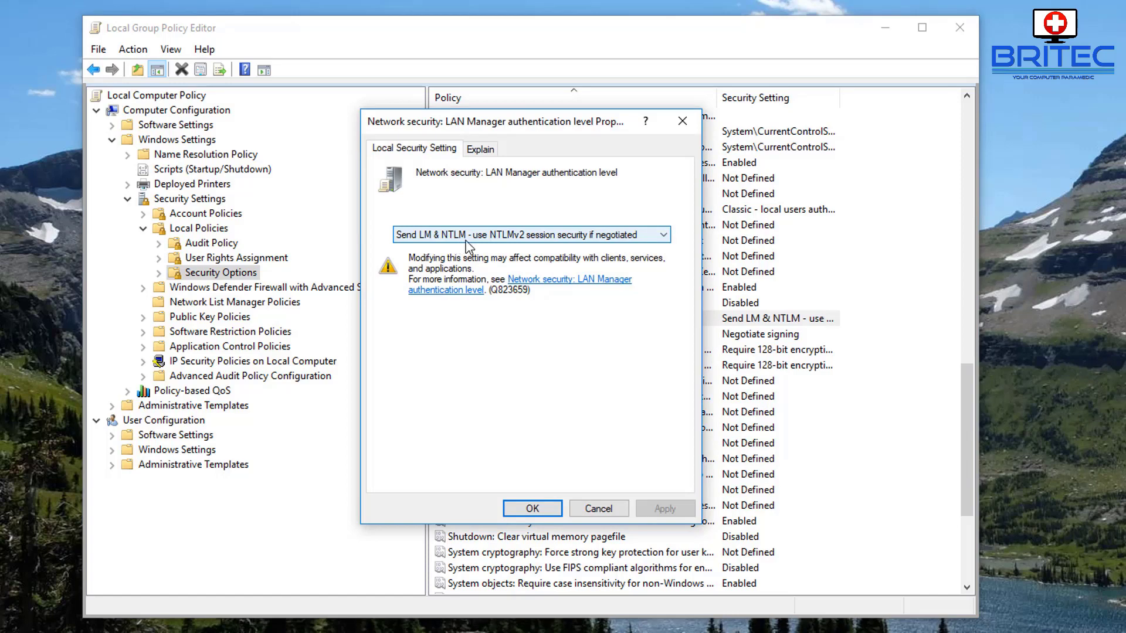
# Keep LAN Manager authentication at Send LM & NTLM – use NTLMv2 session security if negotiated, then cancel.
pyautogui.click(664, 235)
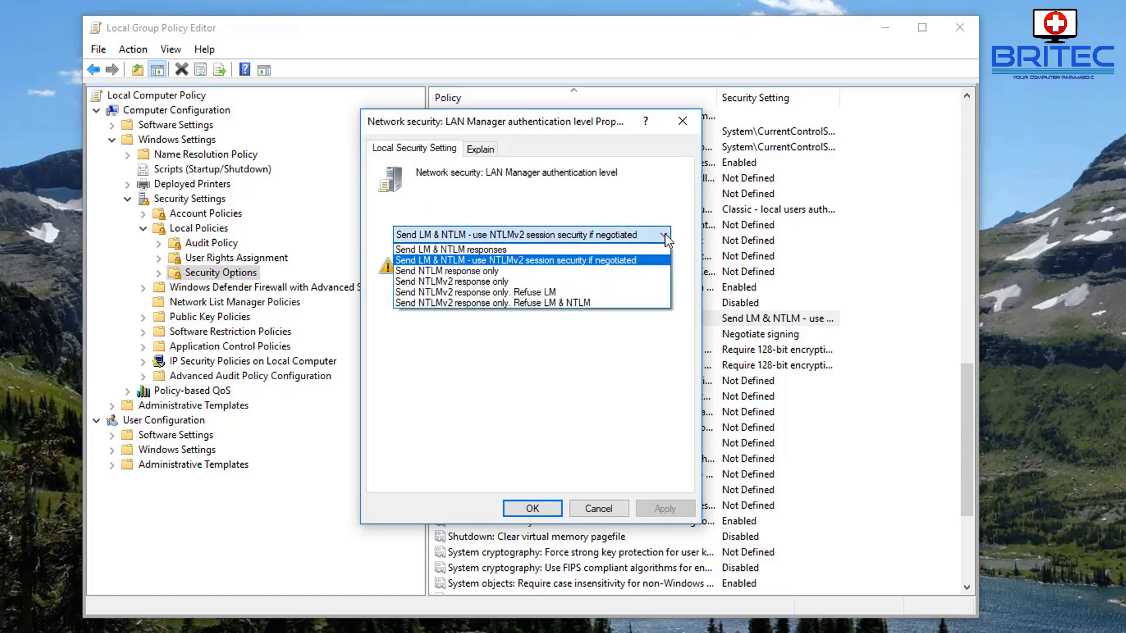
pyautogui.click(596, 258)
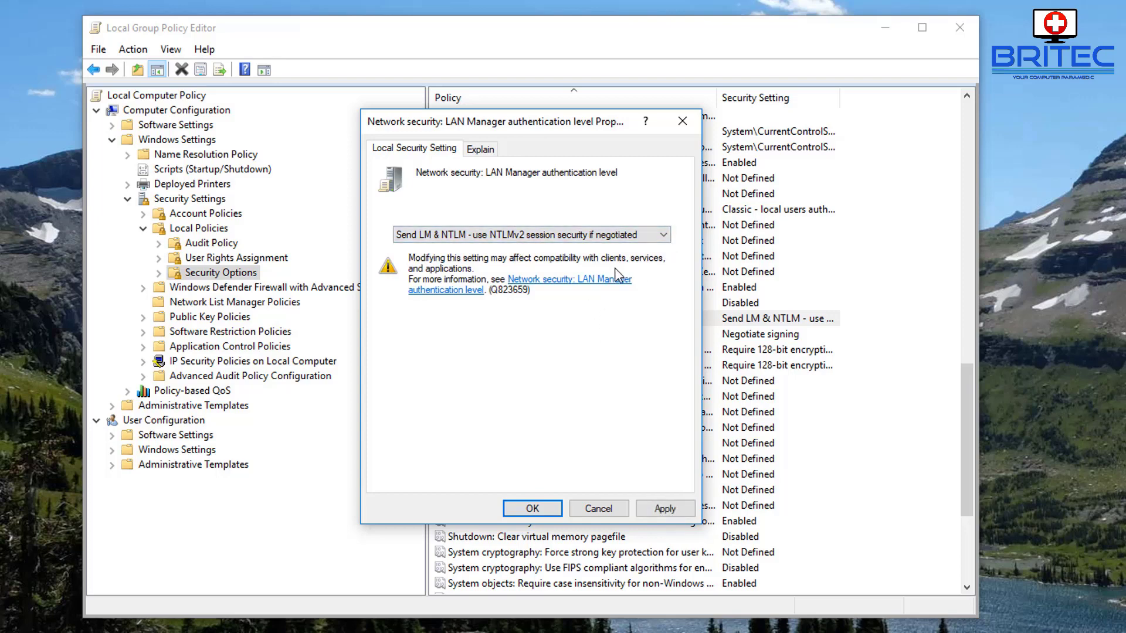
pyautogui.click(611, 511)
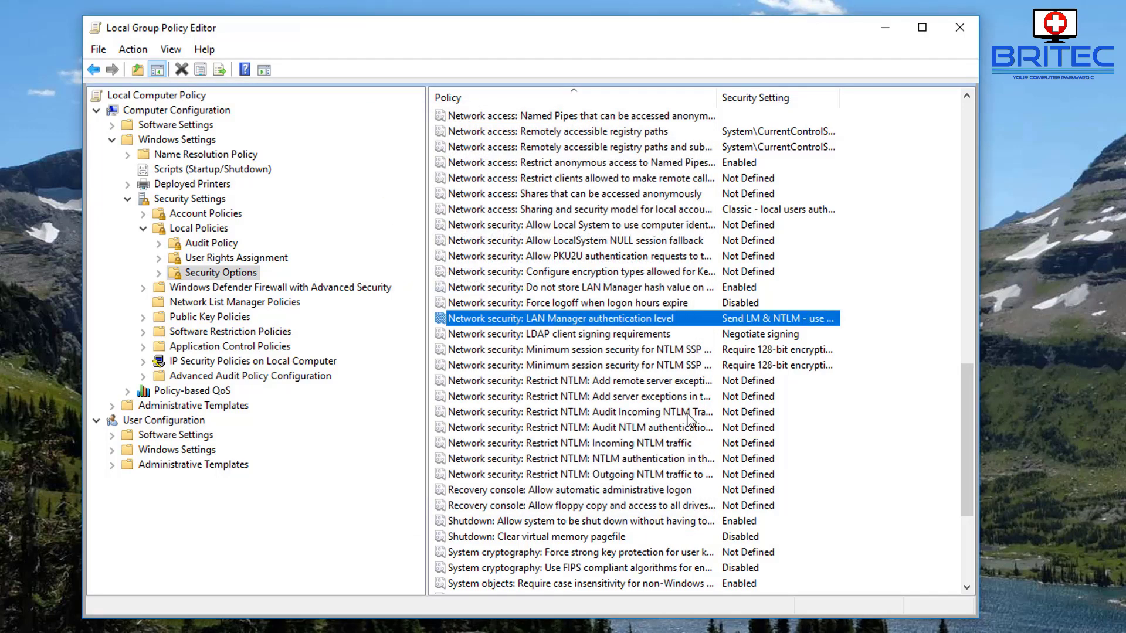
# Close the Group Policy Editor, open Programs and Features from Control Panel, then minimise it.
pyautogui.click(958, 29)
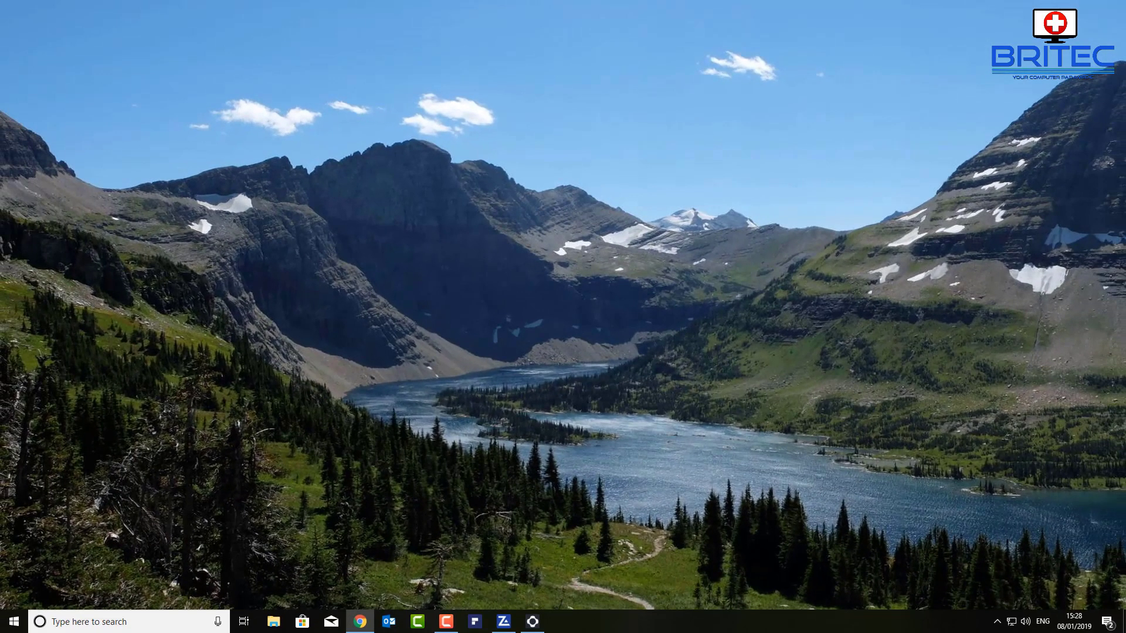
pyautogui.click(446, 620)
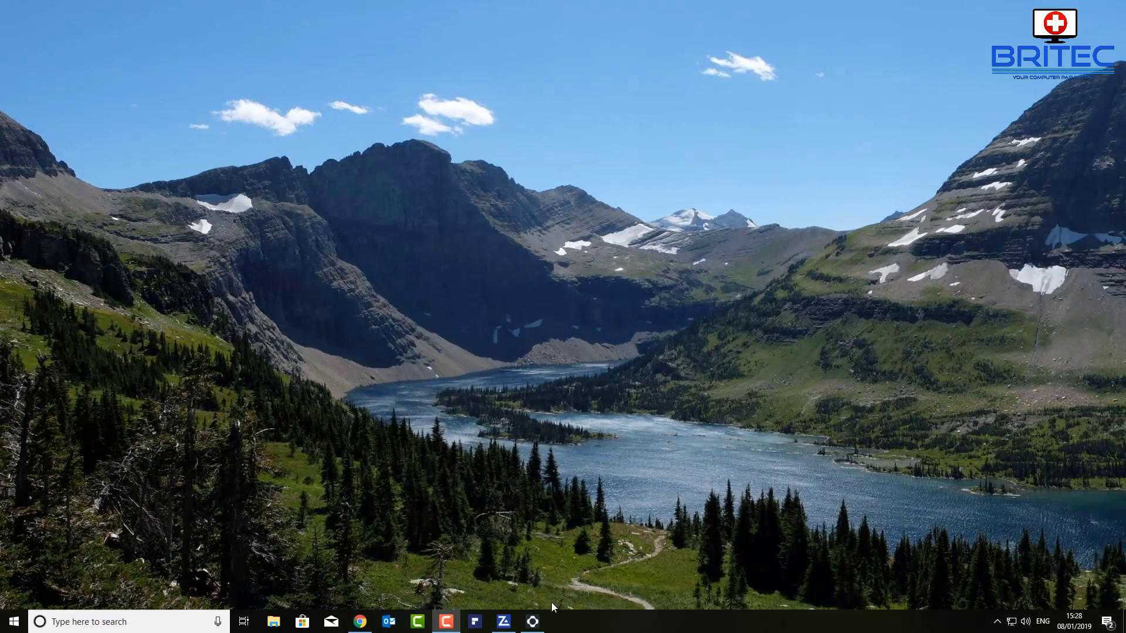
pyautogui.click(103, 623)
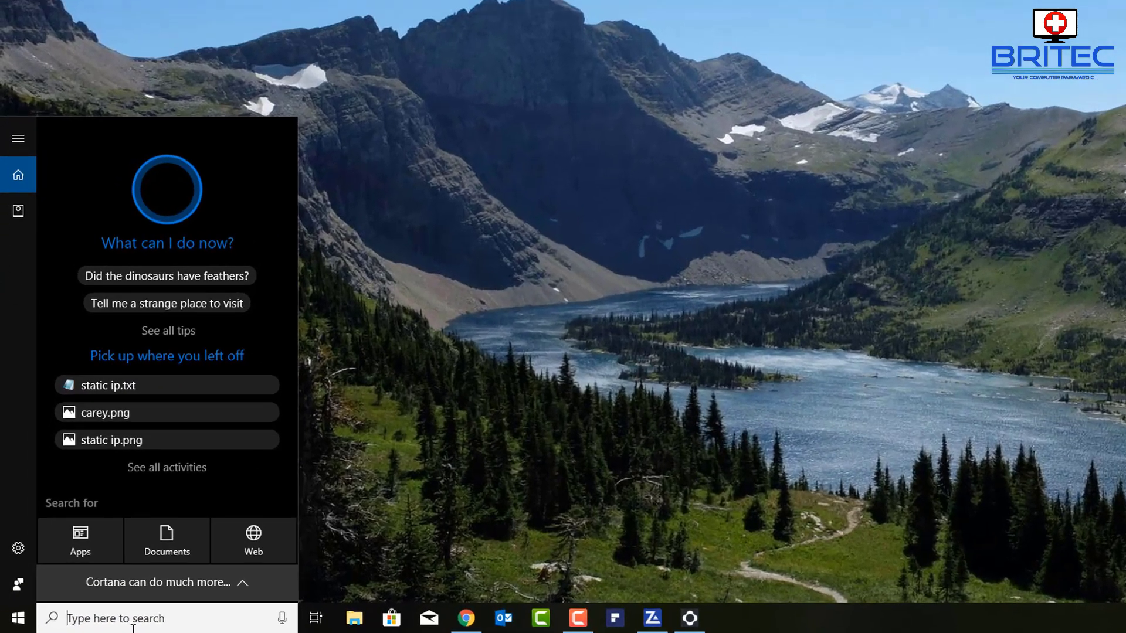
pyautogui.write('cont')
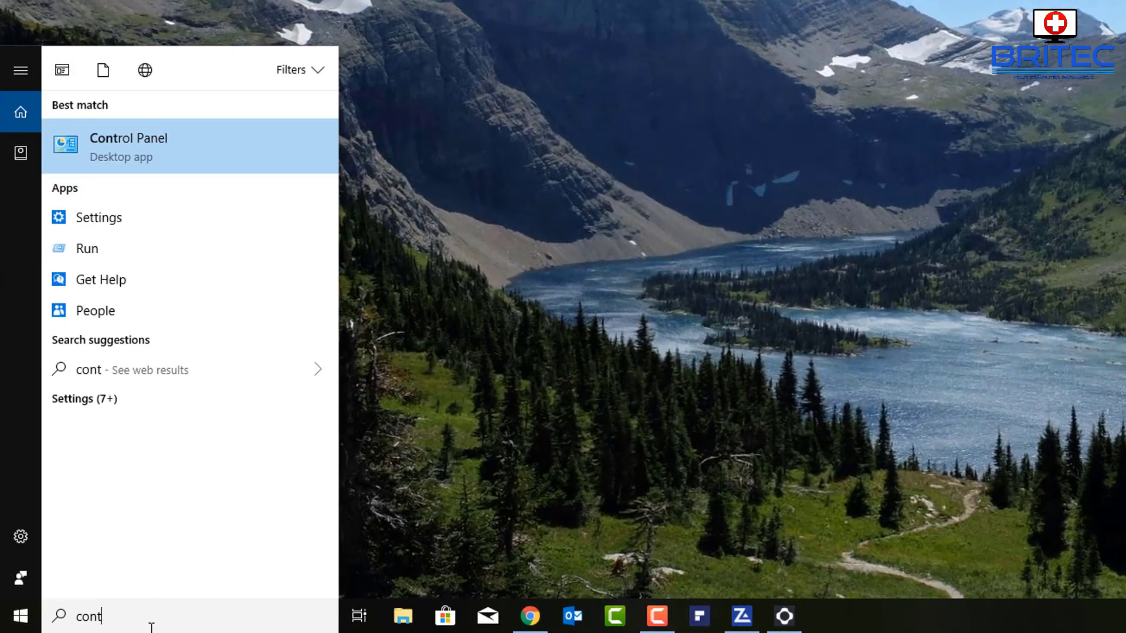
pyautogui.write('rol panel')
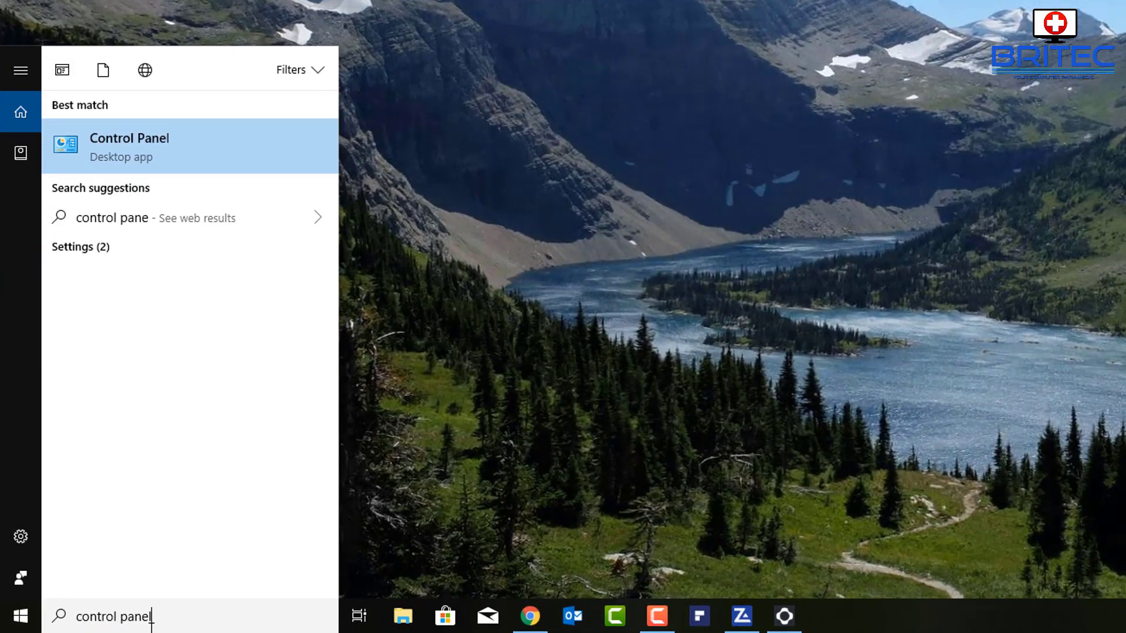
pyautogui.click(157, 140)
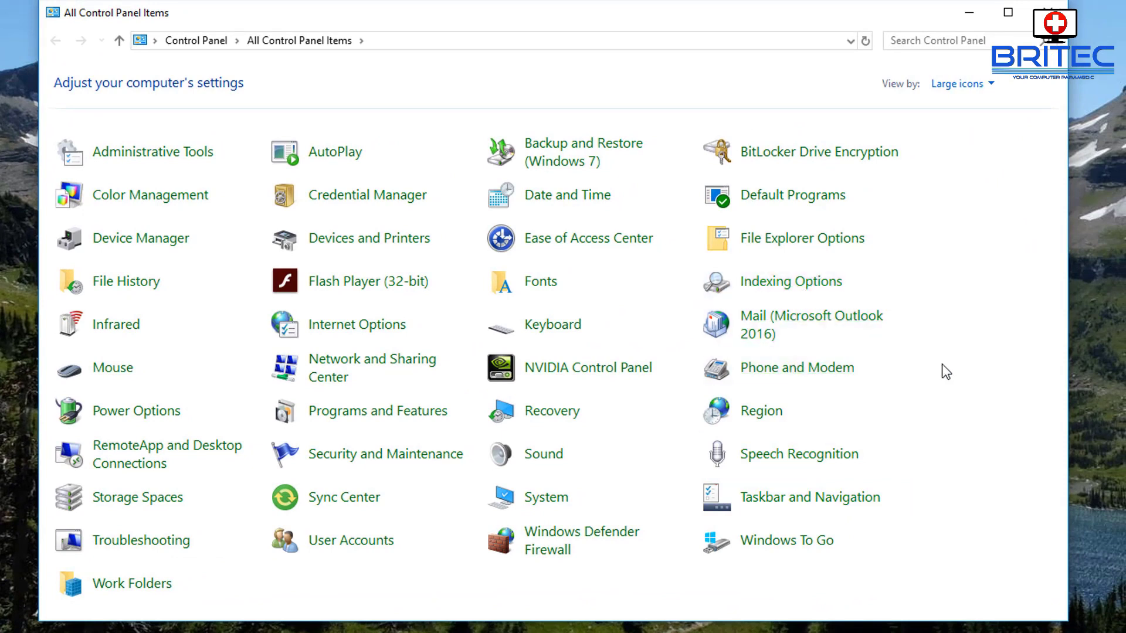
pyautogui.click(382, 412)
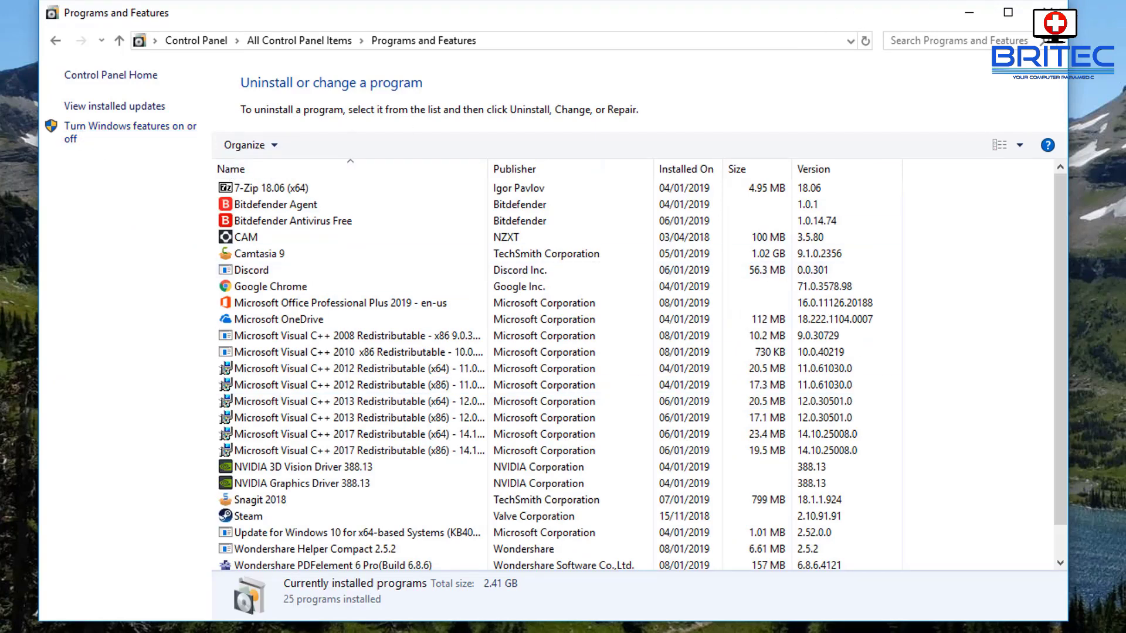
pyautogui.click(970, 12)
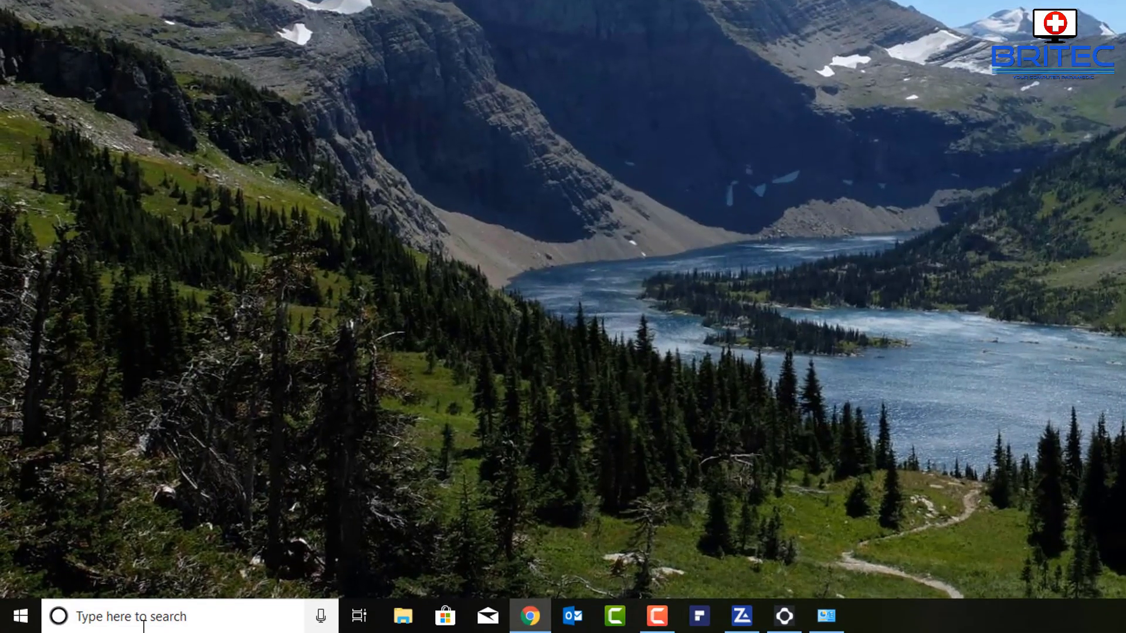
# In Turn Windows features on or off, tick SMB 1.0/CIFS Client and Server components and confirm.
pyautogui.click(141, 620)
pyautogui.write('turn ')
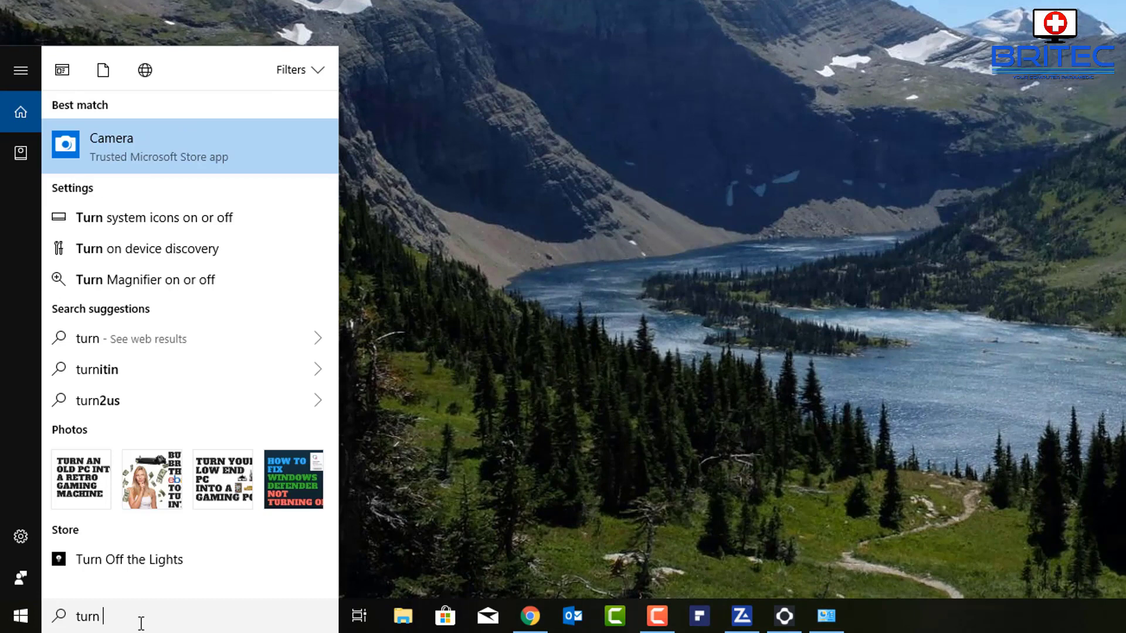
pyautogui.write('windows')
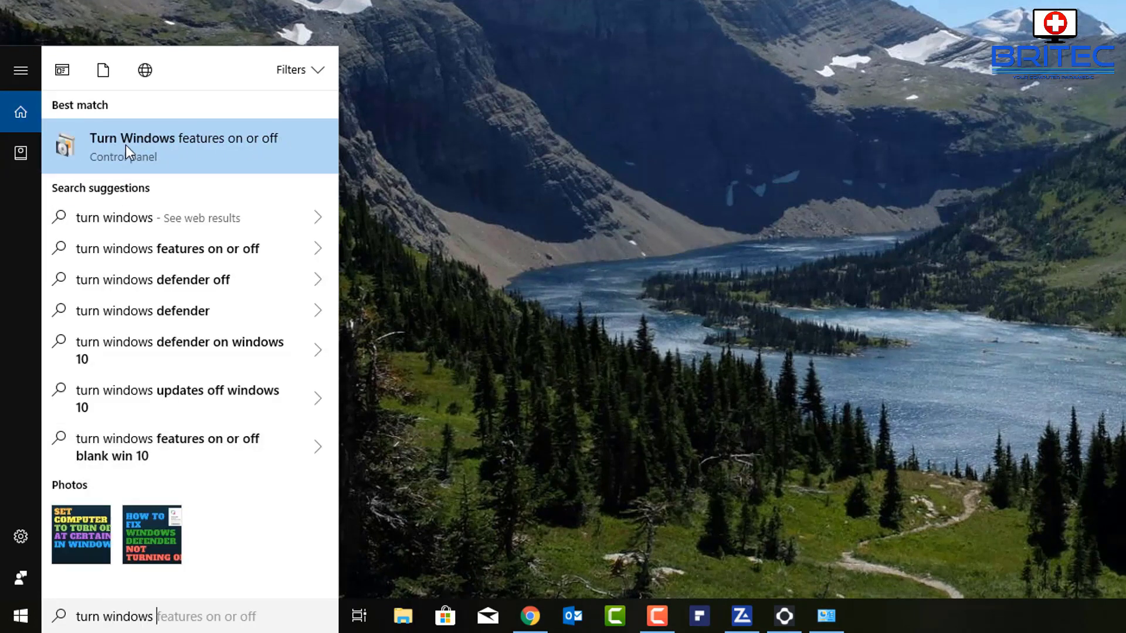
pyautogui.click(219, 145)
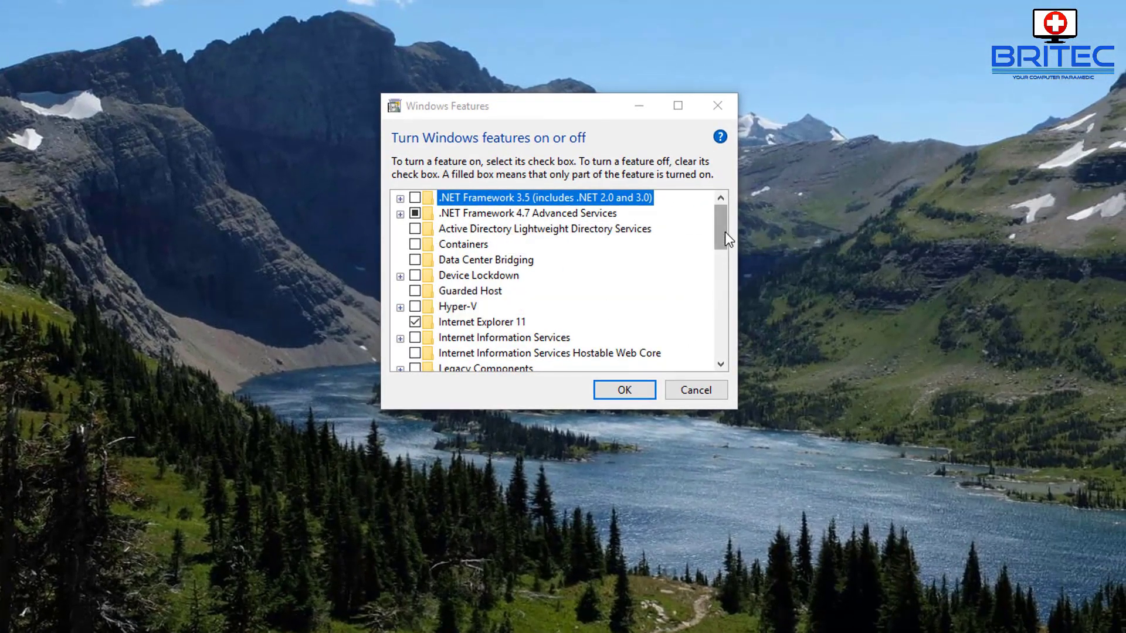
pyautogui.moveTo(717, 221); pyautogui.dragTo(713, 308)
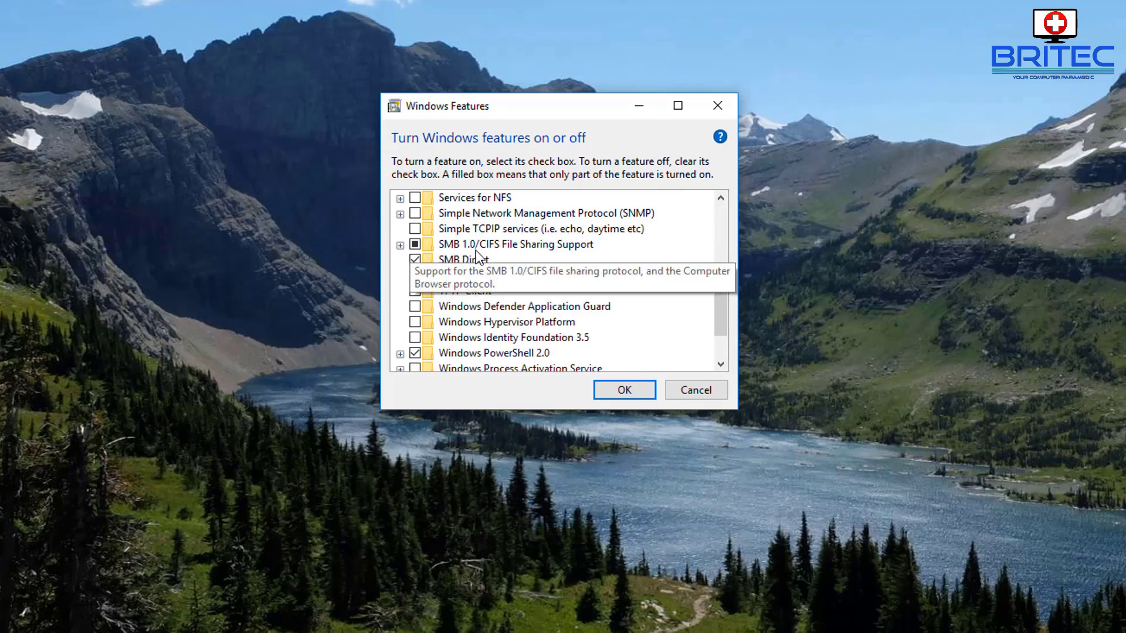
pyautogui.click(399, 245)
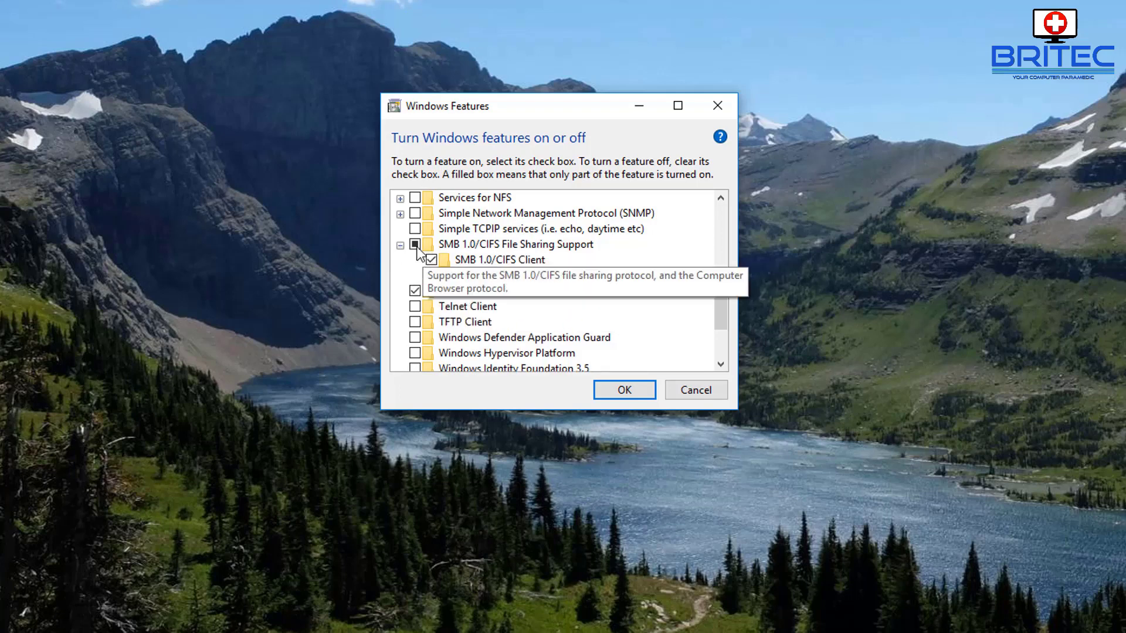
pyautogui.click(416, 246)
pyautogui.click(415, 245)
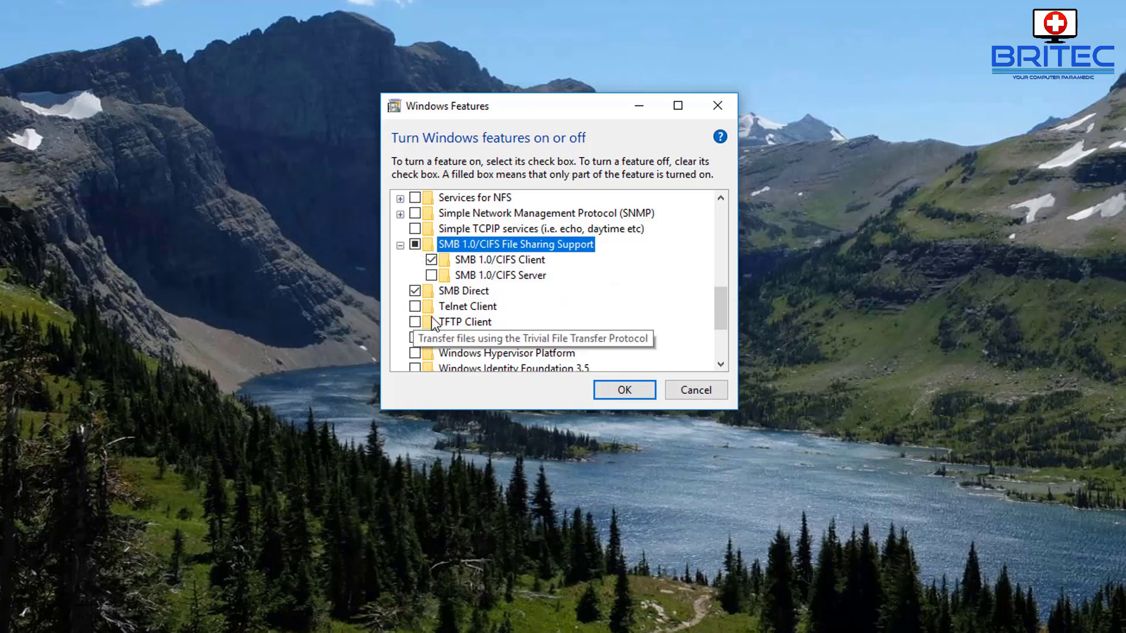
pyautogui.click(431, 275)
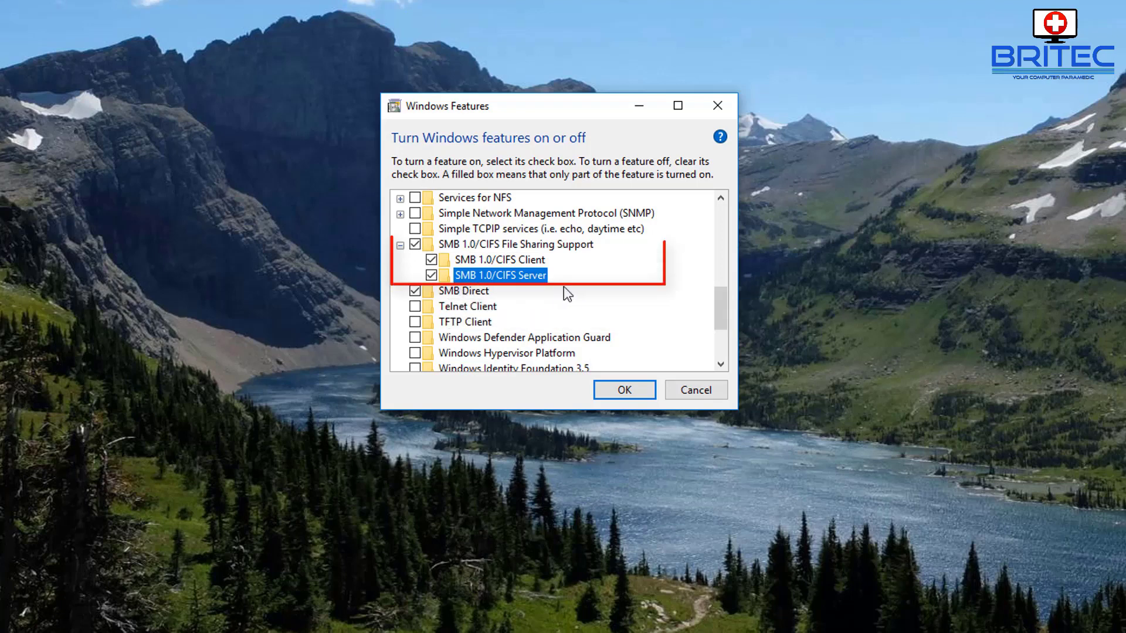
pyautogui.click(615, 393)
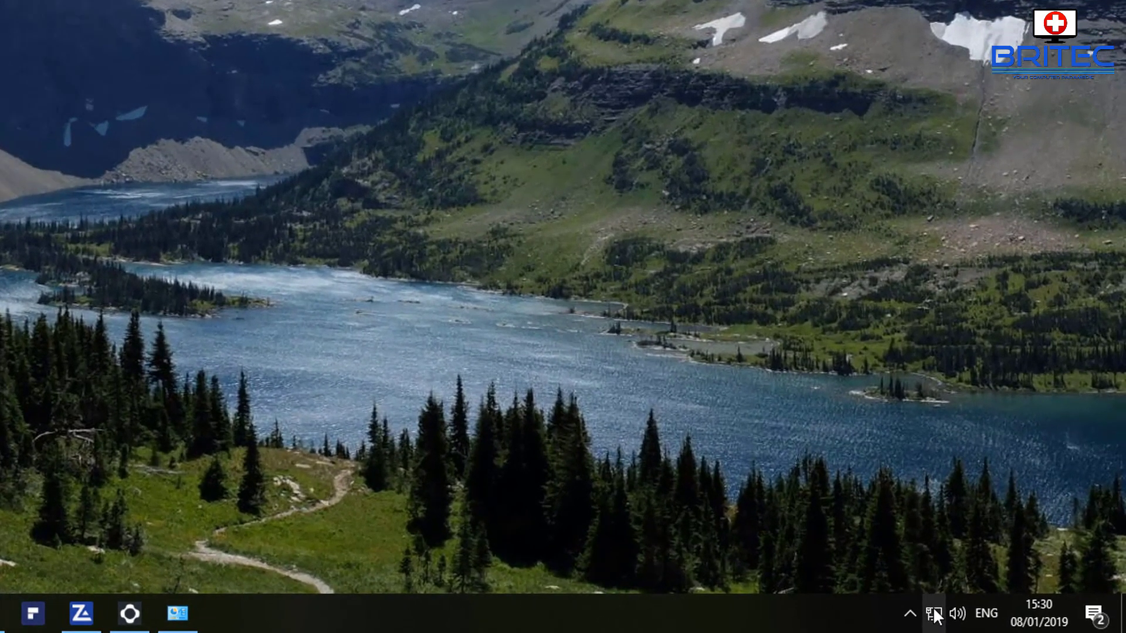
# From the tray network icon, open Sharing options and review the Private, Guest or Public, and All Networks profiles.
pyautogui.rightClick(934, 614)
pyautogui.click(933, 579)
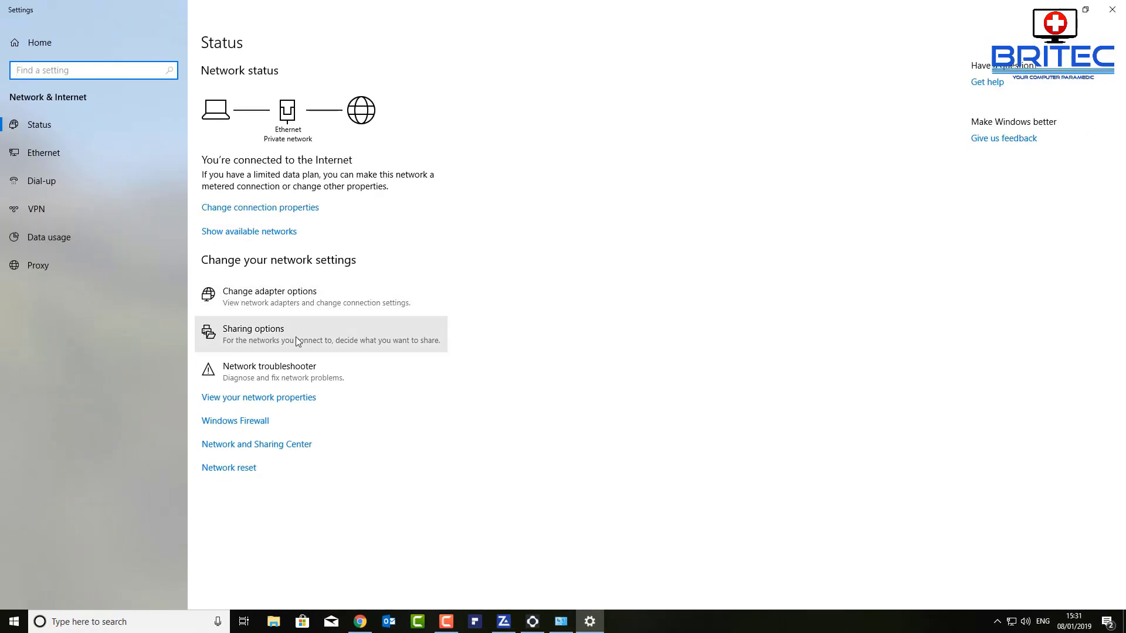
pyautogui.click(230, 333)
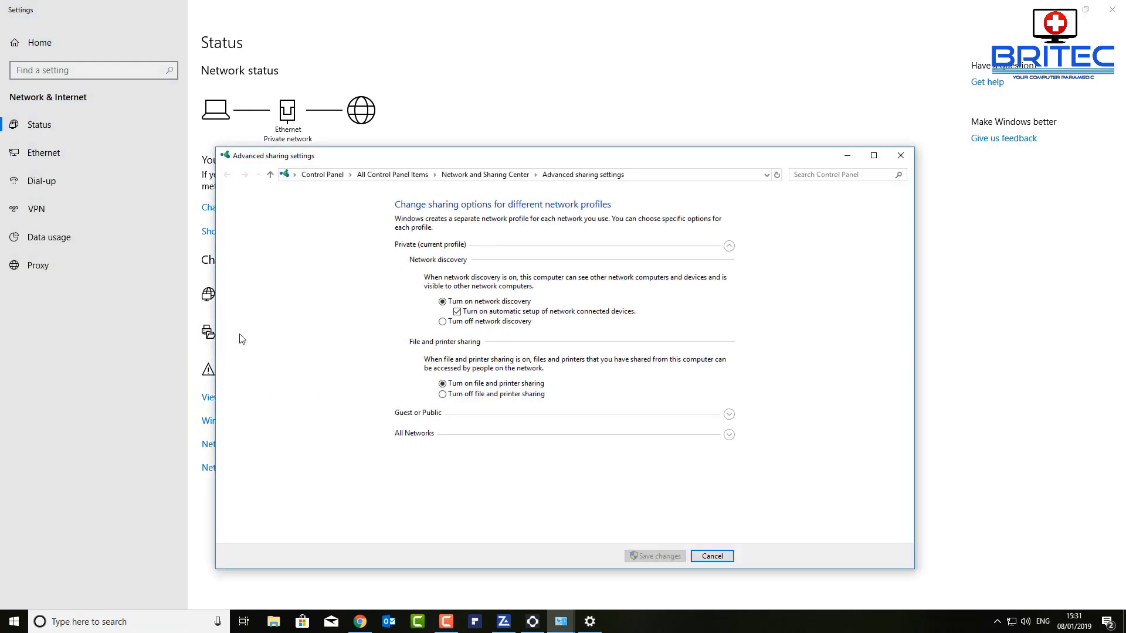
pyautogui.moveTo(482, 160); pyautogui.dragTo(463, 125)
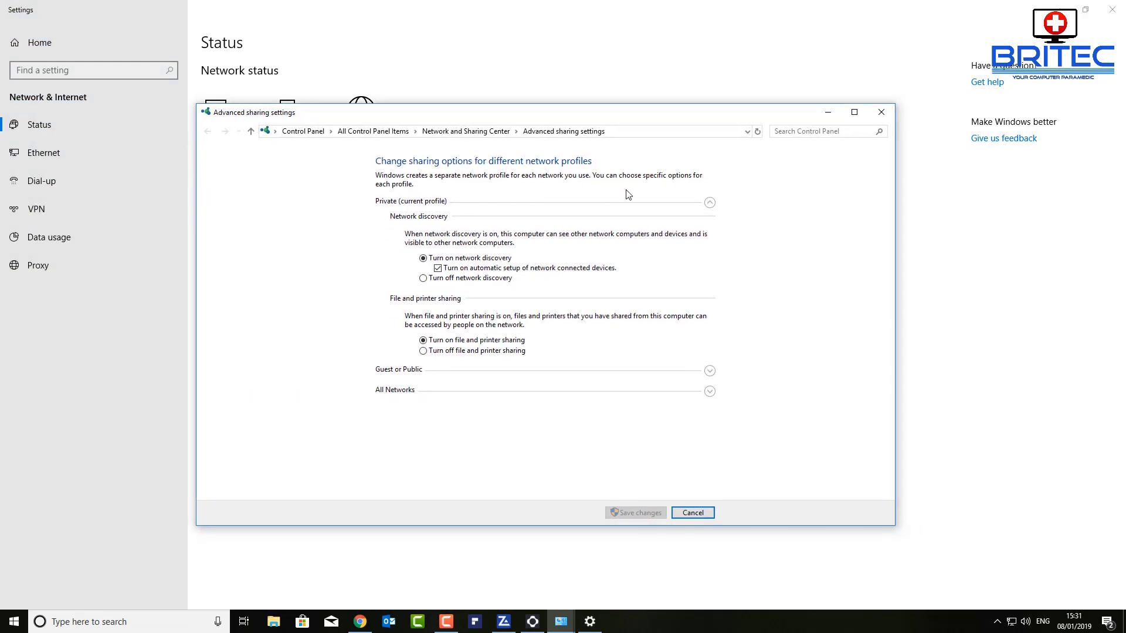
pyautogui.click(709, 203)
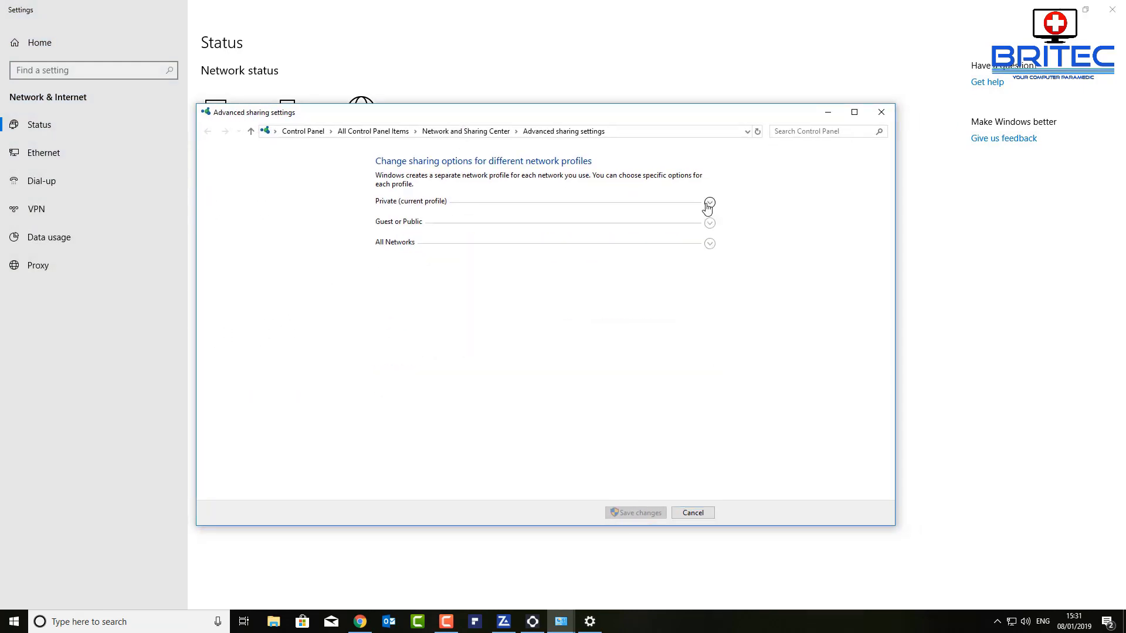
pyautogui.click(709, 204)
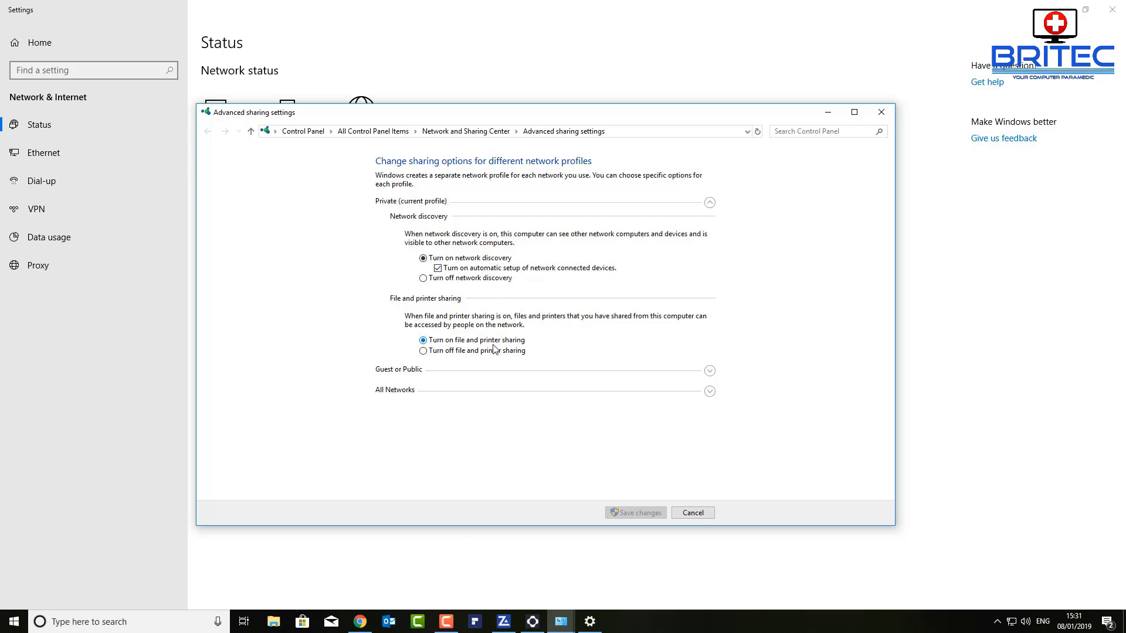
pyautogui.click(709, 371)
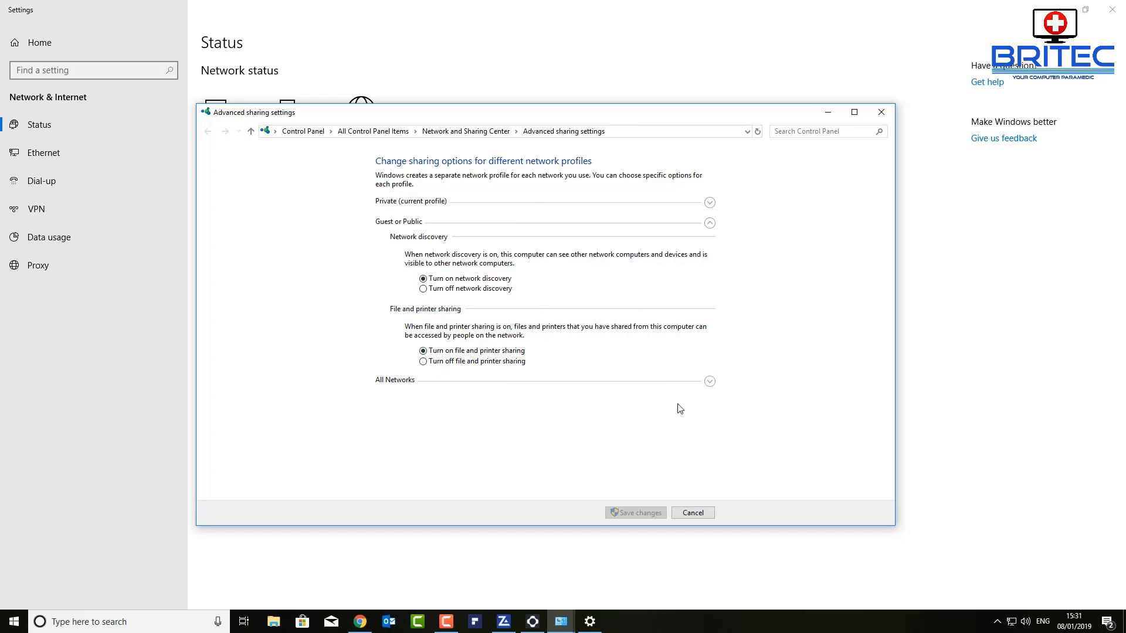
pyautogui.click(709, 382)
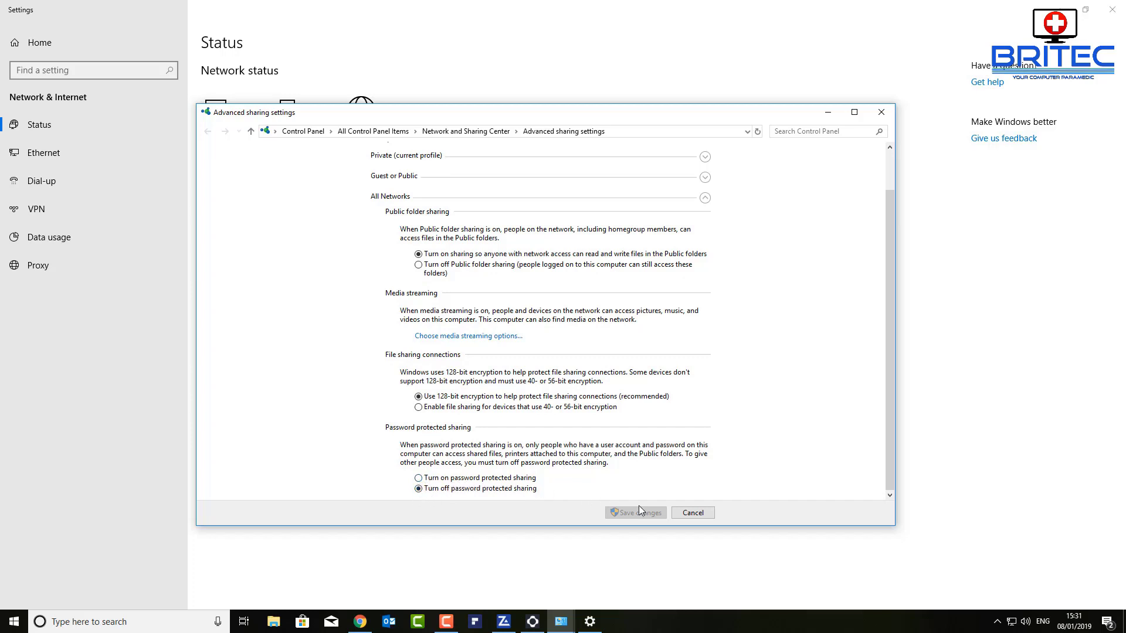
pyautogui.click(881, 113)
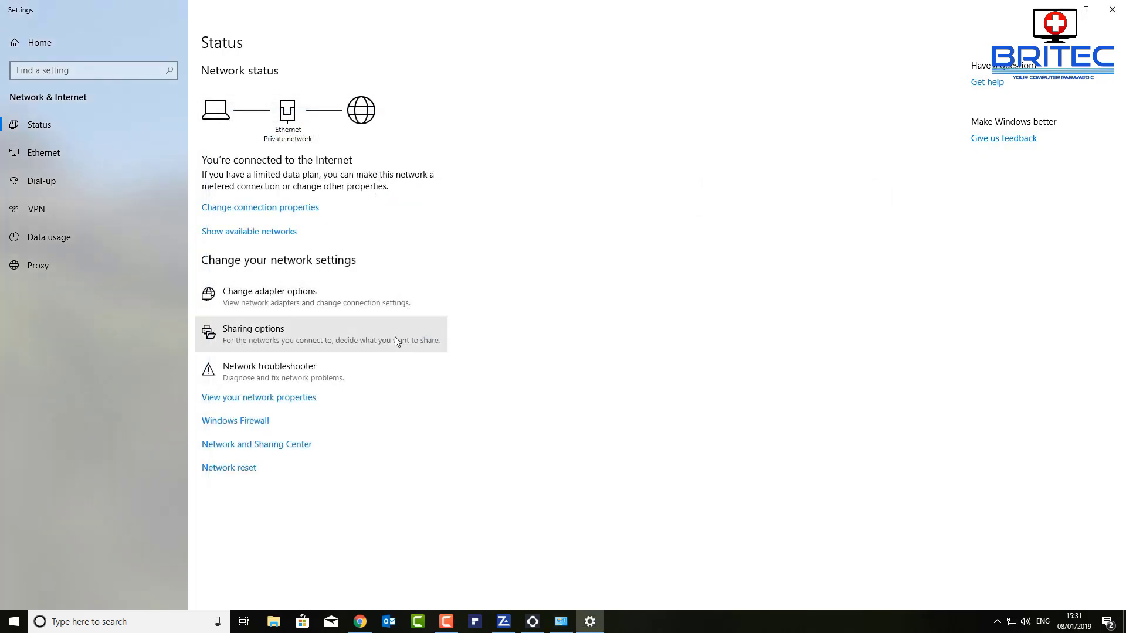
# Close Settings, open This PC, and check the Videos folder's Sharing tab shows it as Shared.
pyautogui.click(1113, 12)
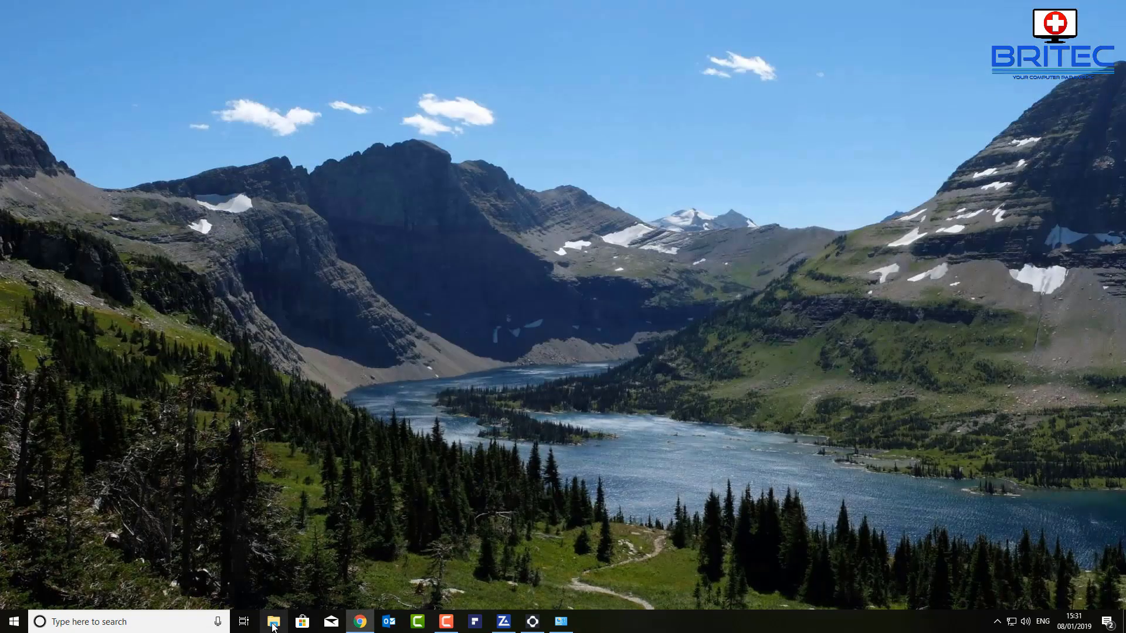
pyautogui.click(274, 621)
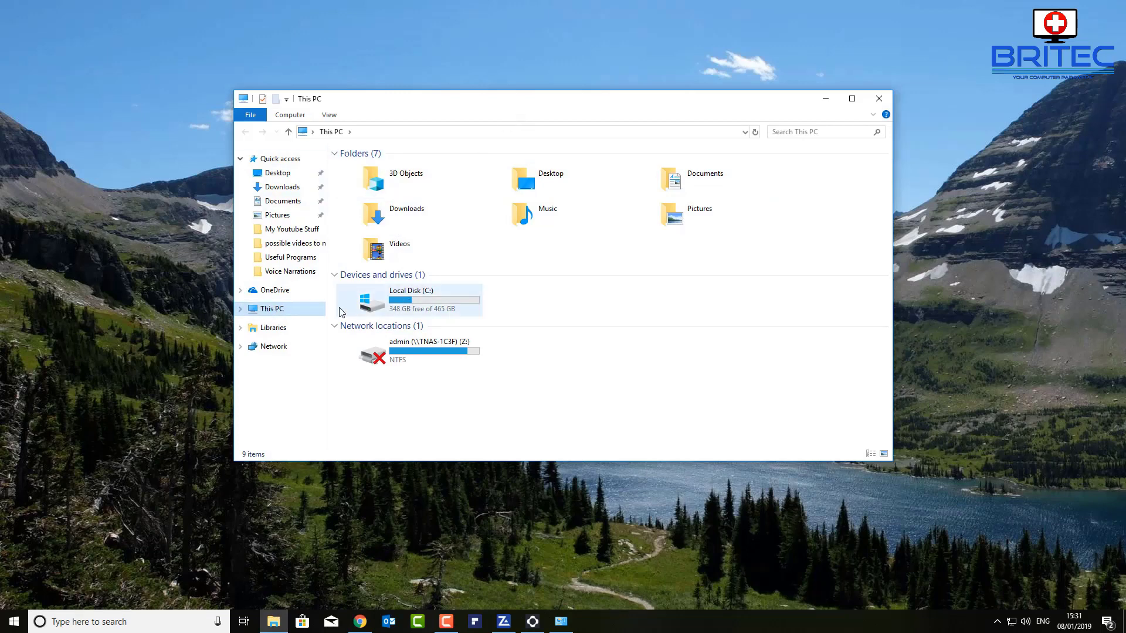
pyautogui.click(392, 249)
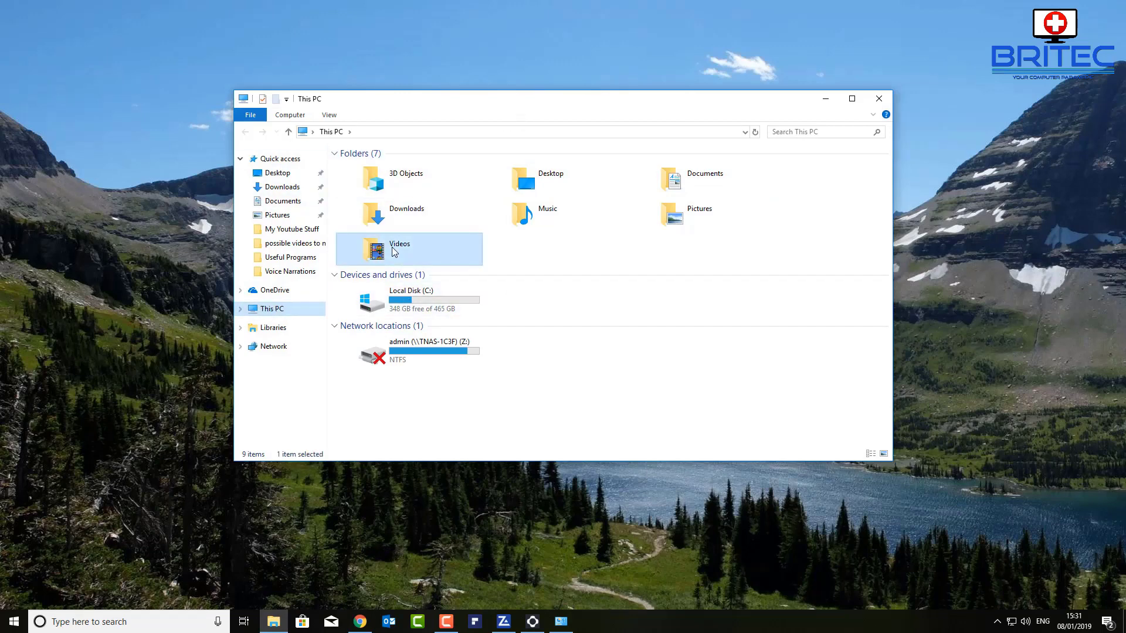
pyautogui.rightClick(392, 249)
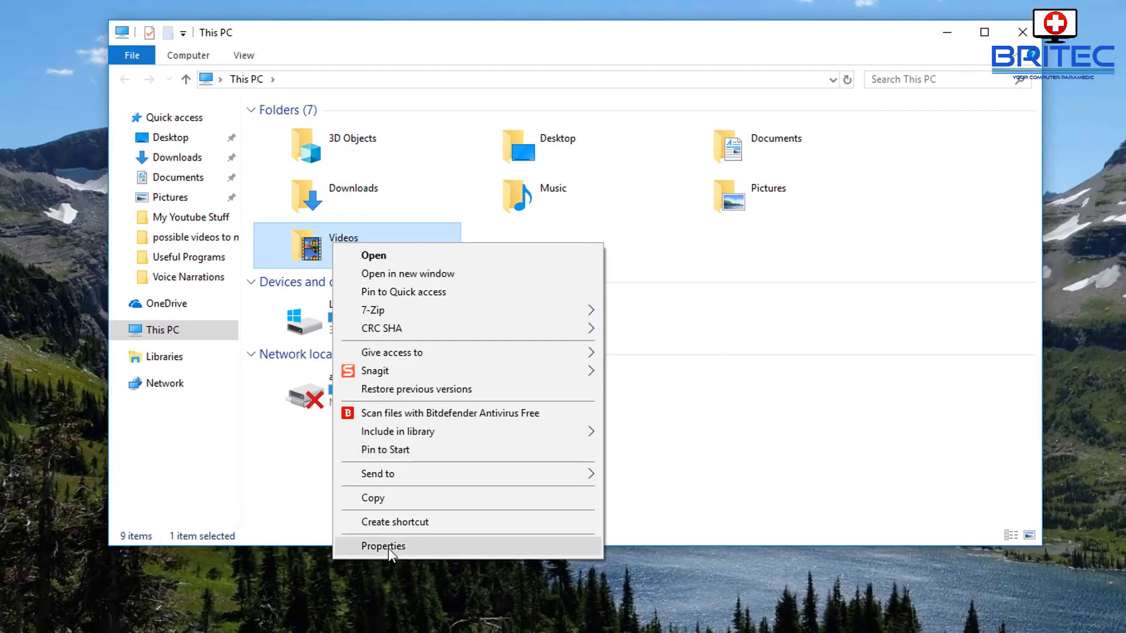
pyautogui.click(388, 547)
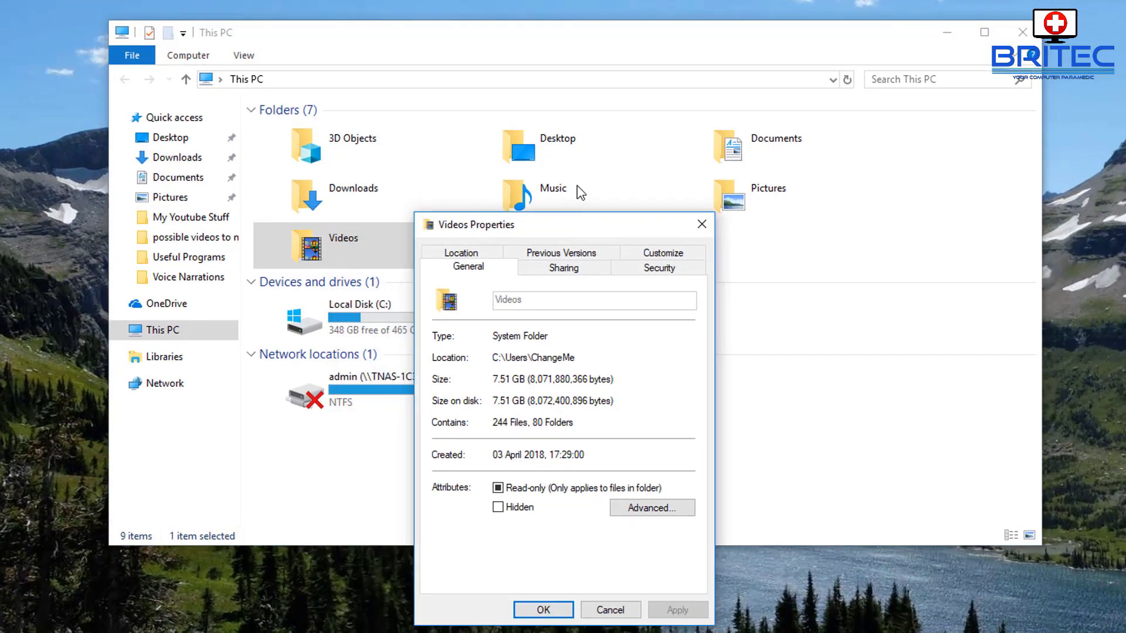
pyautogui.moveTo(571, 229); pyautogui.dragTo(588, 132)
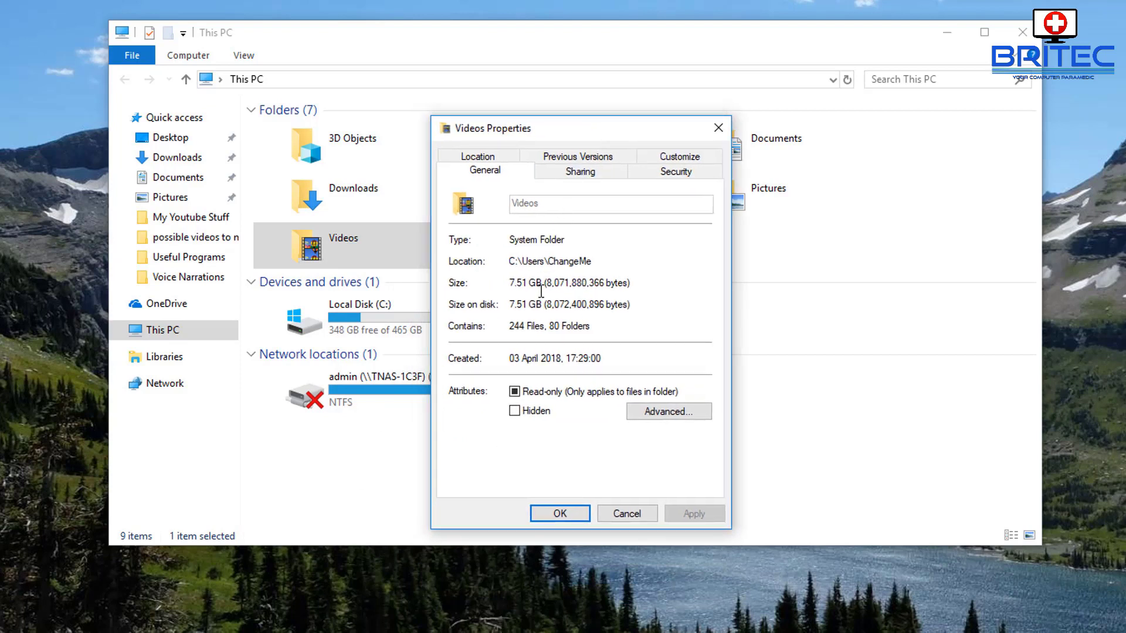
pyautogui.click(580, 171)
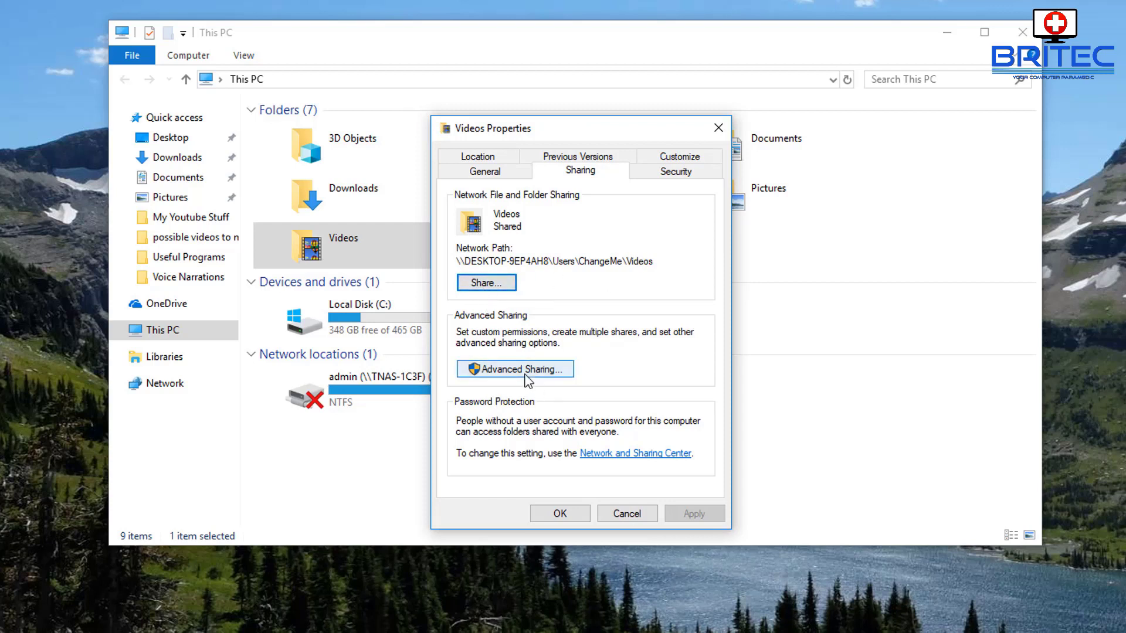
pyautogui.click(625, 515)
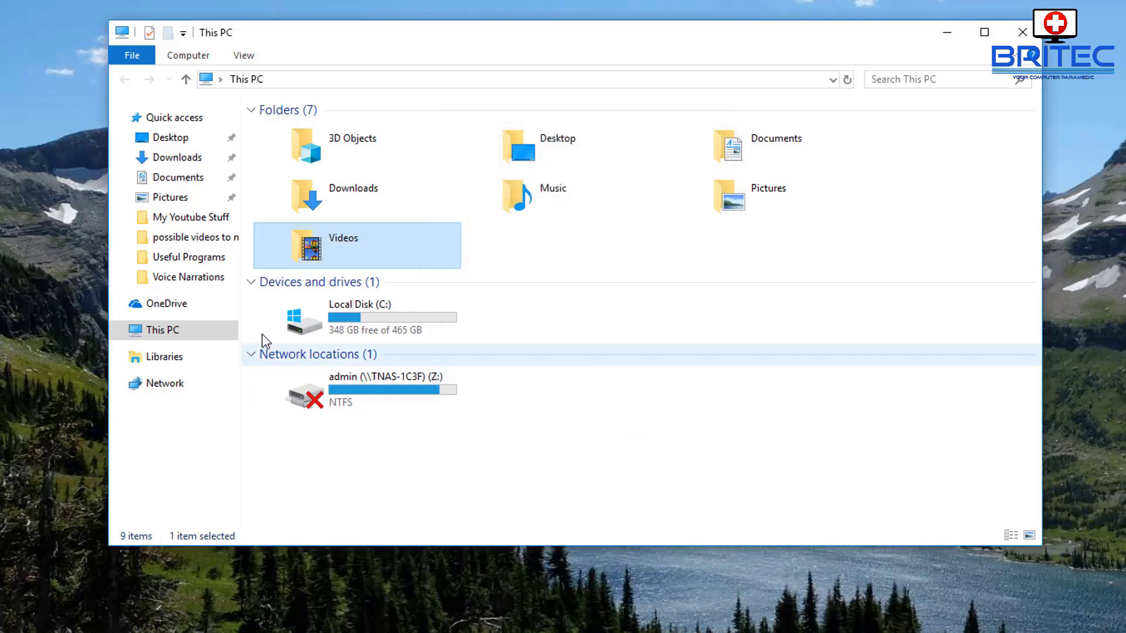
# Share the Videos folder with Everyone at Read permission and close the confirmation.
pyautogui.rightClick(329, 249)
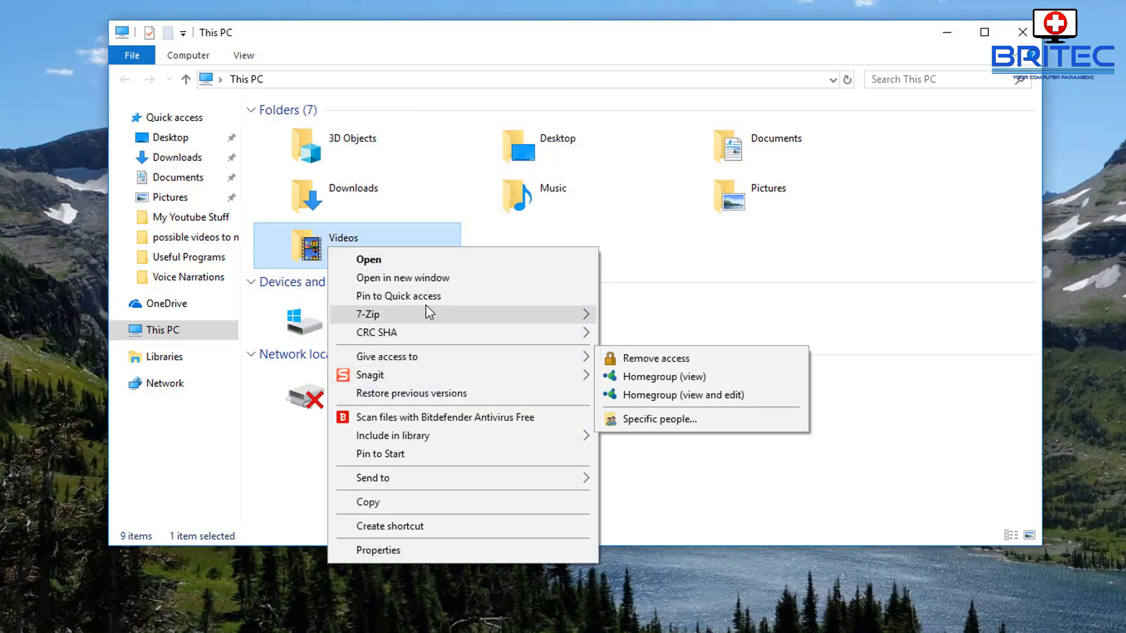
pyautogui.moveTo(380, 363)
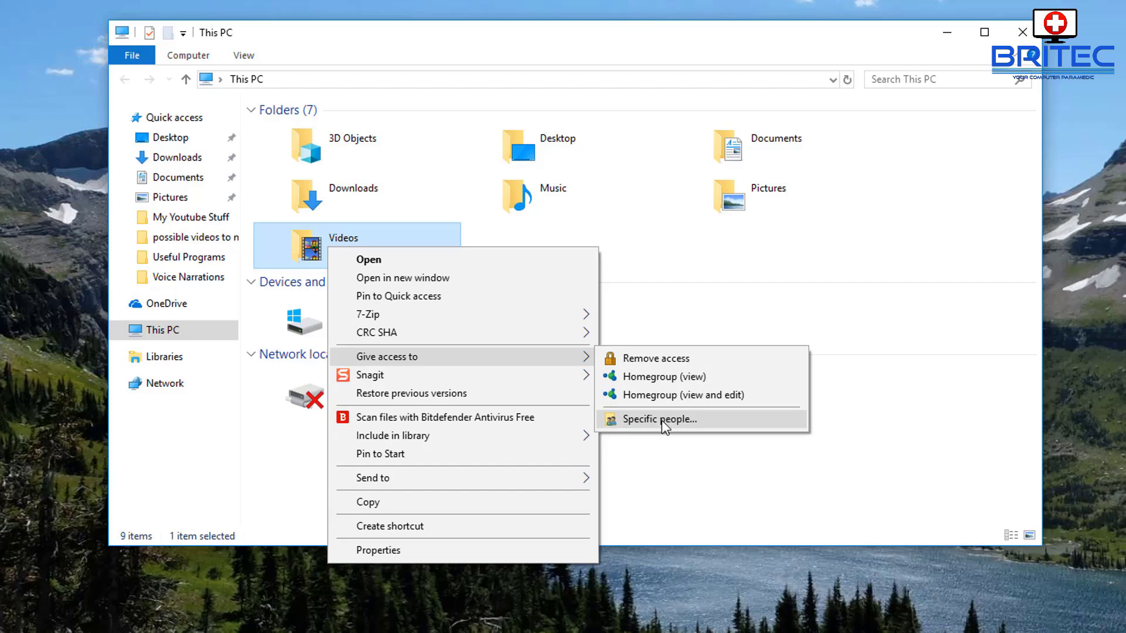
pyautogui.click(643, 419)
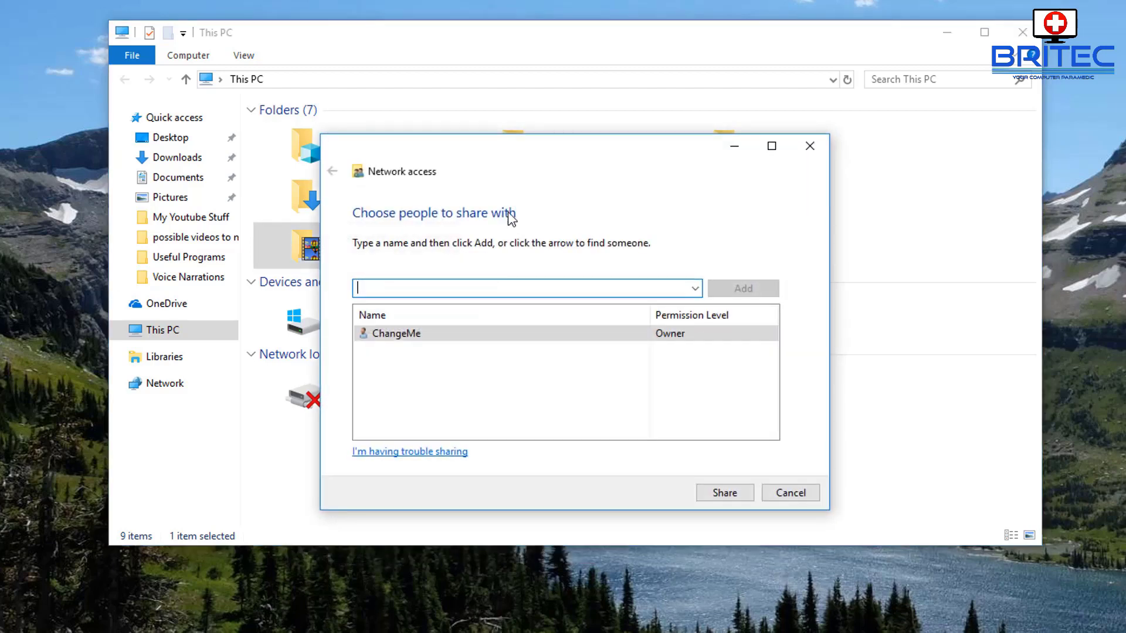
pyautogui.click(695, 289)
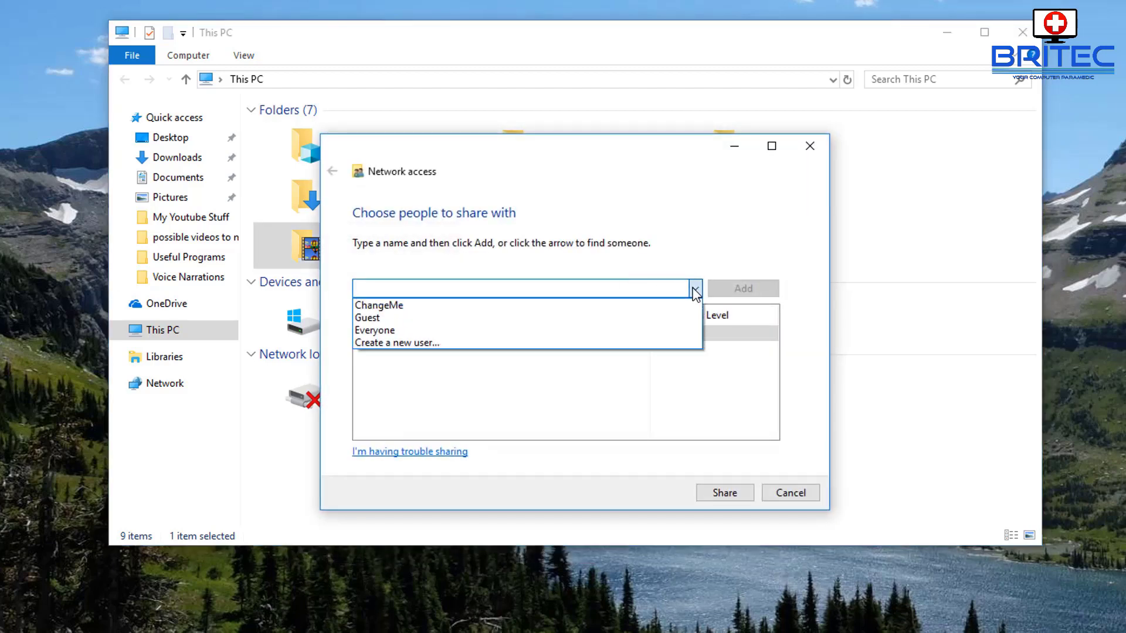
pyautogui.click(622, 331)
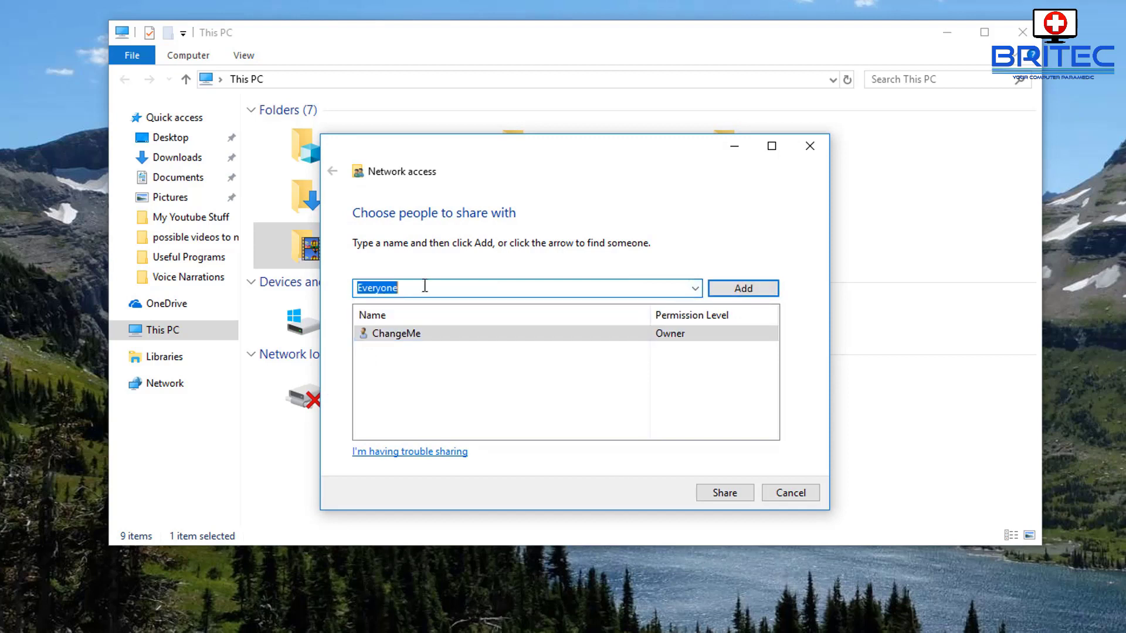
pyautogui.click(711, 288)
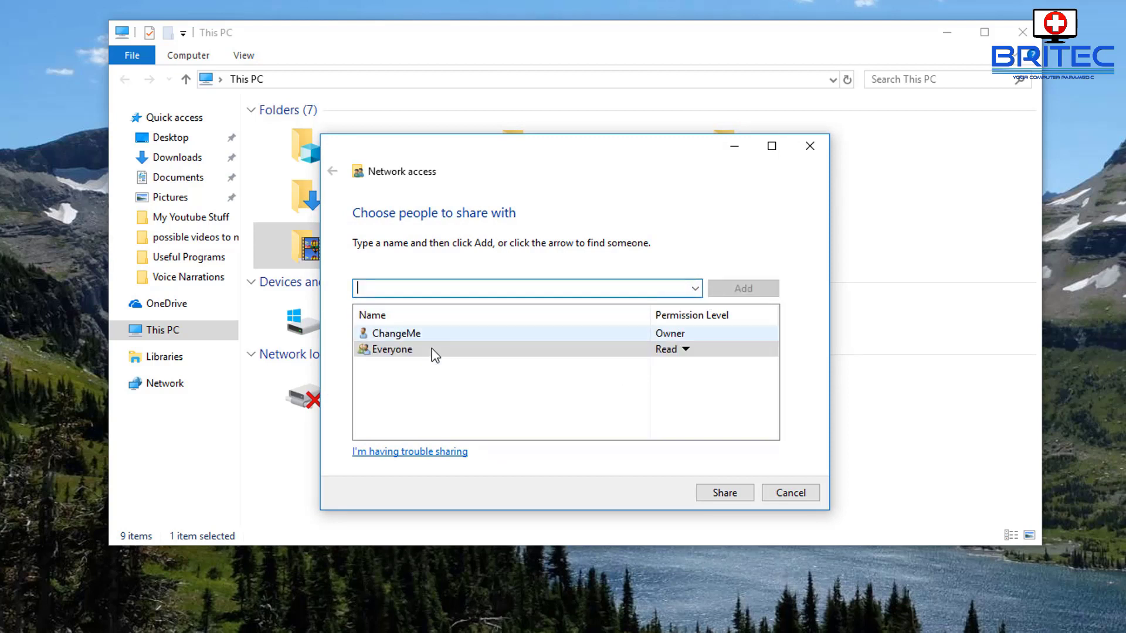
pyautogui.click(684, 350)
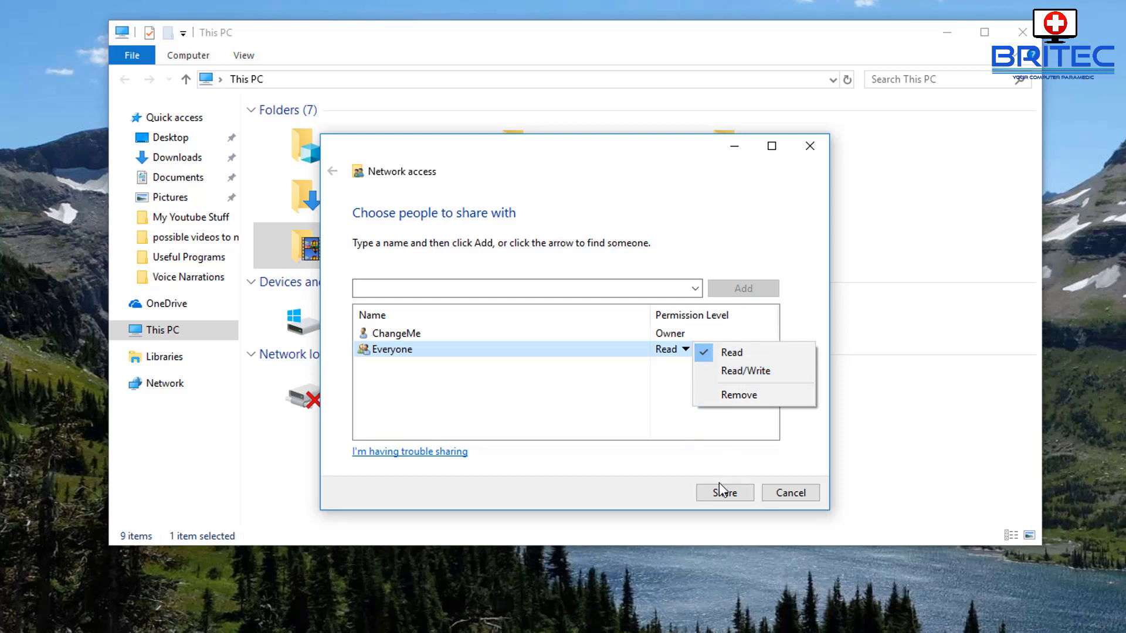
pyautogui.click(718, 497)
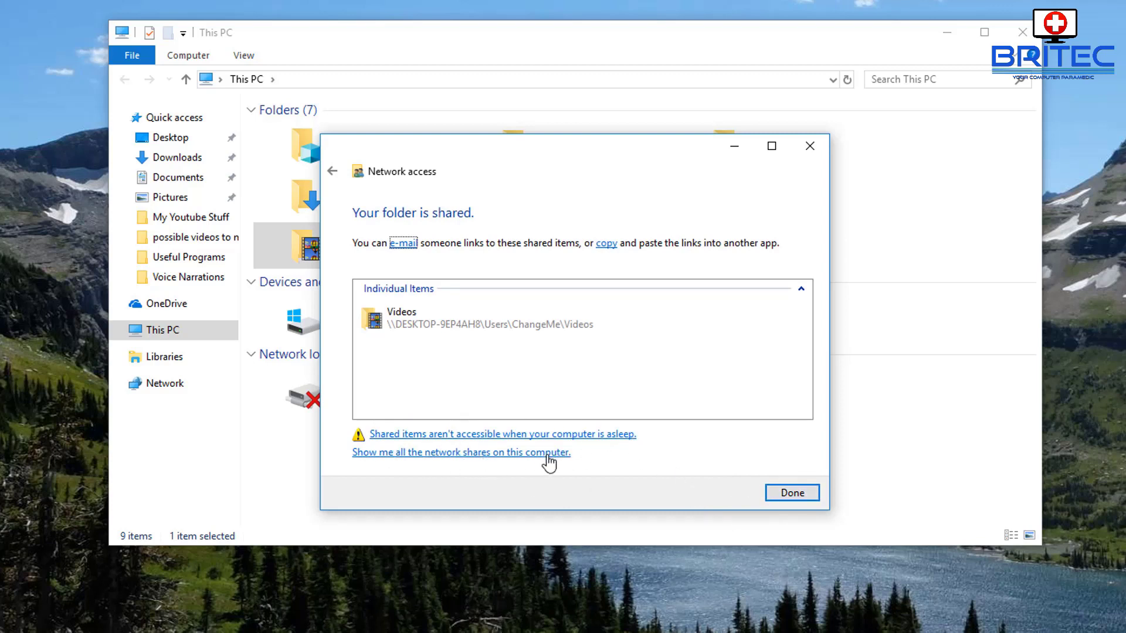
pyautogui.click(789, 492)
# Share the Videos folder under the share name 'Videos' with Everyone read access, at \\DESKTOP-9EP4AH8\Videos.
pyautogui.rightClick(336, 249)
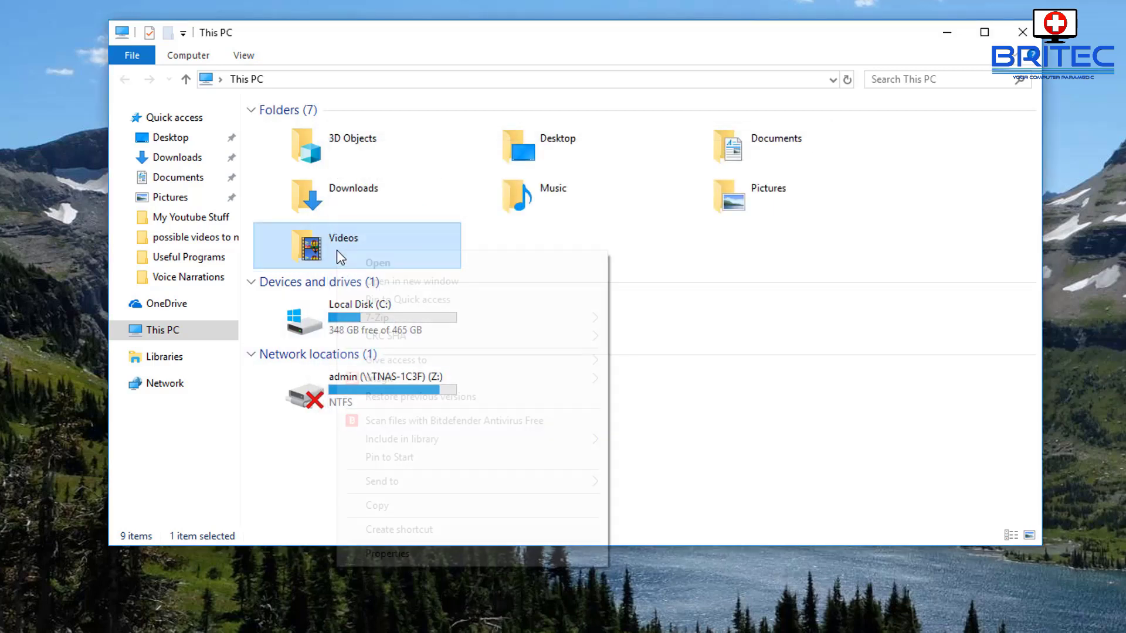
pyautogui.click(387, 554)
pyautogui.moveTo(463, 278); pyautogui.dragTo(535, 147)
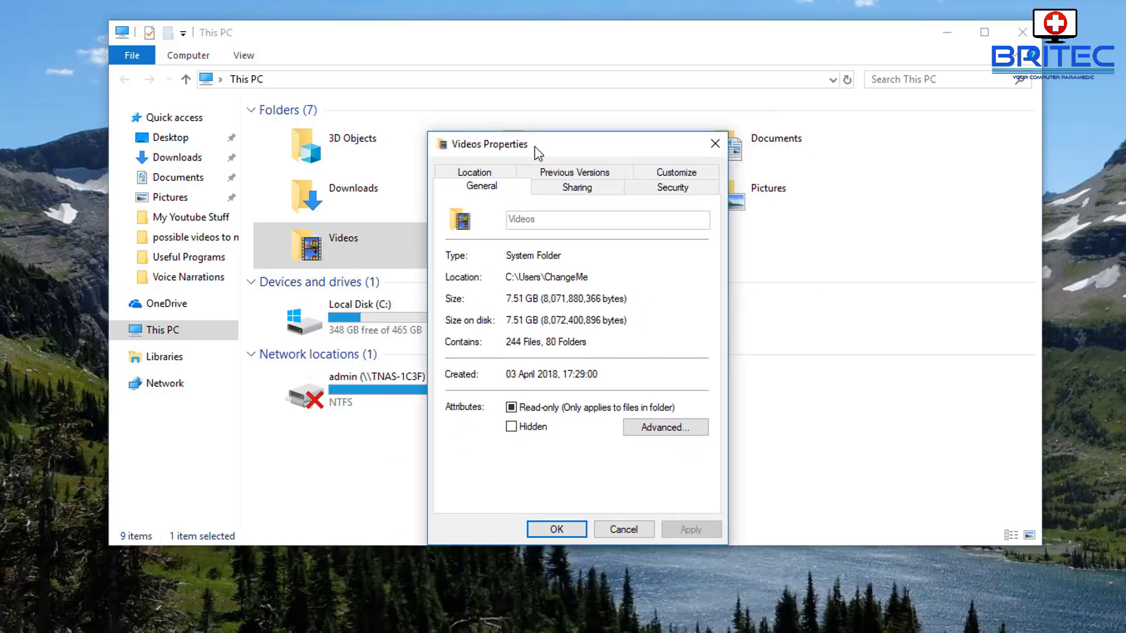
pyautogui.click(574, 187)
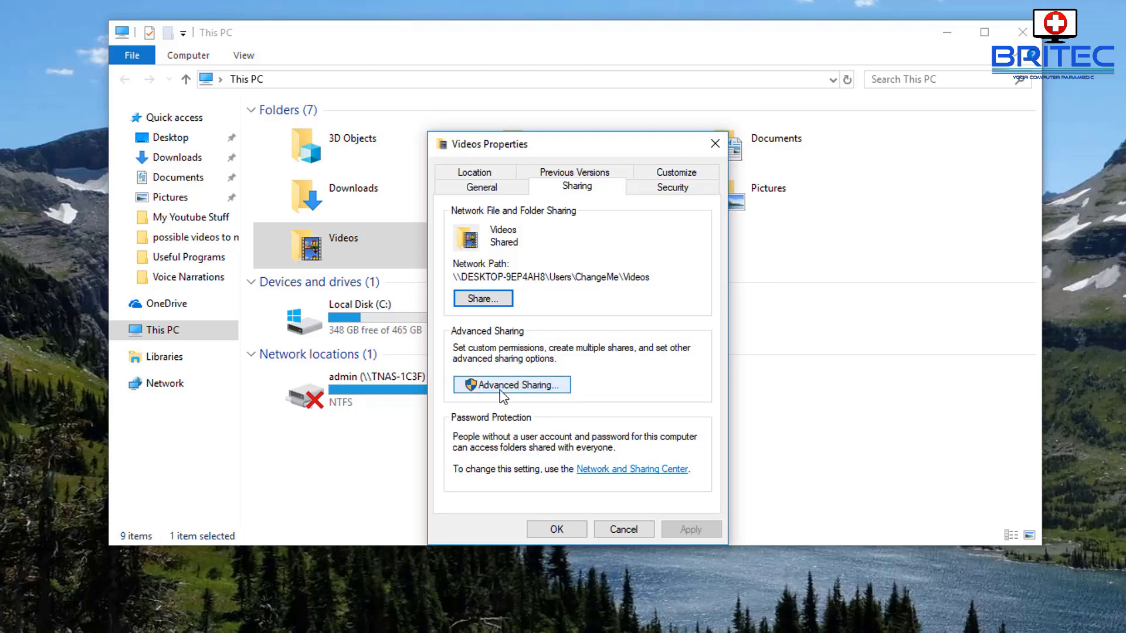
pyautogui.click(502, 385)
pyautogui.click(461, 201)
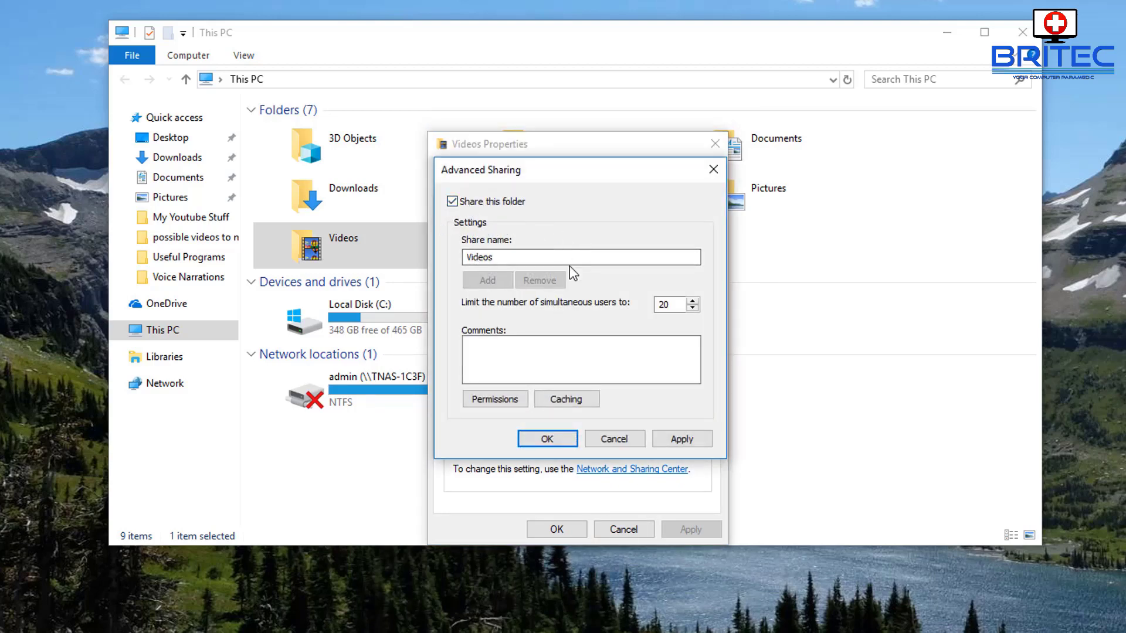
pyautogui.click(493, 398)
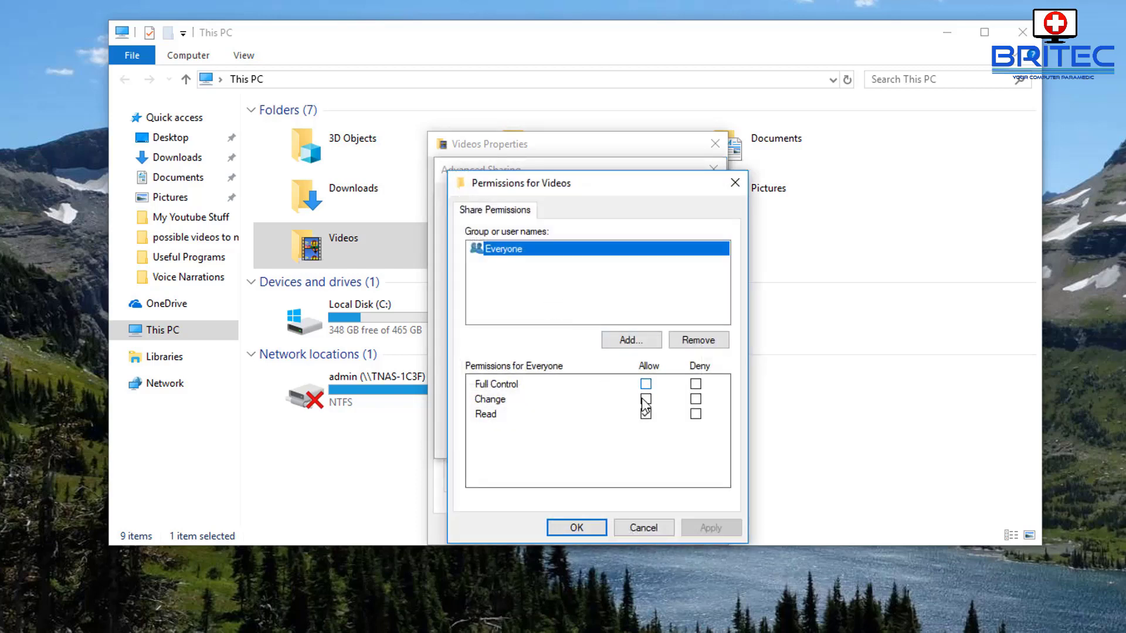
pyautogui.click(645, 528)
pyautogui.click(574, 439)
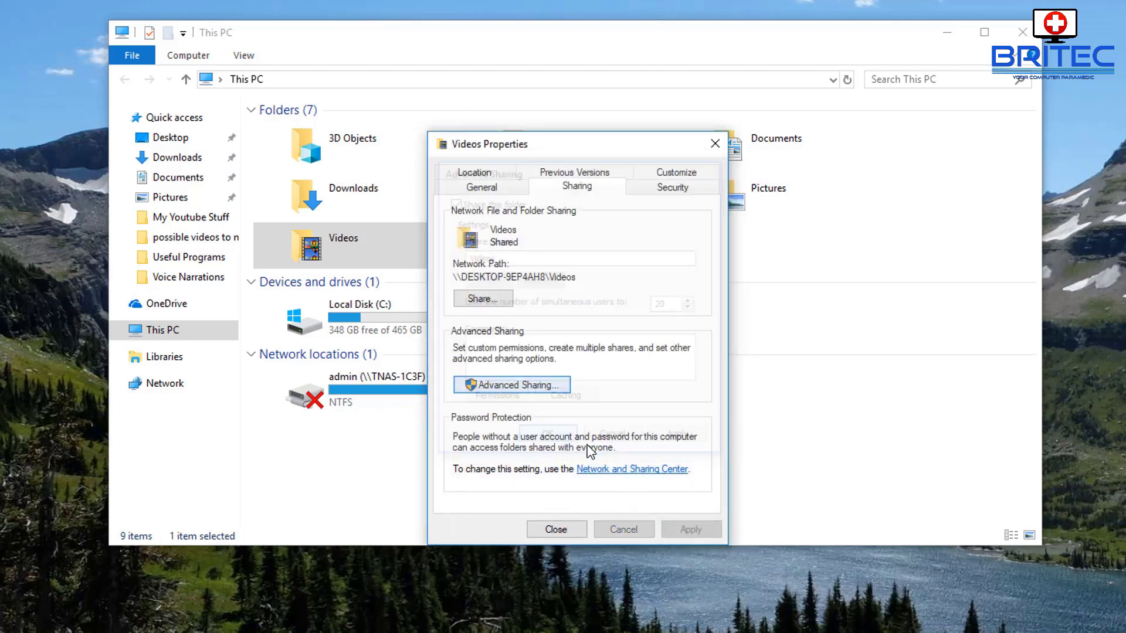
pyautogui.click(555, 529)
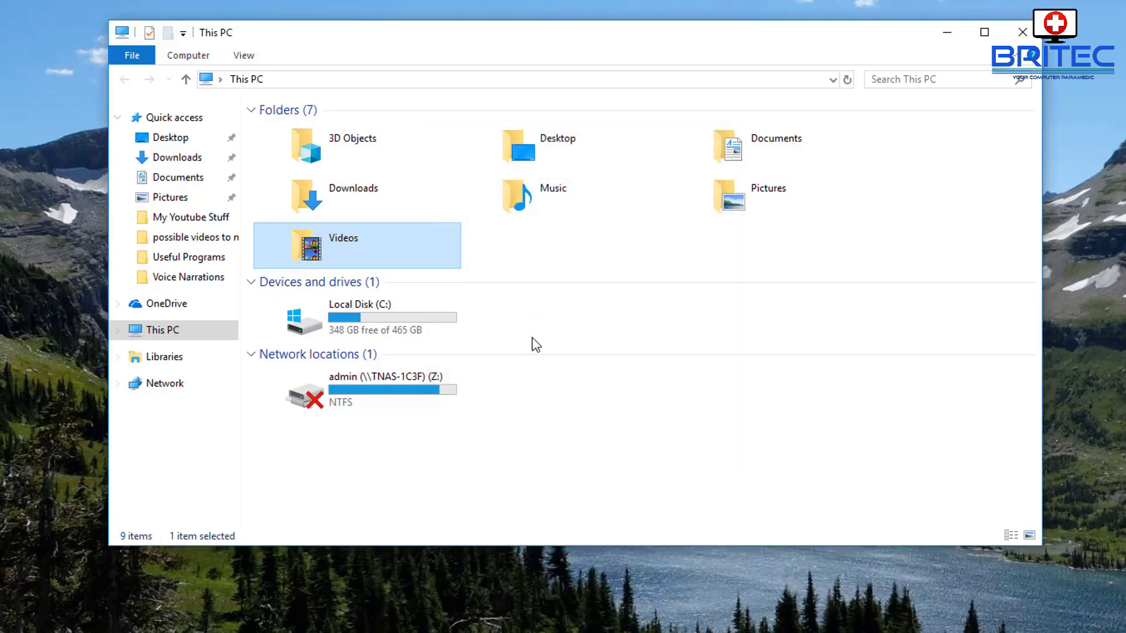
# Go to the \\LocalHost network location in File Explorer to check its shares.
pyautogui.click(205, 82)
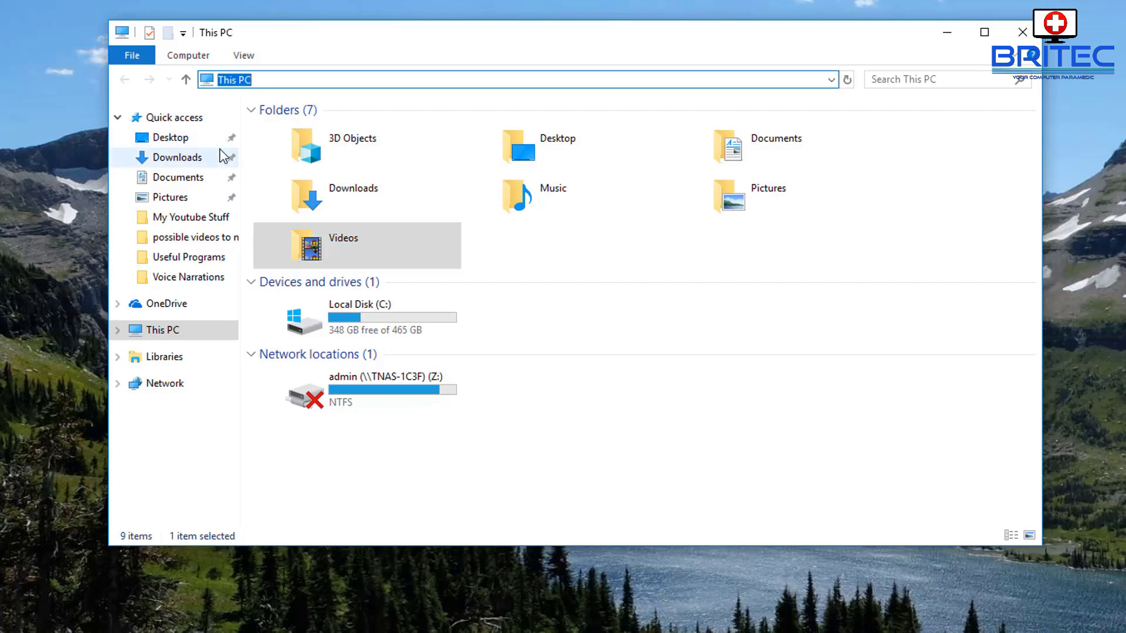
pyautogui.write('\\\\')
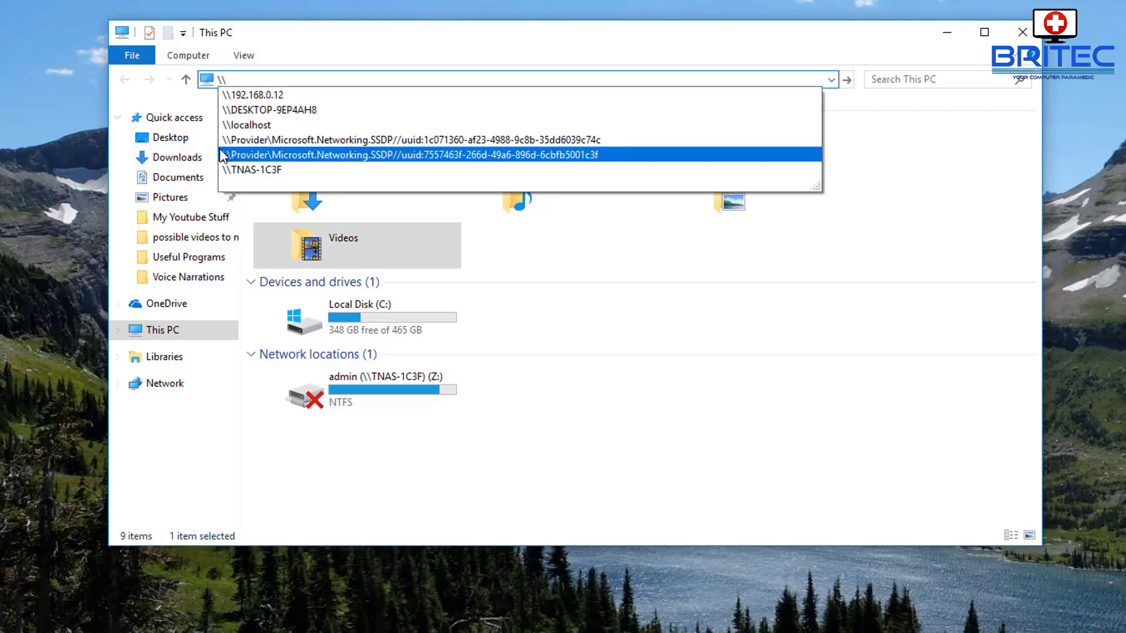
pyautogui.write('Local')
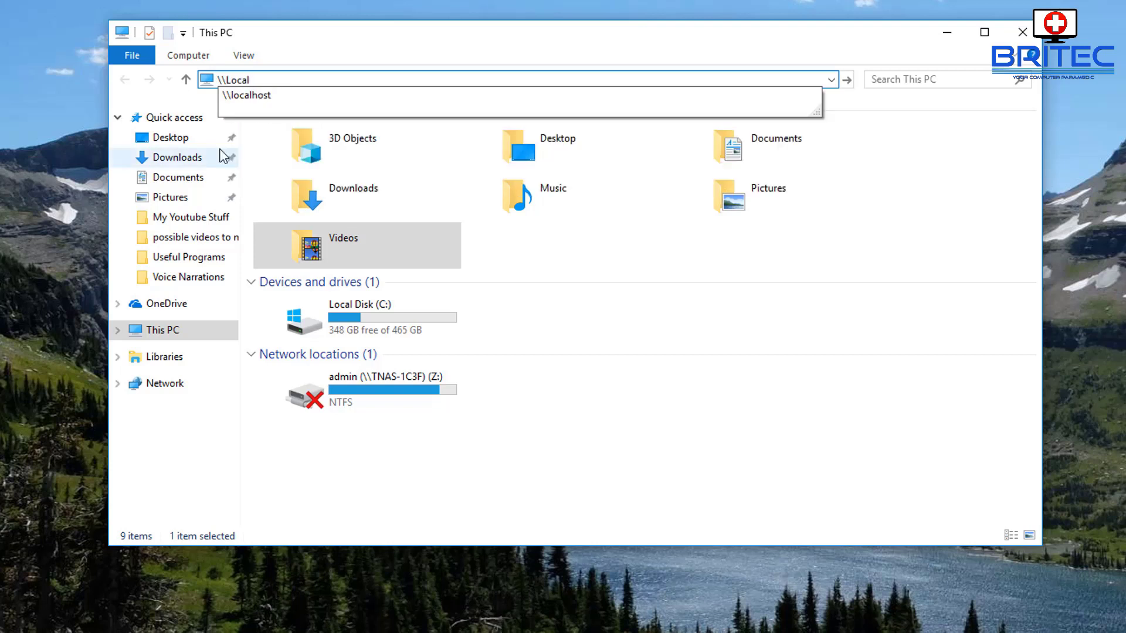
pyautogui.write('Host')
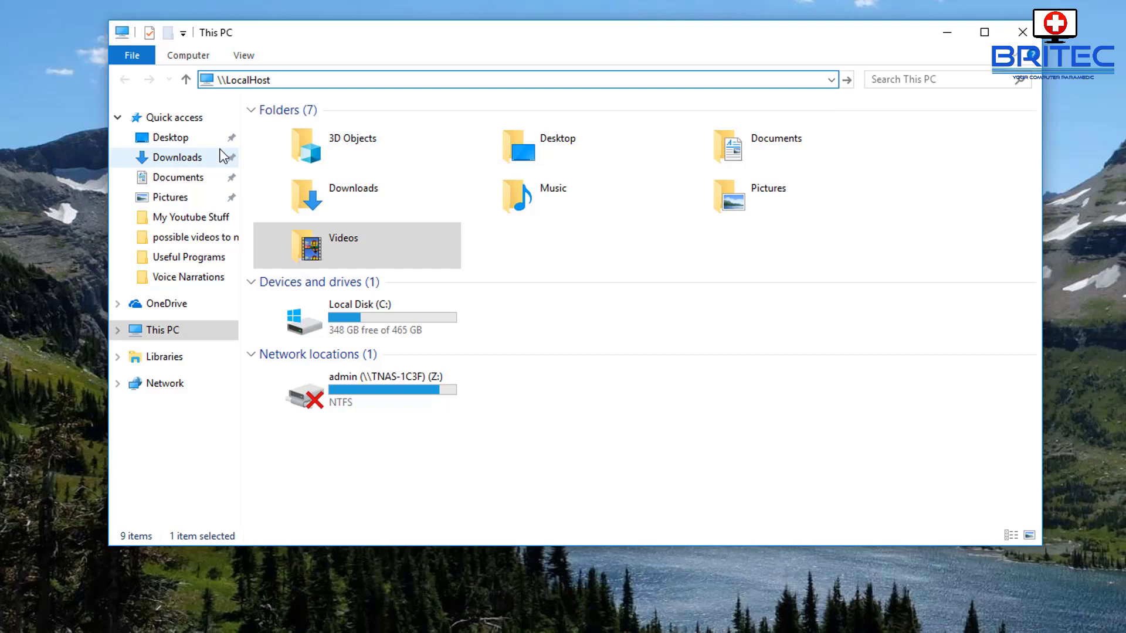
pyautogui.press('Return')
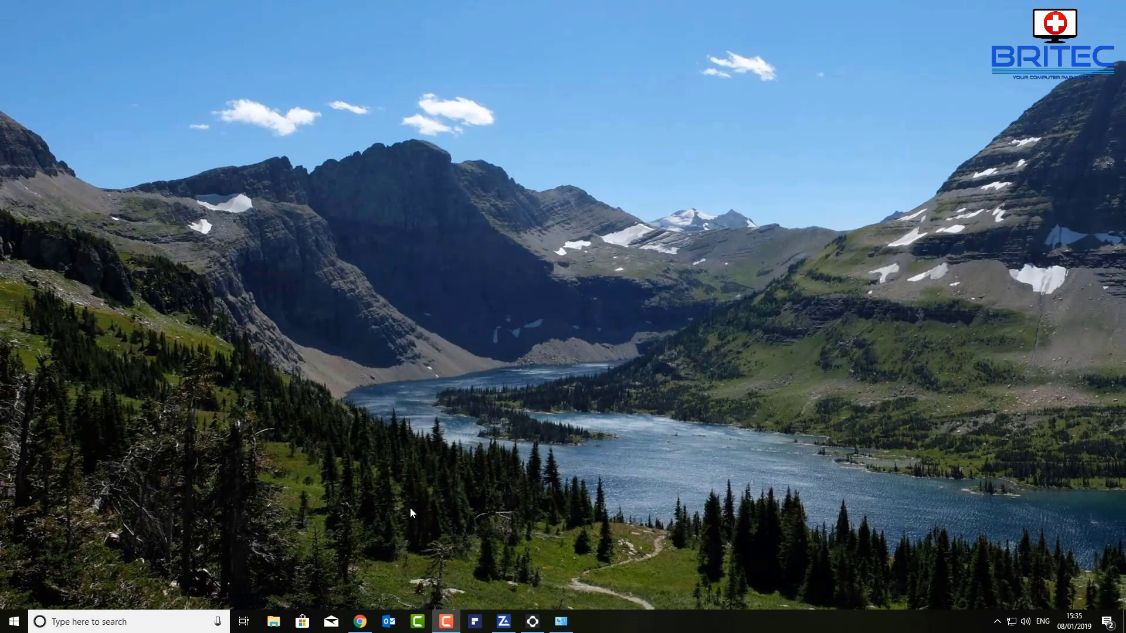
# Show Advanced sharing settings with All Networks expanded: public folder sharing on, password protection off.
pyautogui.rightClick(1012, 626)
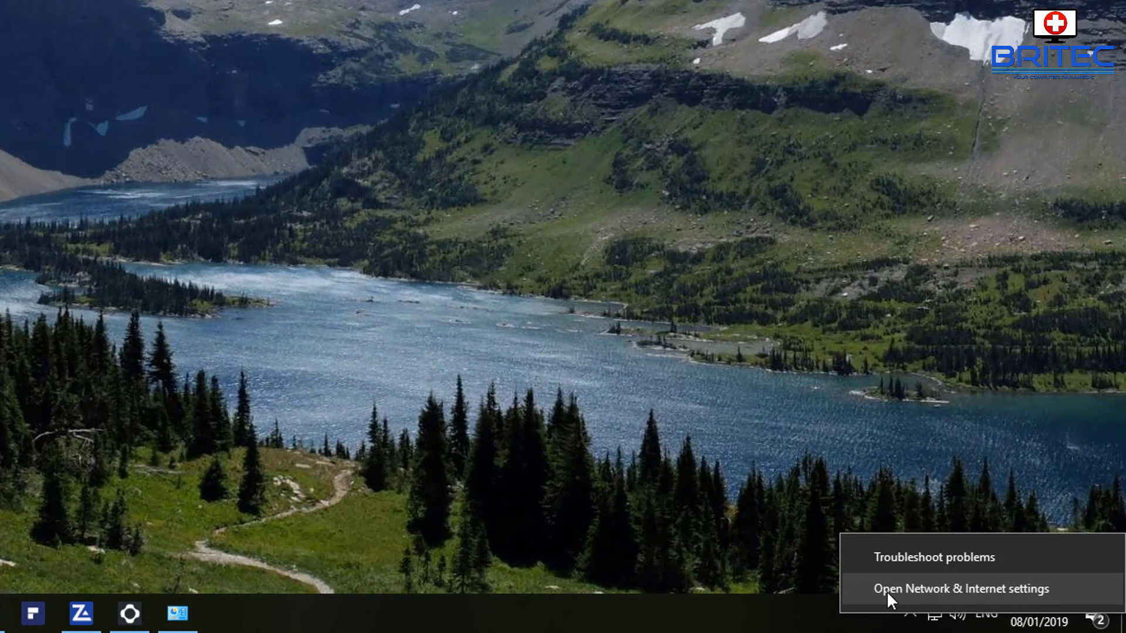
pyautogui.click(887, 589)
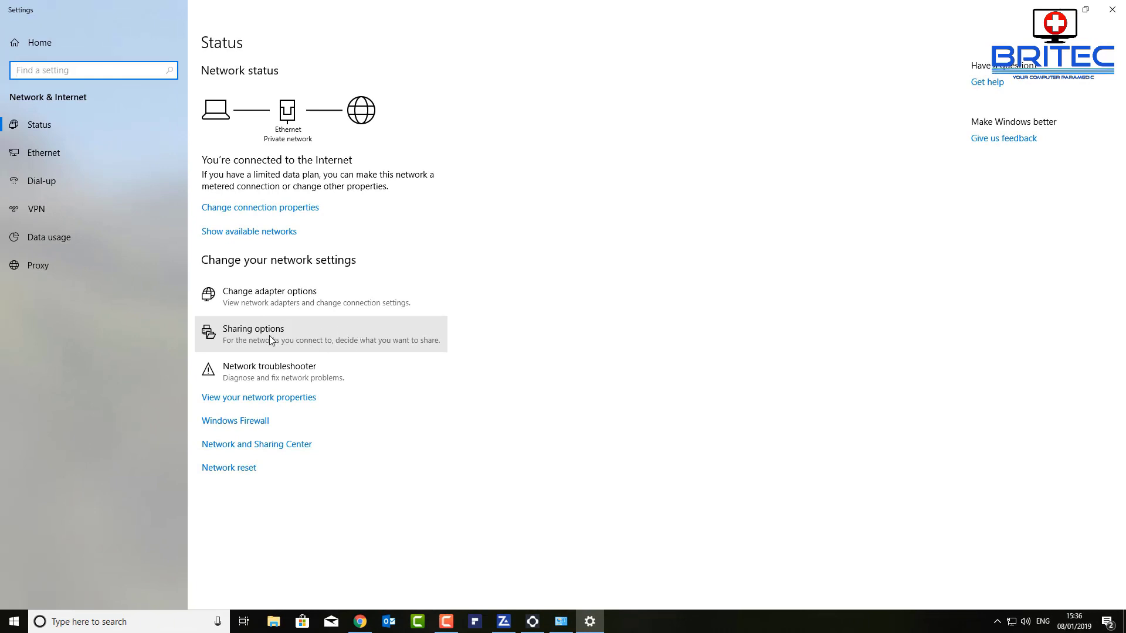
pyautogui.click(227, 333)
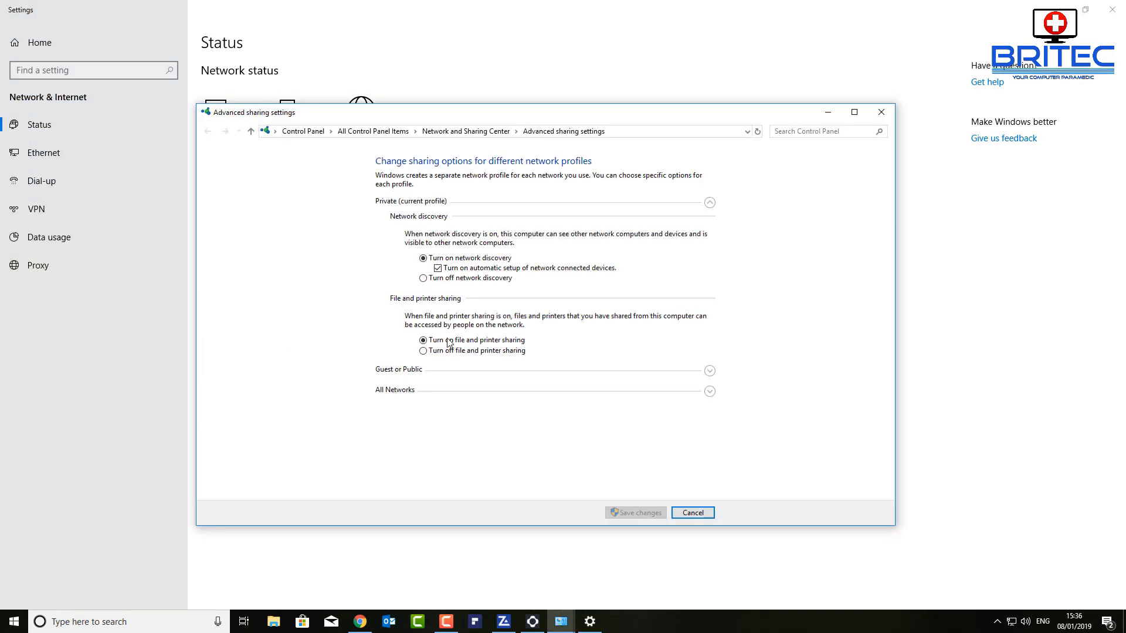
pyautogui.click(709, 391)
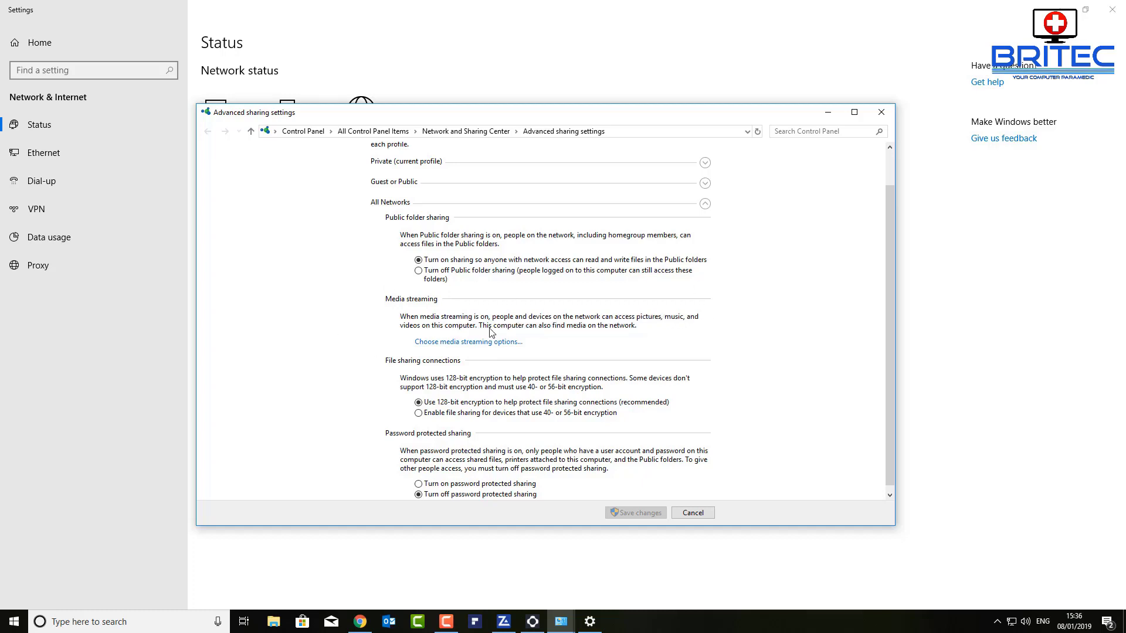
# Review media streaming options, keeping devices shown for the local network and customization unchanged.
pyautogui.click(451, 344)
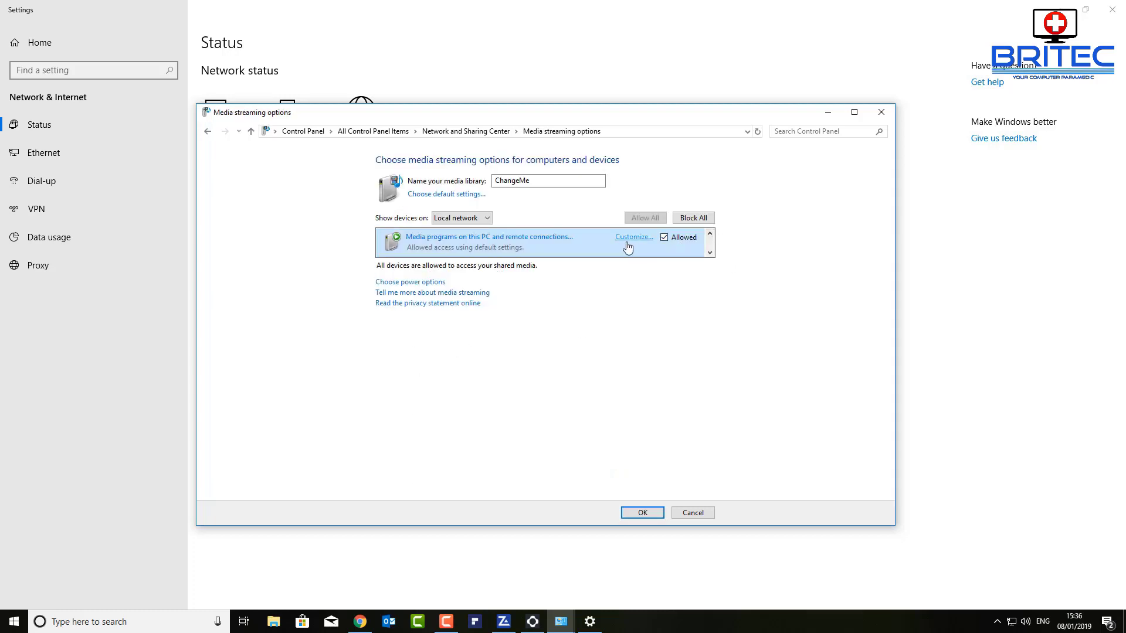
pyautogui.click(479, 219)
pyautogui.click(480, 221)
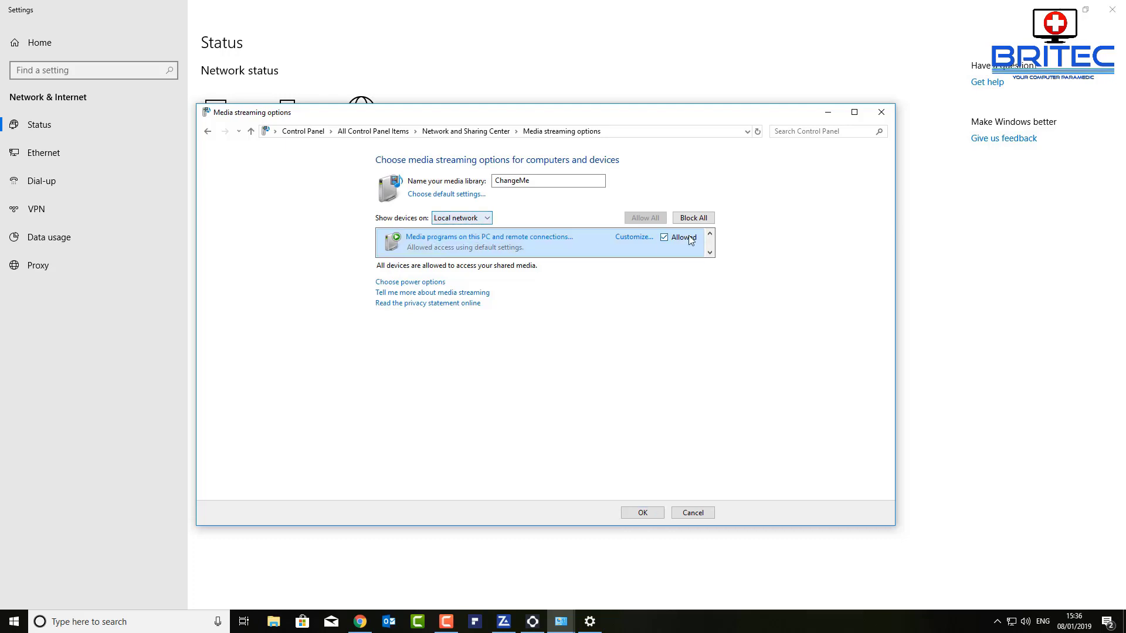
pyautogui.click(625, 240)
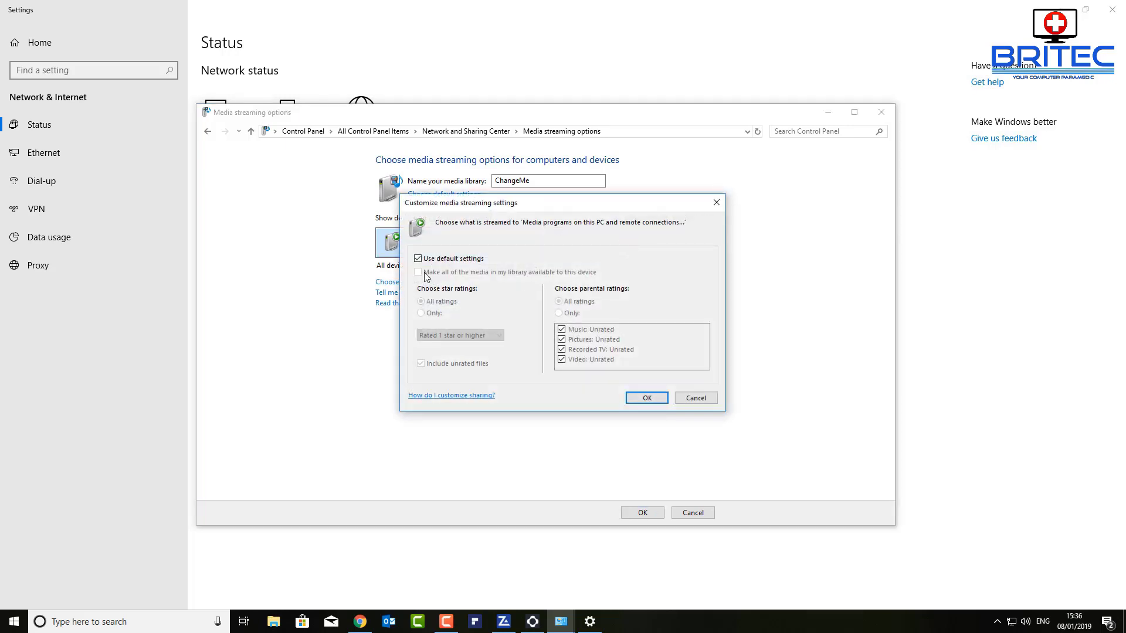
pyautogui.click(716, 202)
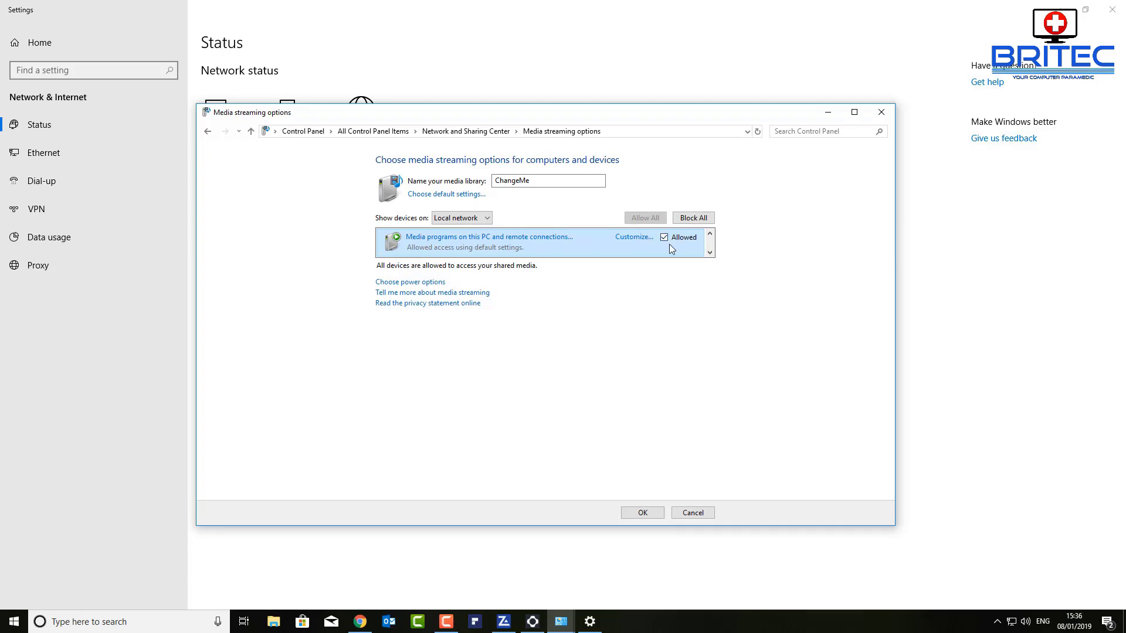
# Allow all computers and media devices to access shared media and confirm the streaming settings.
pyautogui.click(682, 221)
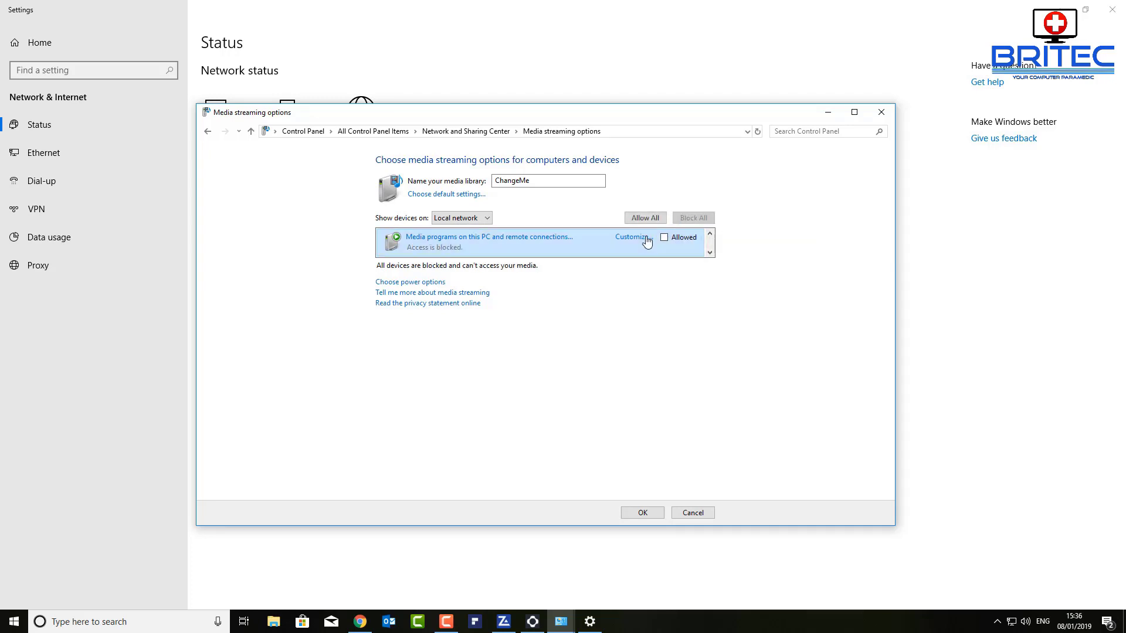
pyautogui.click(646, 217)
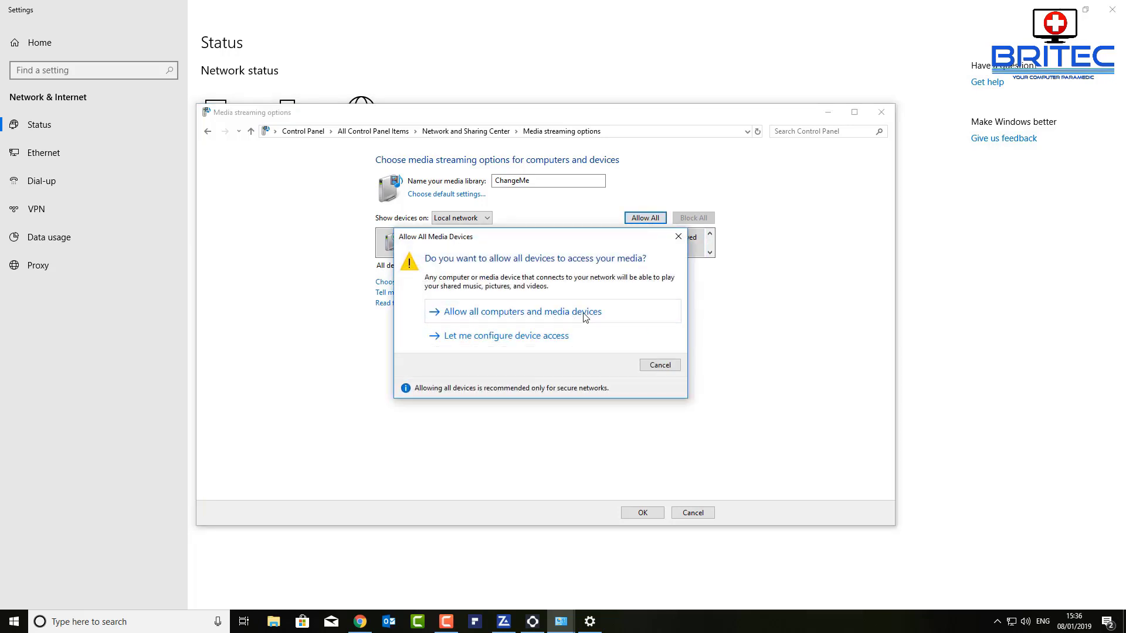
pyautogui.click(546, 313)
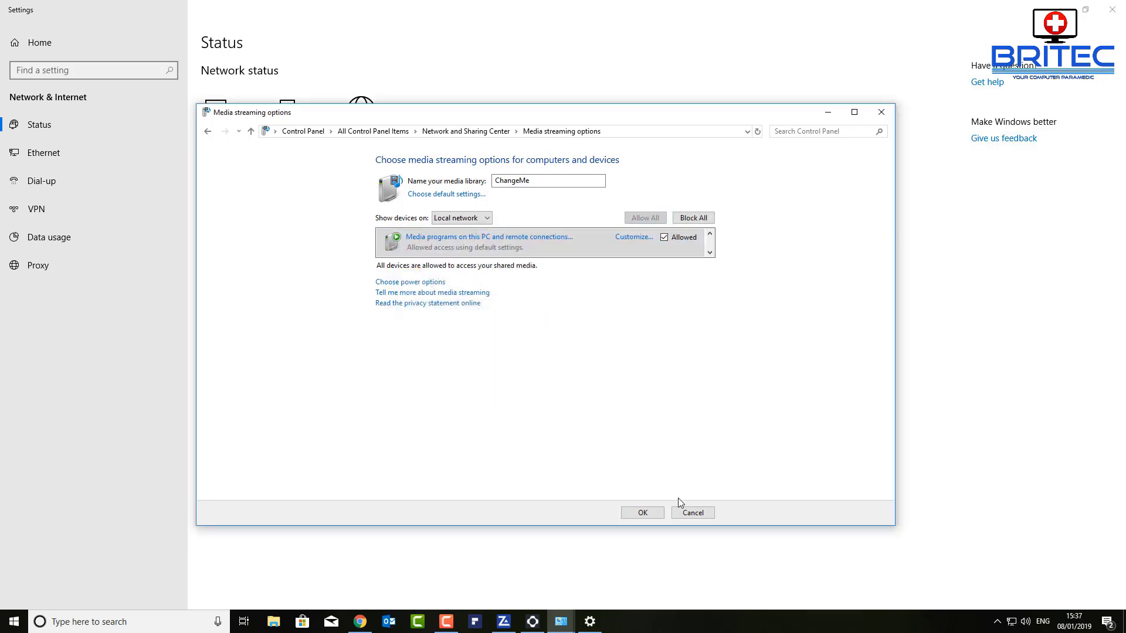
pyautogui.click(648, 513)
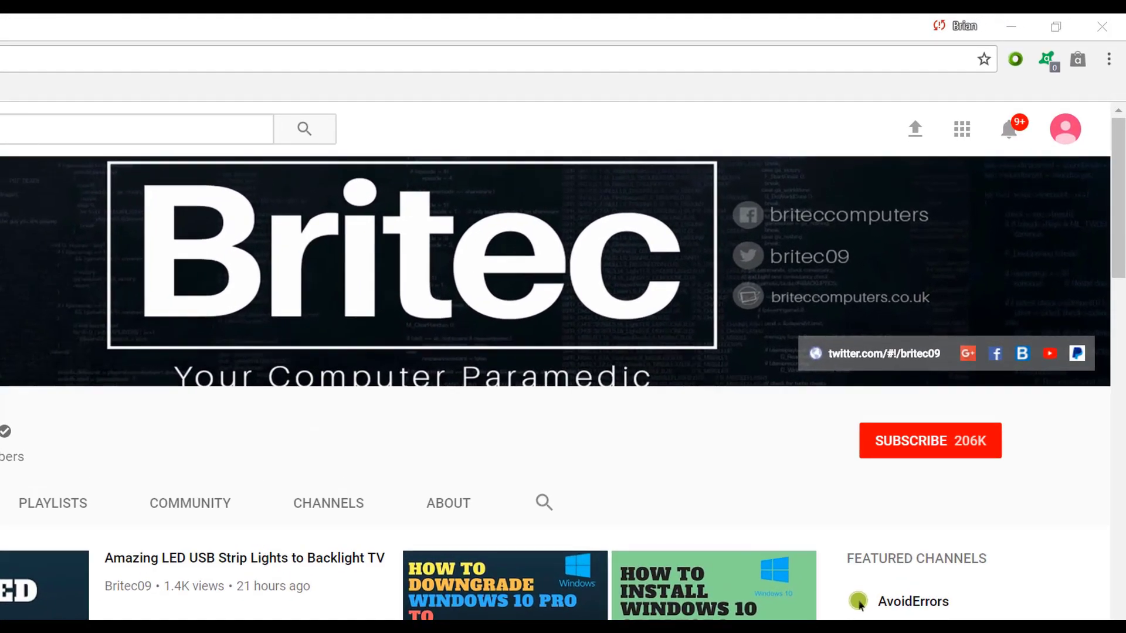
# Subscribe to the Britec09 YouTube channel.
pyautogui.click(943, 455)
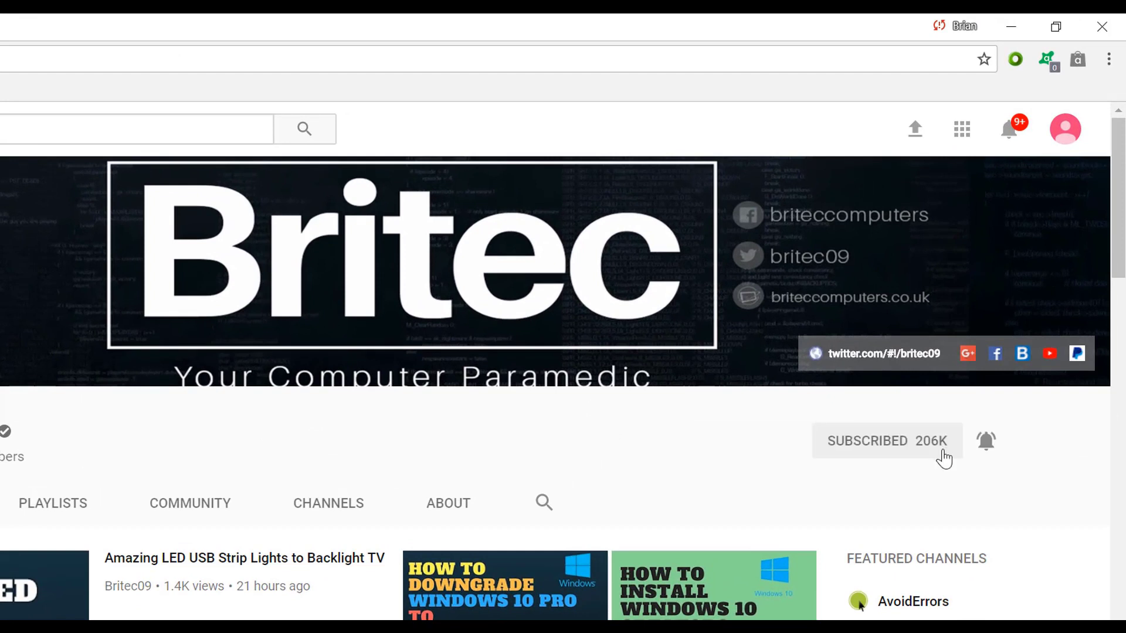